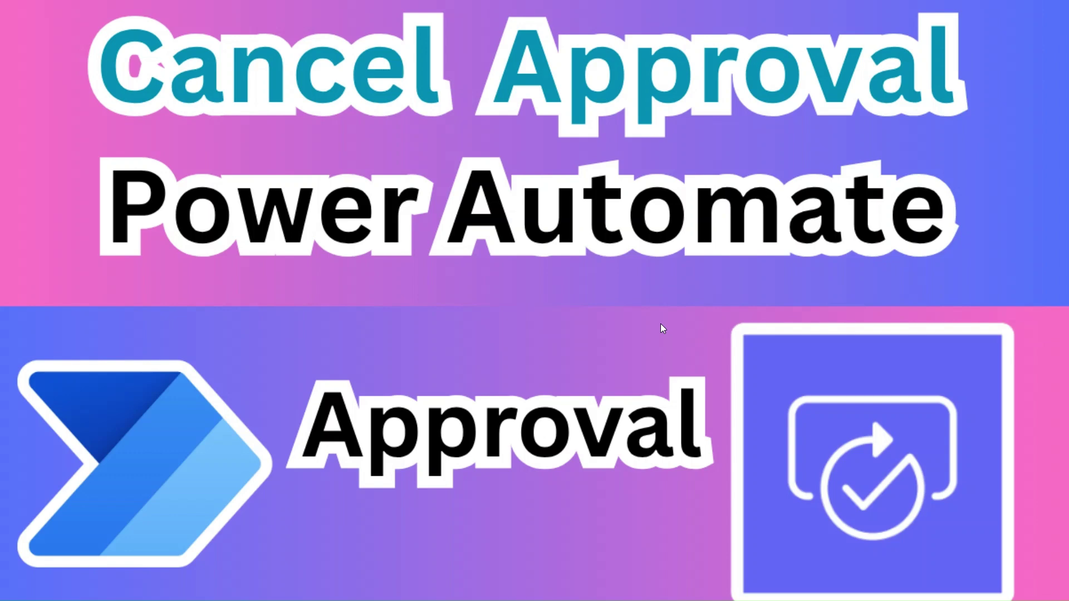
Create instant cloud flow 'Approval1' using the 'Manually trigger a flow' trigger.
{"action": "mouse_move", "coordinate": [512, 3]}
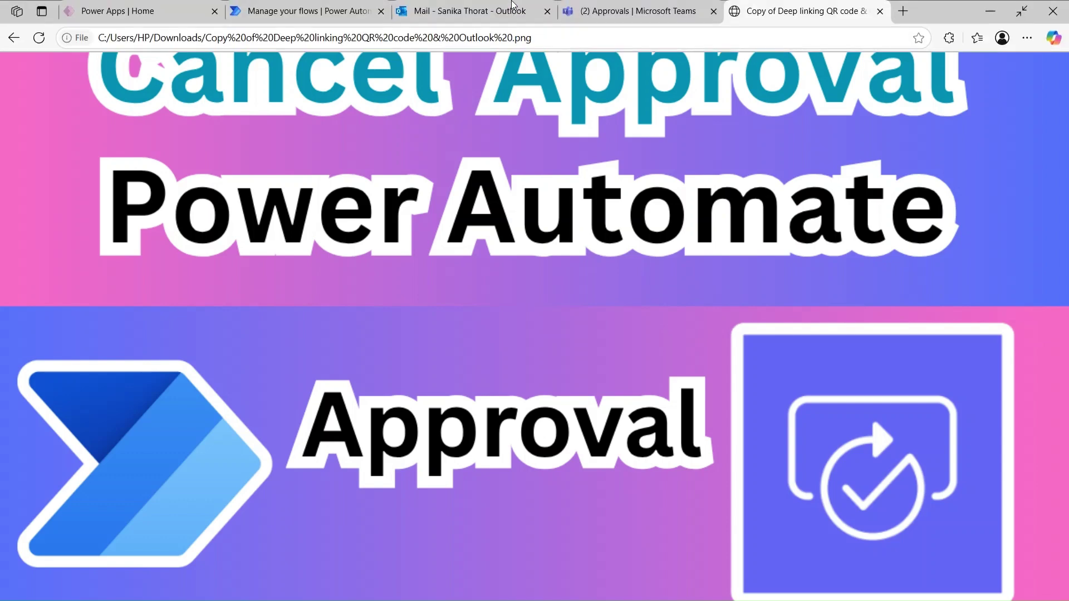
{"action": "left_click", "coordinate": [327, 9]}
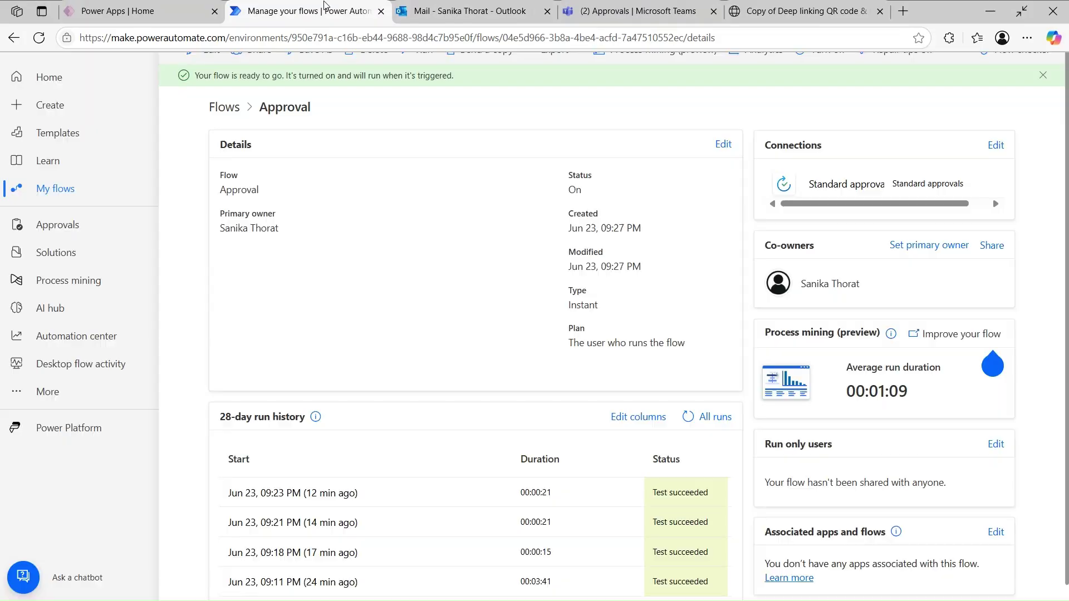
{"action": "left_click", "coordinate": [102, 118]}
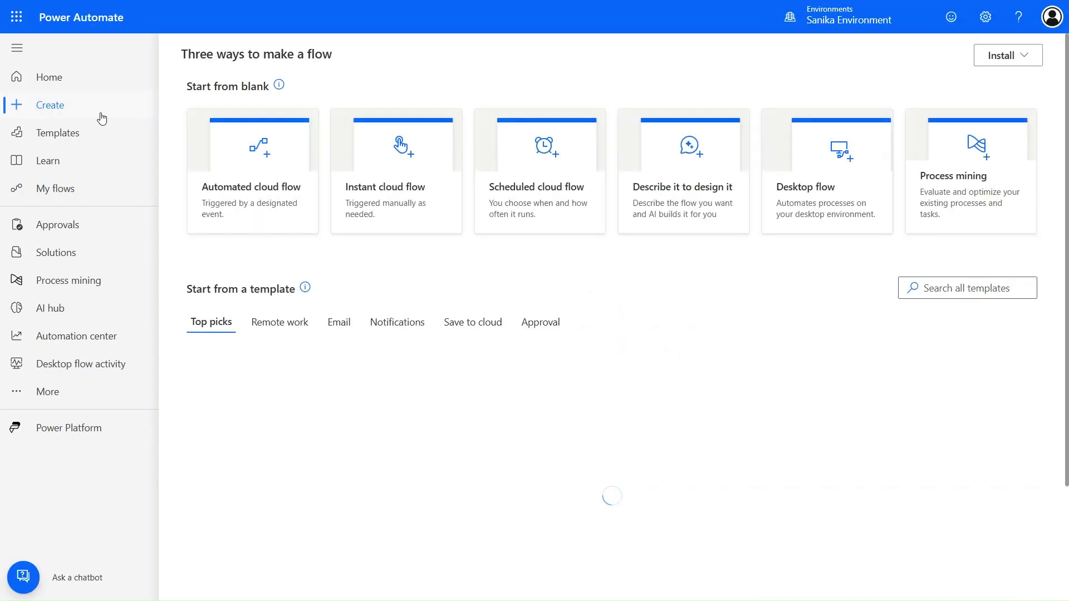
{"action": "left_click", "coordinate": [398, 169]}
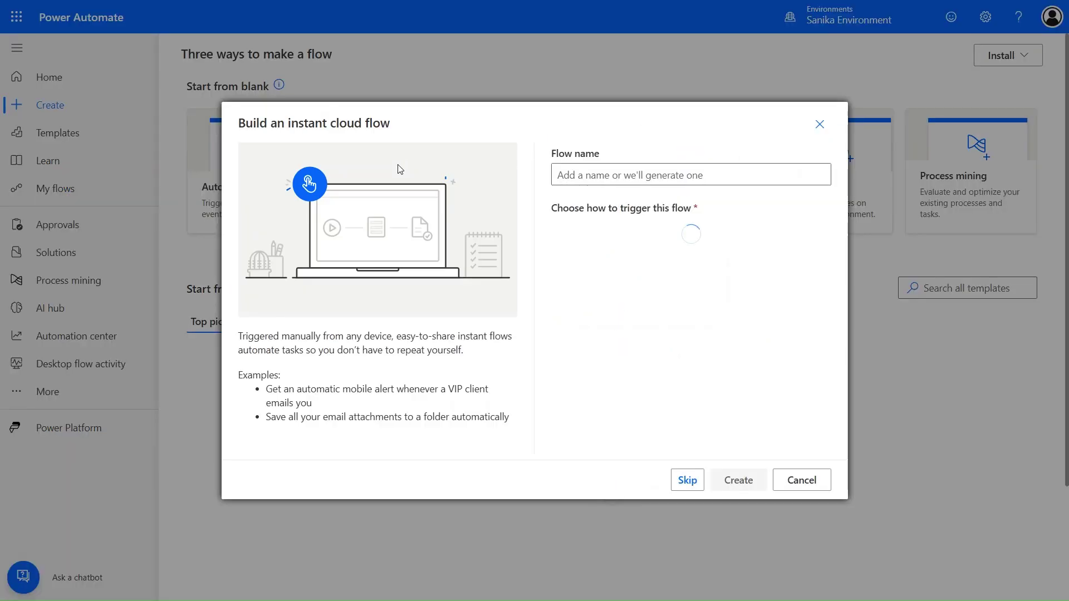
{"action": "left_click", "coordinate": [609, 176]}
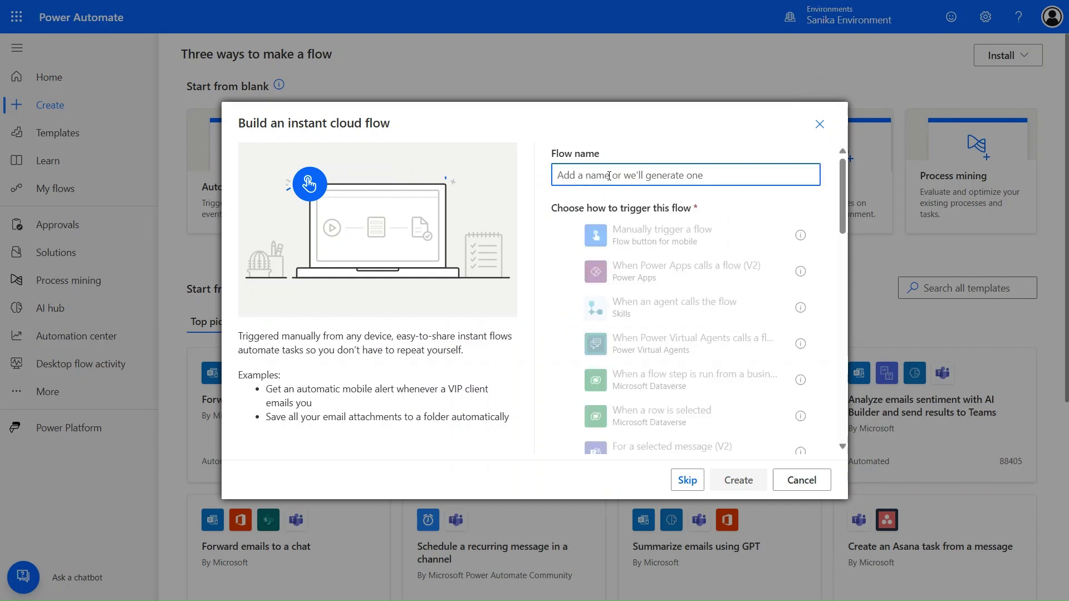
{"action": "type", "text": "Approval1"}
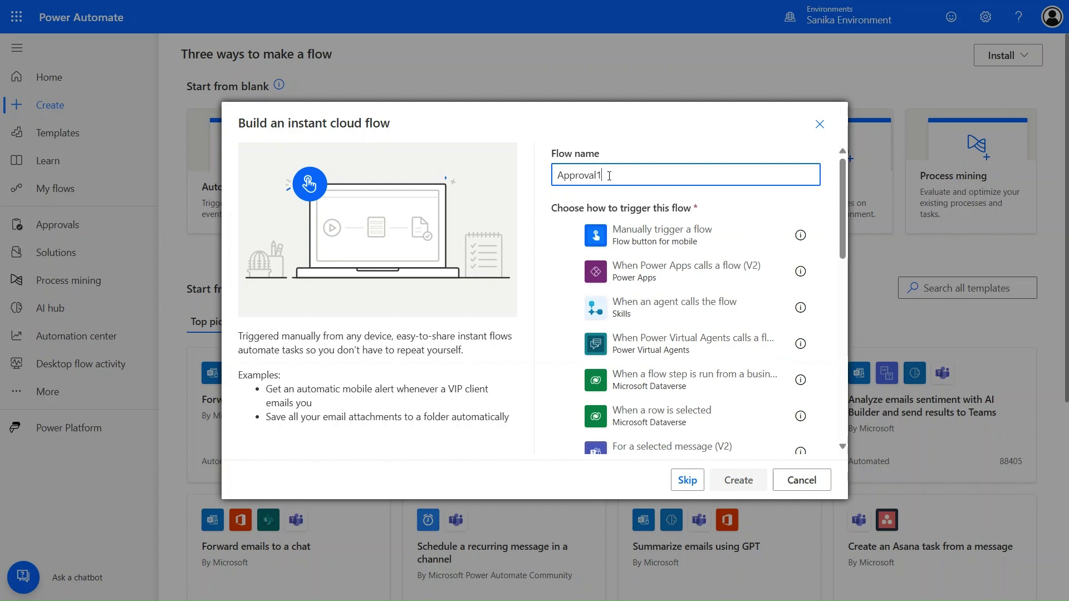
{"action": "left_click", "coordinate": [651, 231]}
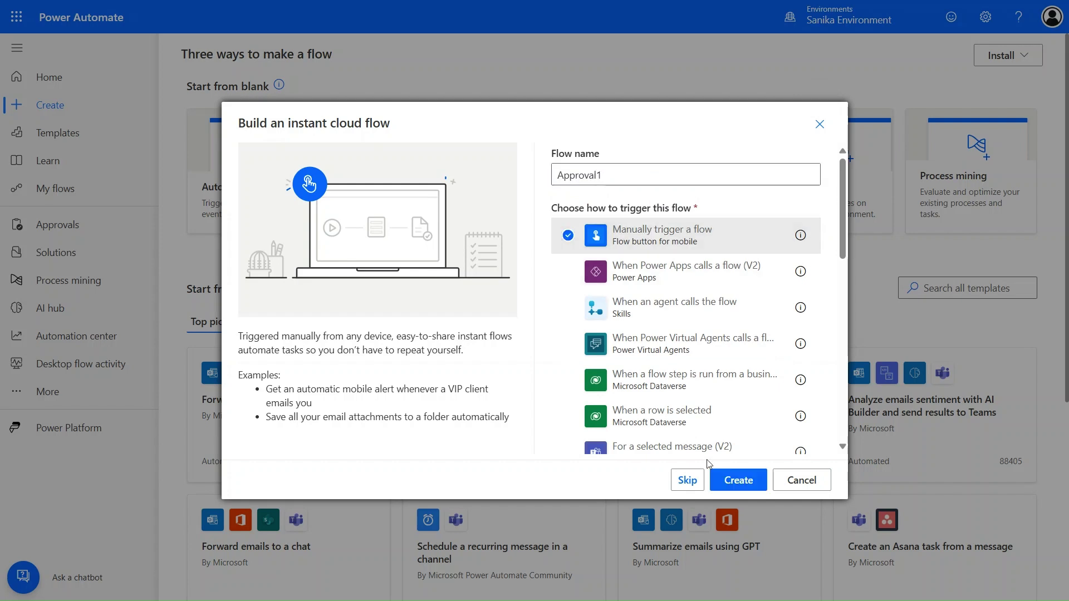
{"action": "left_click", "coordinate": [731, 482]}
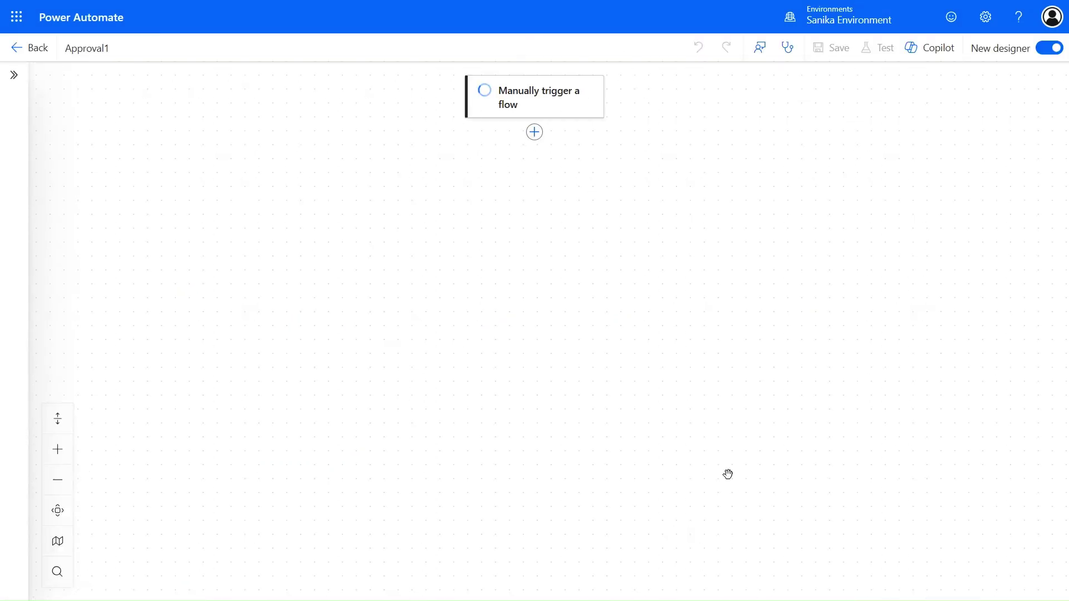
Add a 'Create an approval' step with type Approve/Reject - First to respond.
{"action": "left_click", "coordinate": [535, 133]}
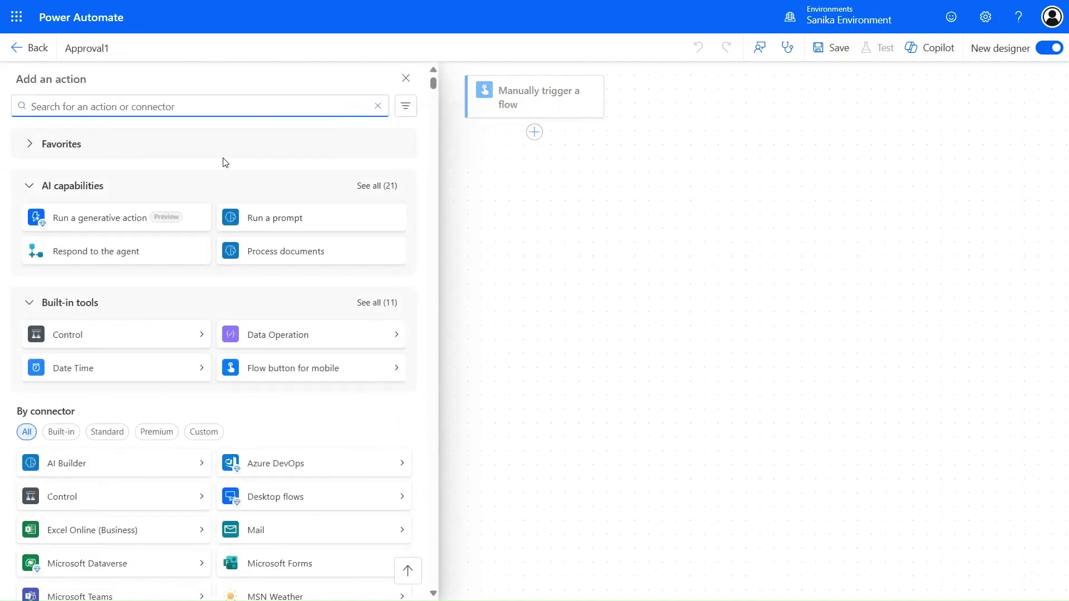
{"action": "left_click", "coordinate": [189, 107]}
{"action": "type", "text": "approv"}
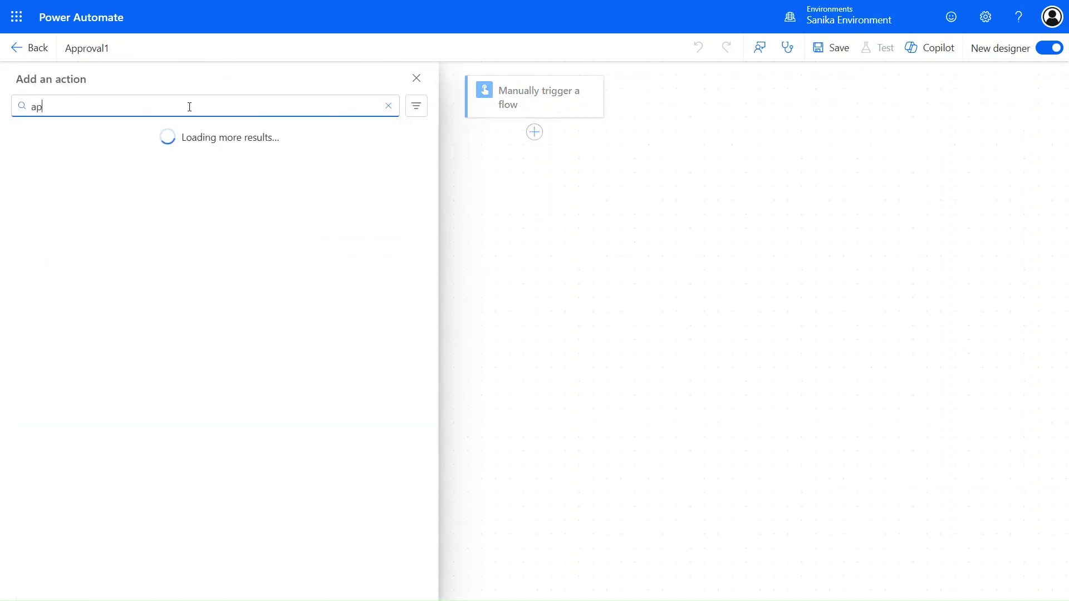
{"action": "type", "text": "al"}
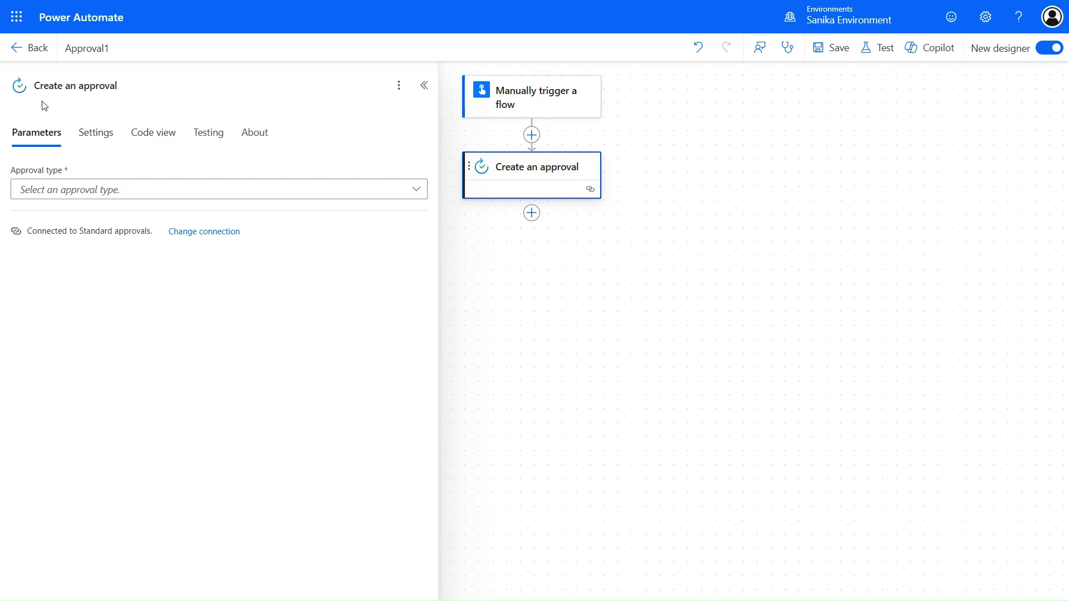
{"action": "left_click", "coordinate": [195, 194]}
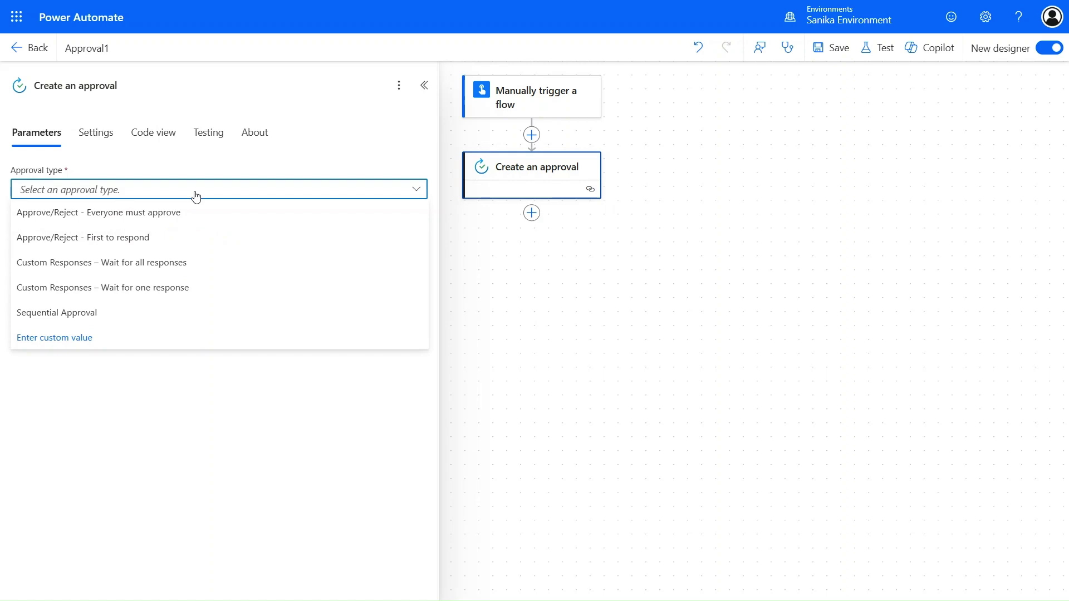
{"action": "left_click", "coordinate": [154, 243]}
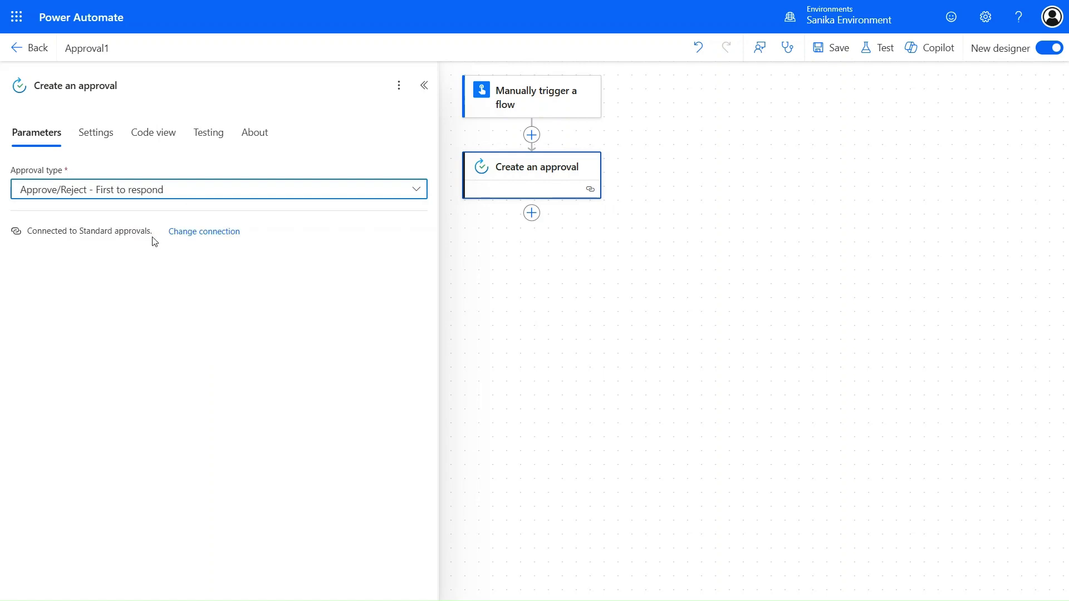
Title the approval 'Approval', assign it to the suggested person, and save the flow.
{"action": "left_click", "coordinate": [149, 236]}
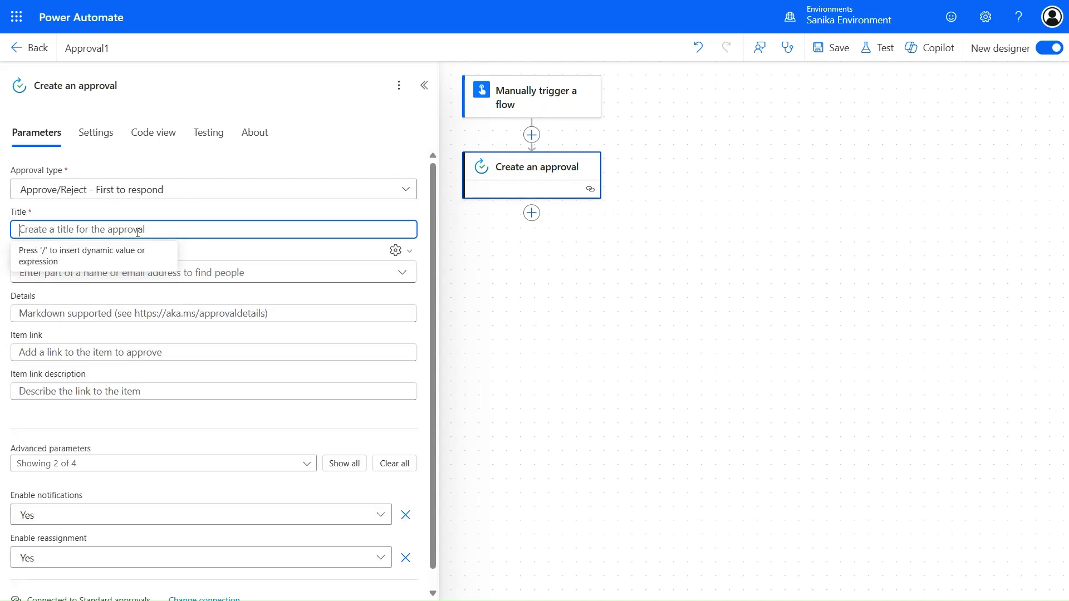
{"action": "type", "text": "Approval"}
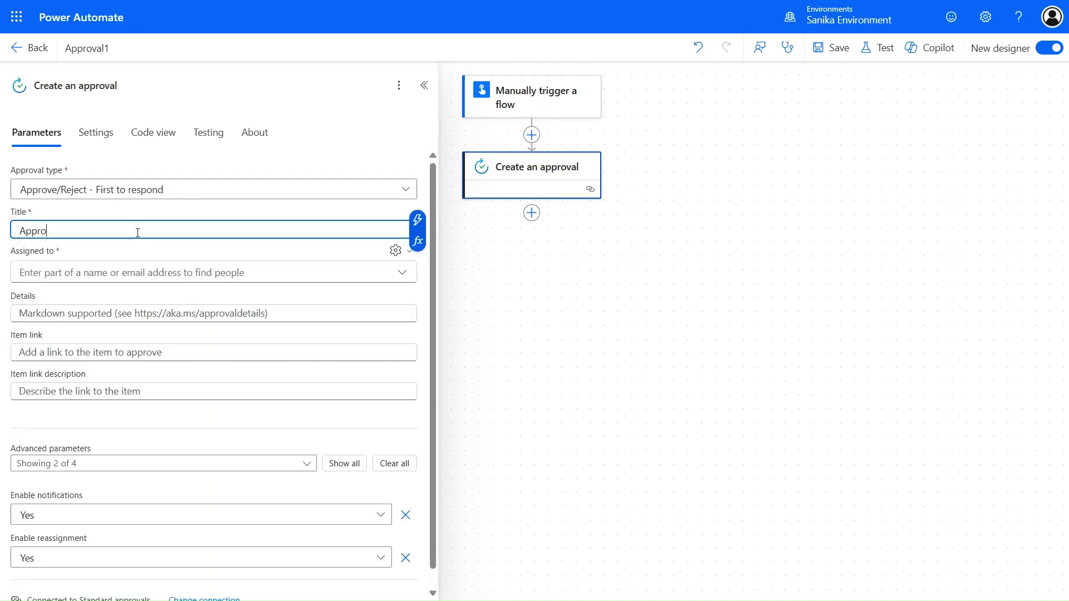
{"action": "left_click", "coordinate": [148, 275]}
{"action": "left_click", "coordinate": [117, 332]}
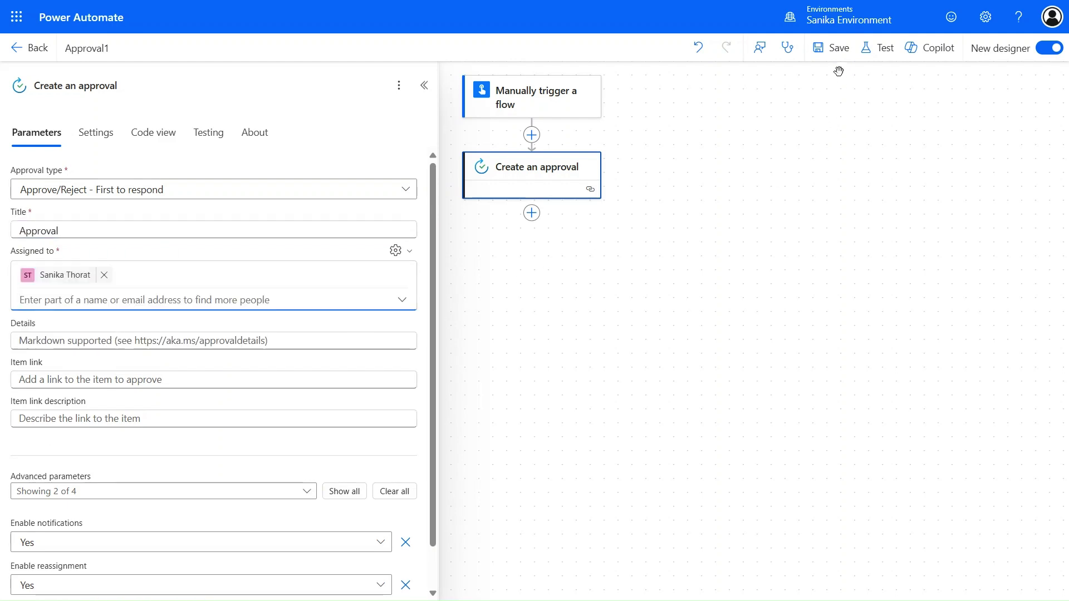
{"action": "left_click", "coordinate": [836, 49]}
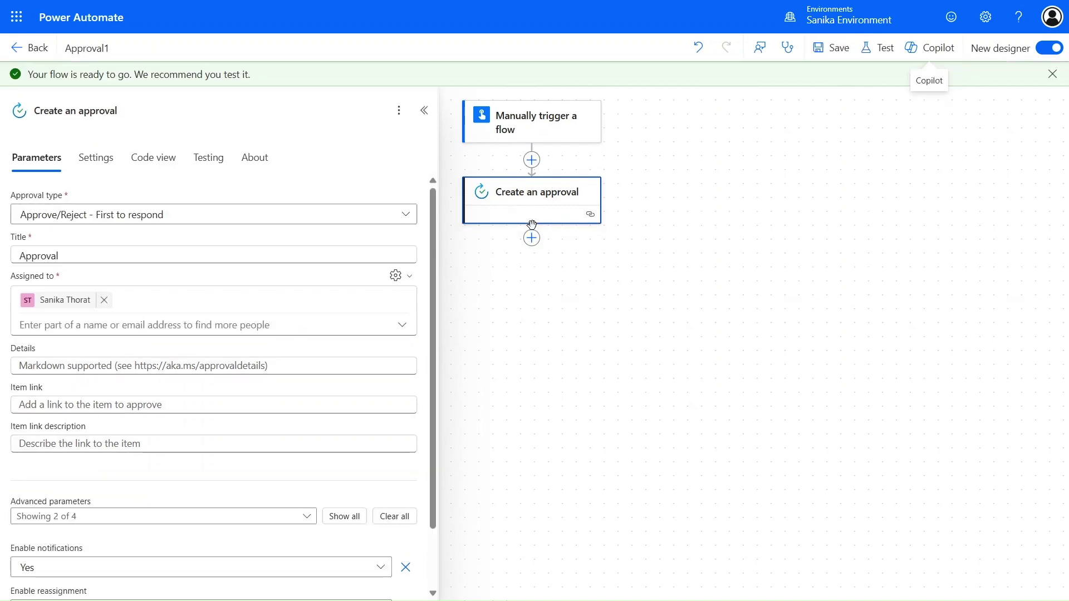
Add a Data Operation Compose step whose Inputs use the approval's Approval ID dynamic content.
{"action": "left_click", "coordinate": [531, 239]}
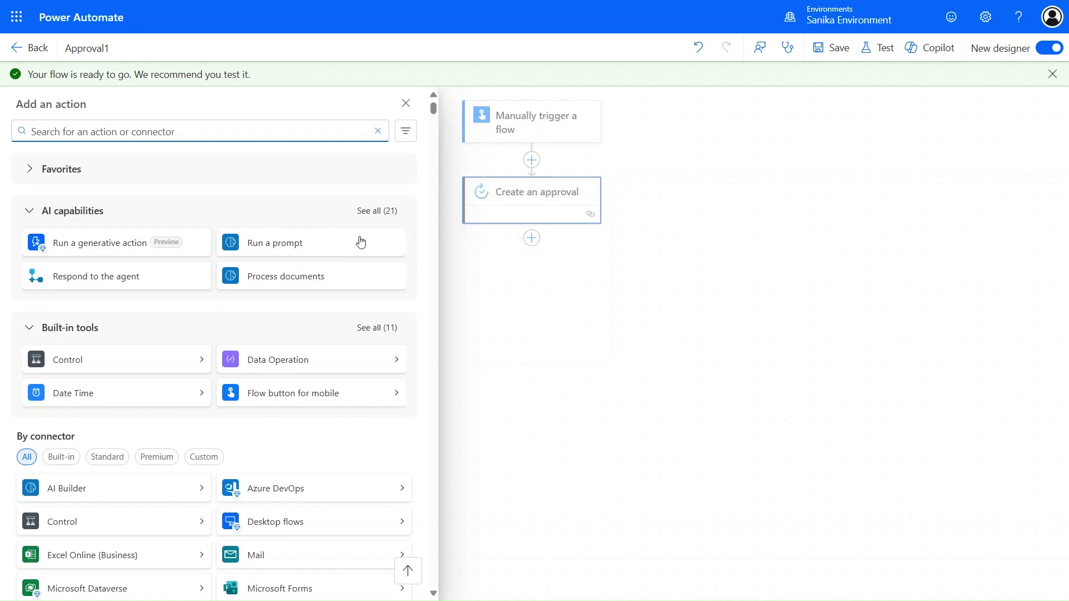
{"action": "left_click", "coordinate": [273, 369]}
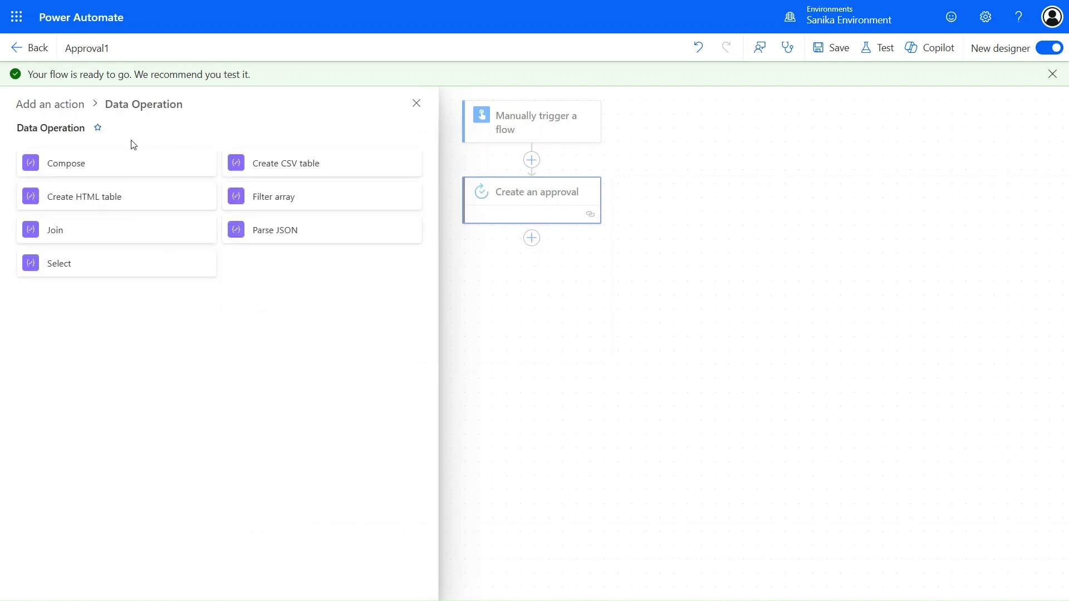
{"action": "left_click", "coordinate": [128, 164]}
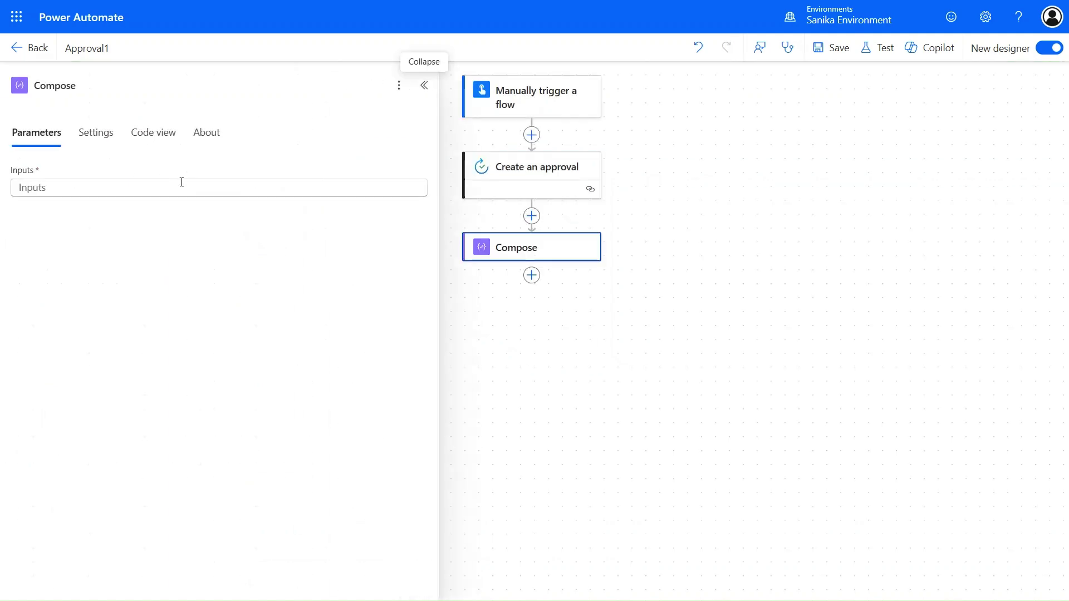
{"action": "left_click", "coordinate": [179, 188]}
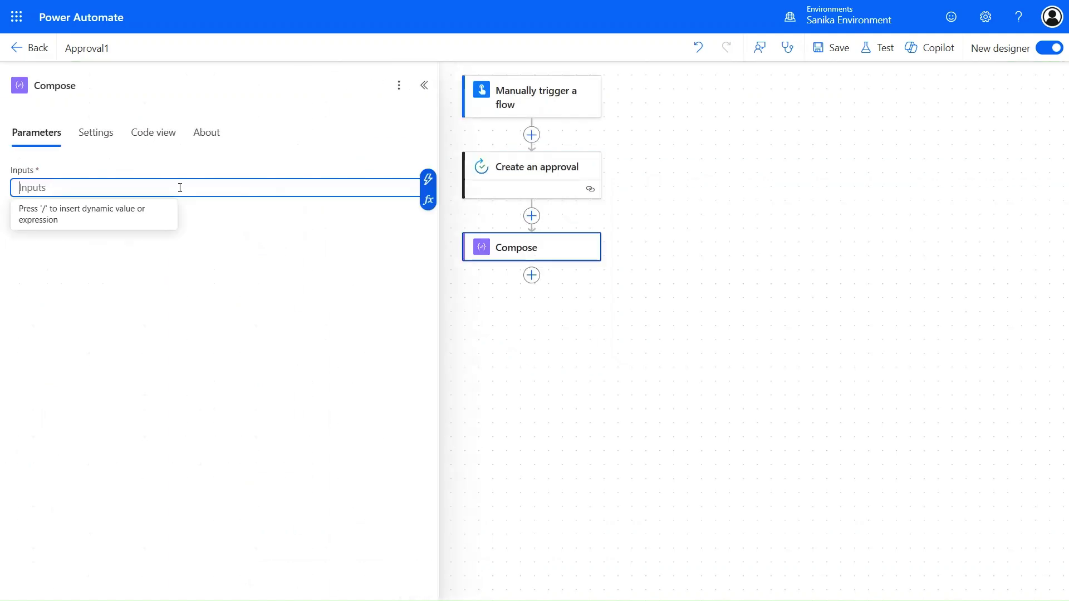
{"action": "left_click", "coordinate": [427, 179]}
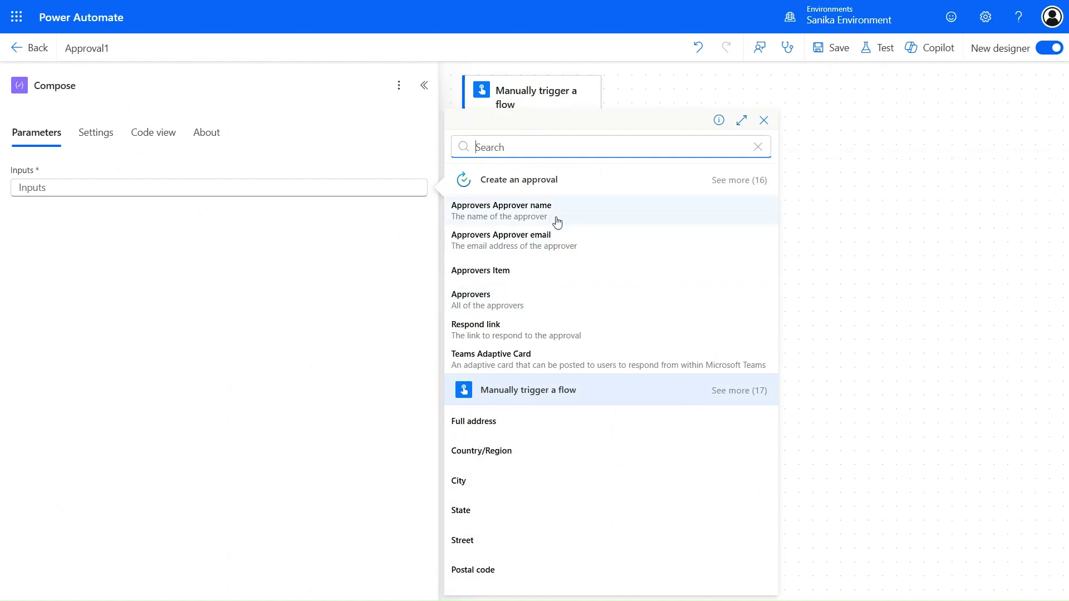
{"action": "type", "text": "appro"}
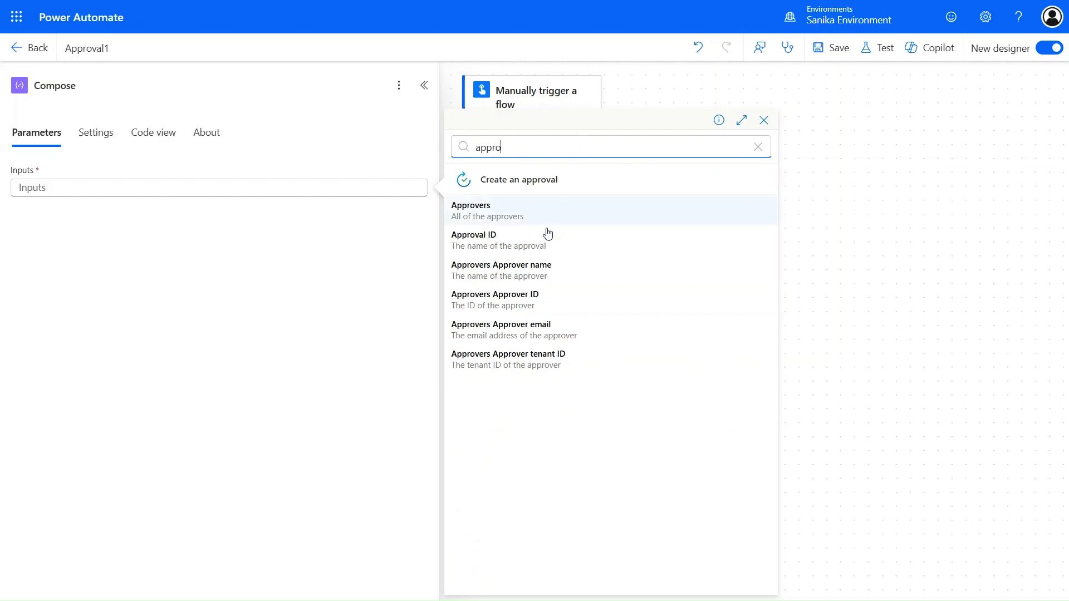
{"action": "left_click", "coordinate": [534, 244]}
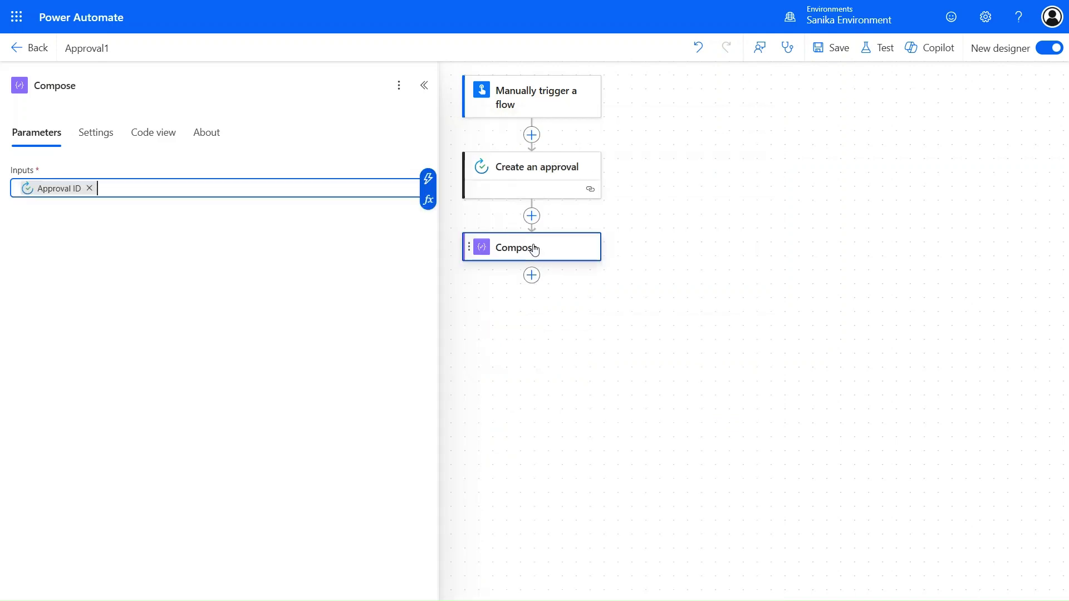
{"action": "left_click", "coordinate": [871, 56]}
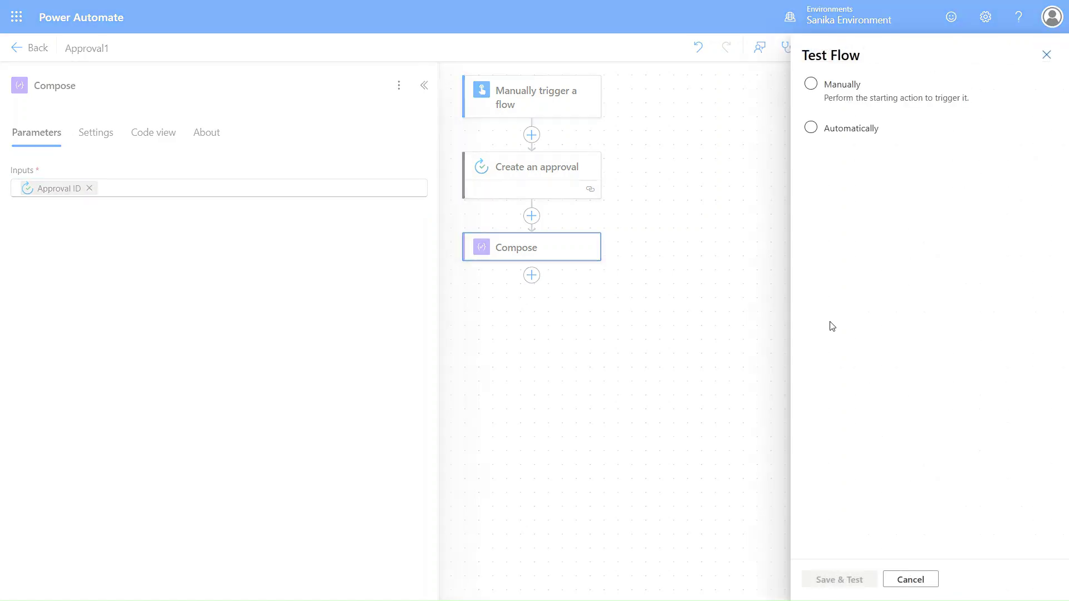
Run a manual test of Approval1 and view the Compose step's output approval ID.
{"action": "left_click", "coordinate": [840, 107]}
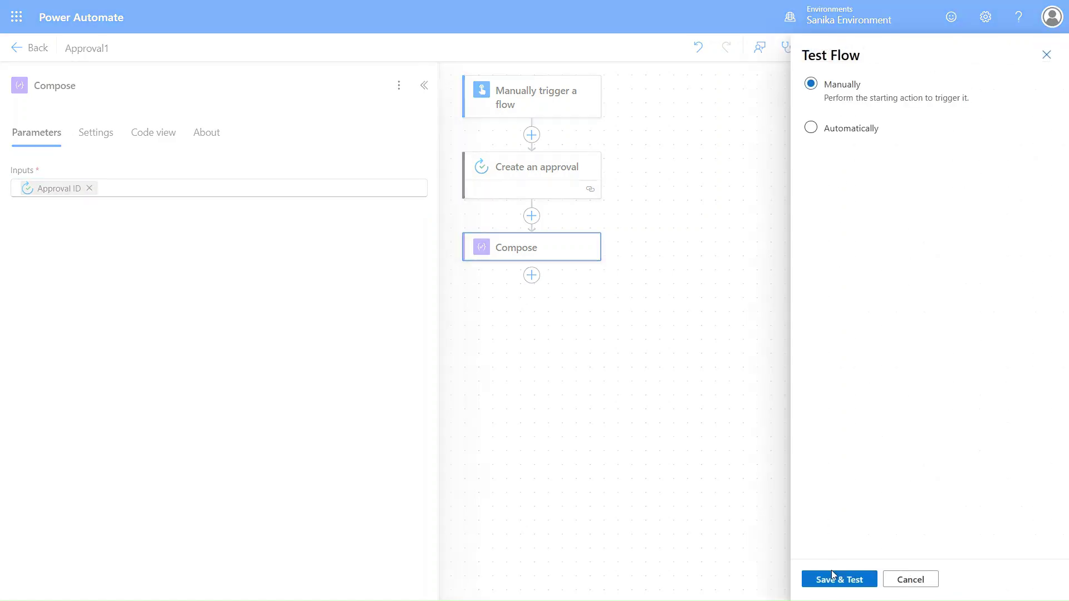
{"action": "left_click", "coordinate": [833, 574]}
{"action": "left_click", "coordinate": [836, 577]}
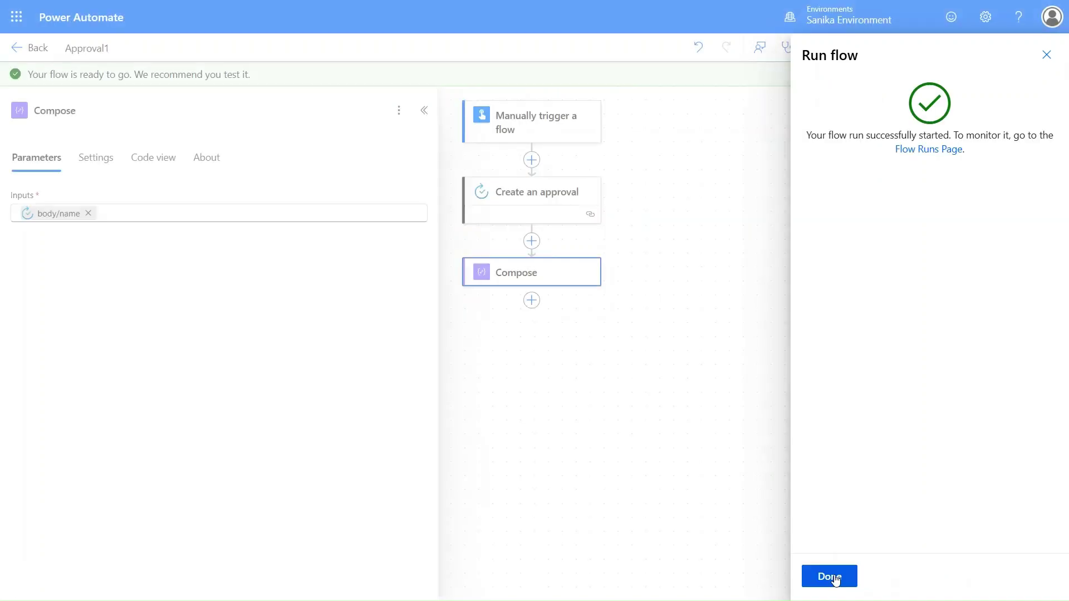
{"action": "left_click", "coordinate": [836, 578]}
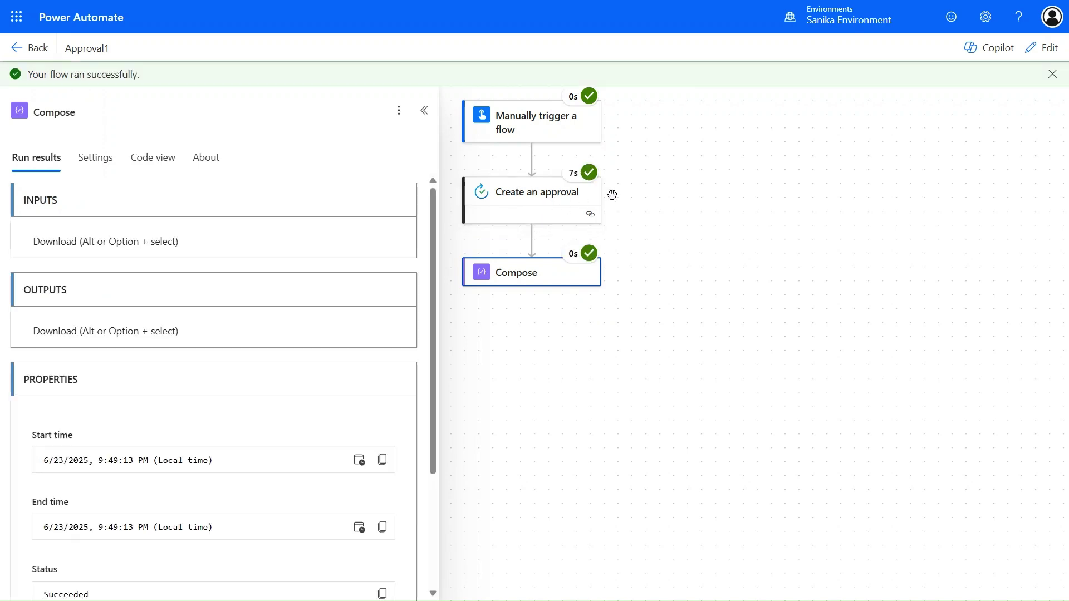
{"action": "left_click", "coordinate": [536, 274]}
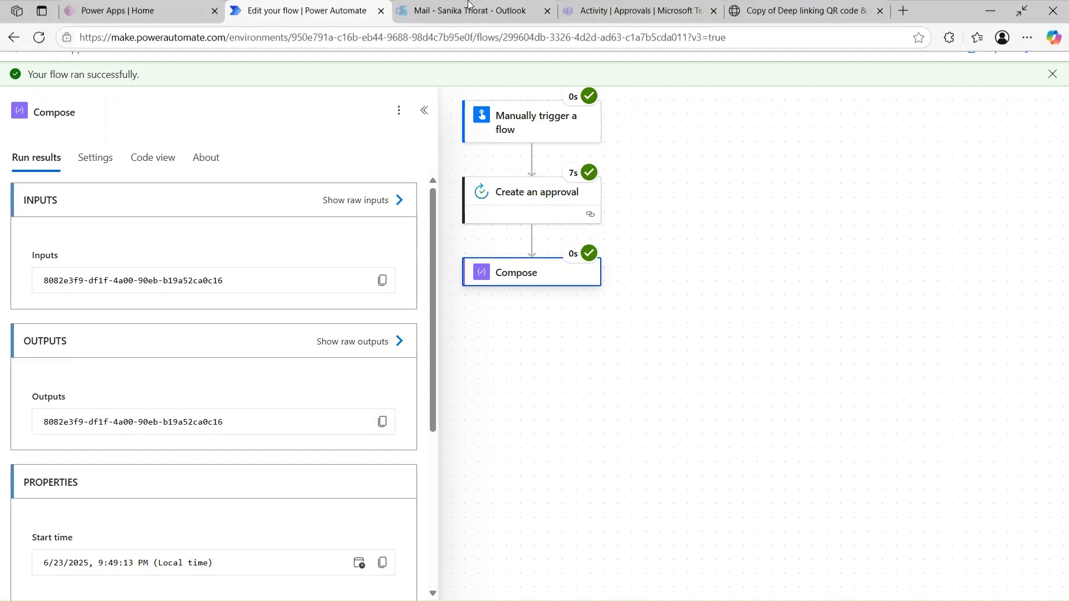
{"action": "left_click", "coordinate": [469, 6]}
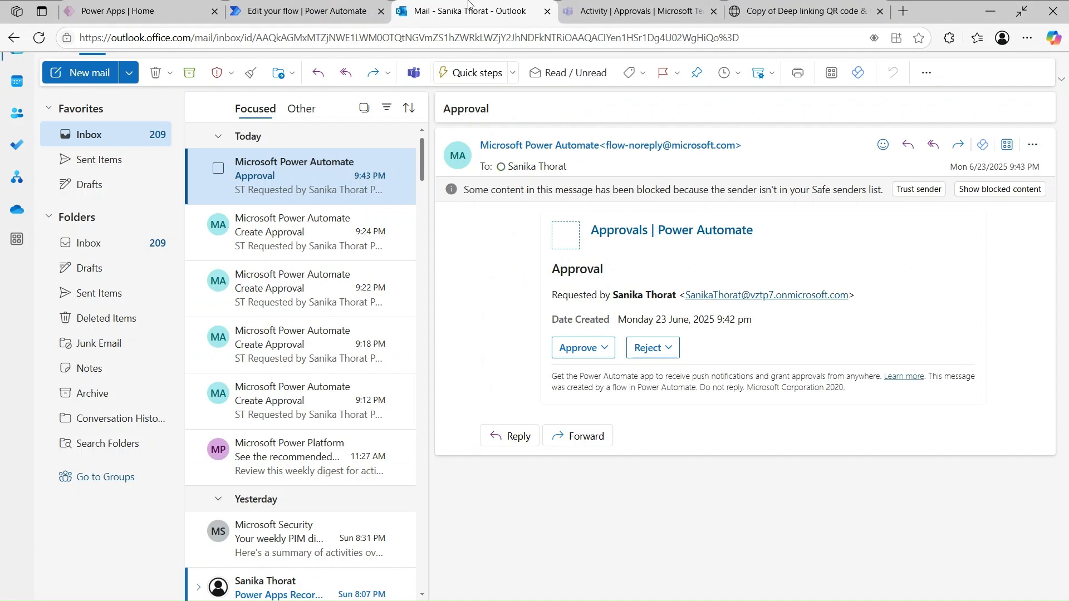
{"action": "left_click", "coordinate": [275, 211]}
{"action": "left_click", "coordinate": [274, 193]}
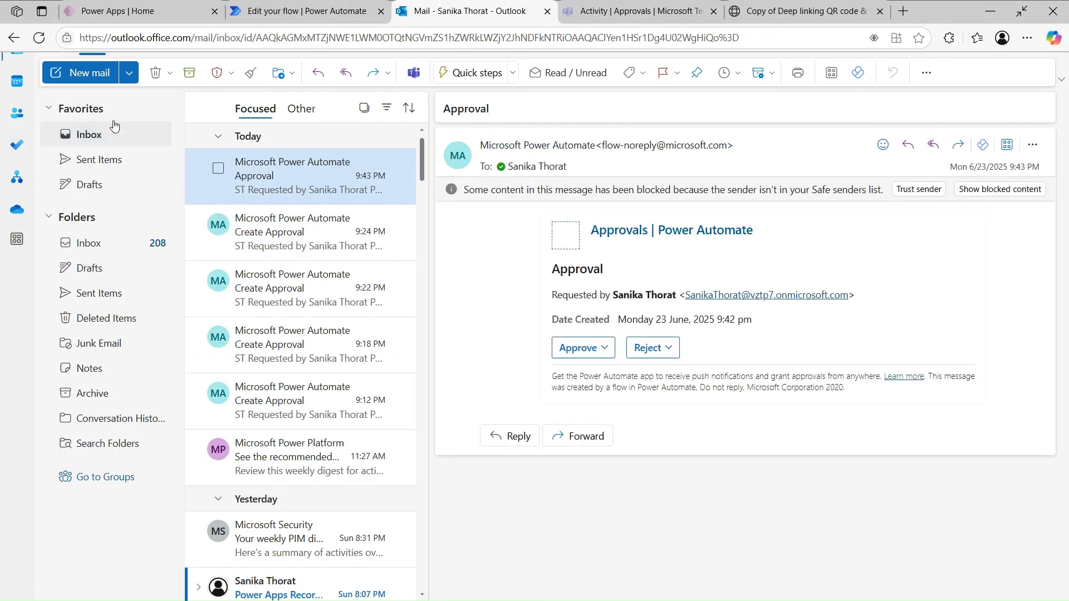
{"action": "left_click", "coordinate": [38, 39]}
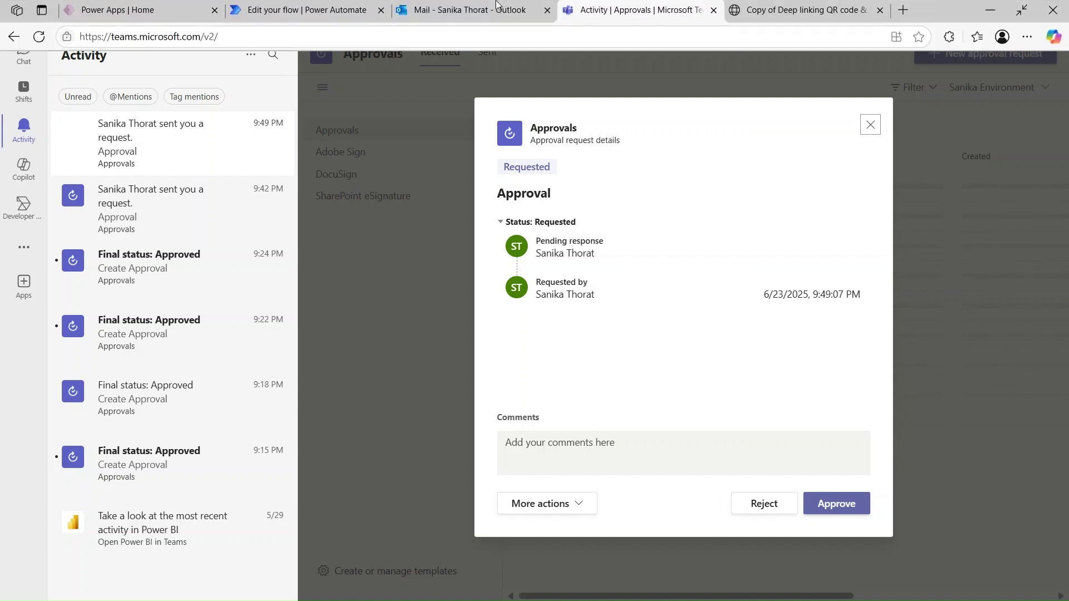
{"action": "left_click", "coordinate": [468, 12]}
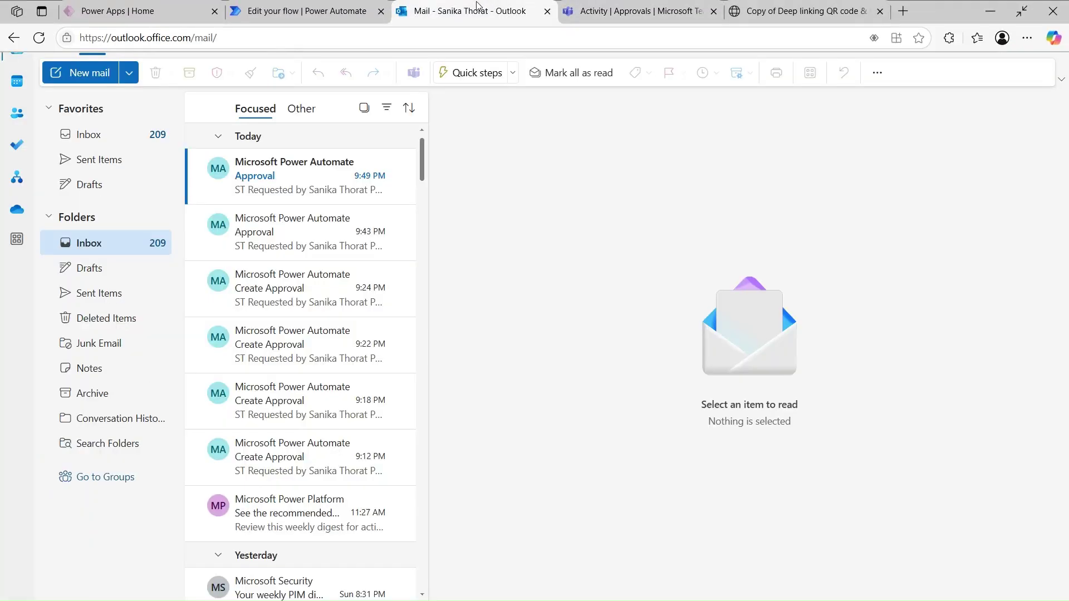
{"action": "left_click", "coordinate": [294, 171]}
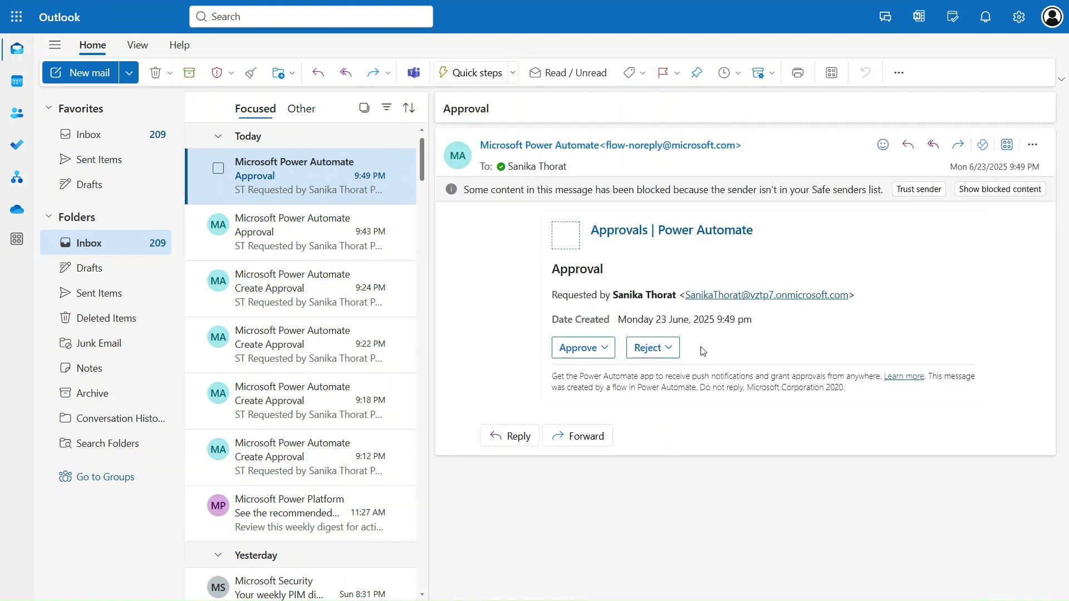
{"action": "mouse_move", "coordinate": [604, 2]}
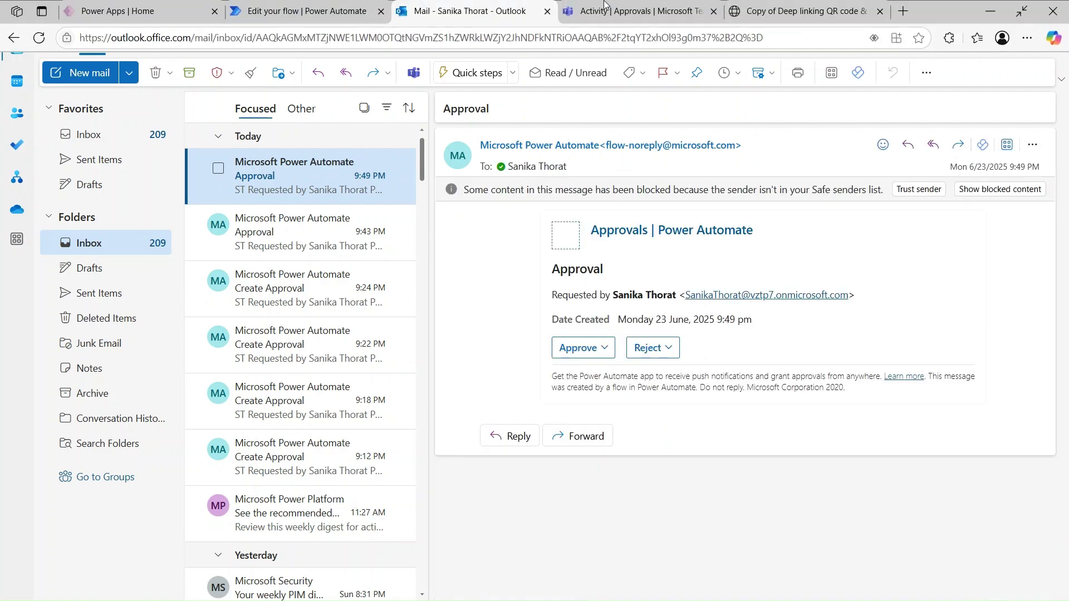
{"action": "left_click", "coordinate": [328, 5]}
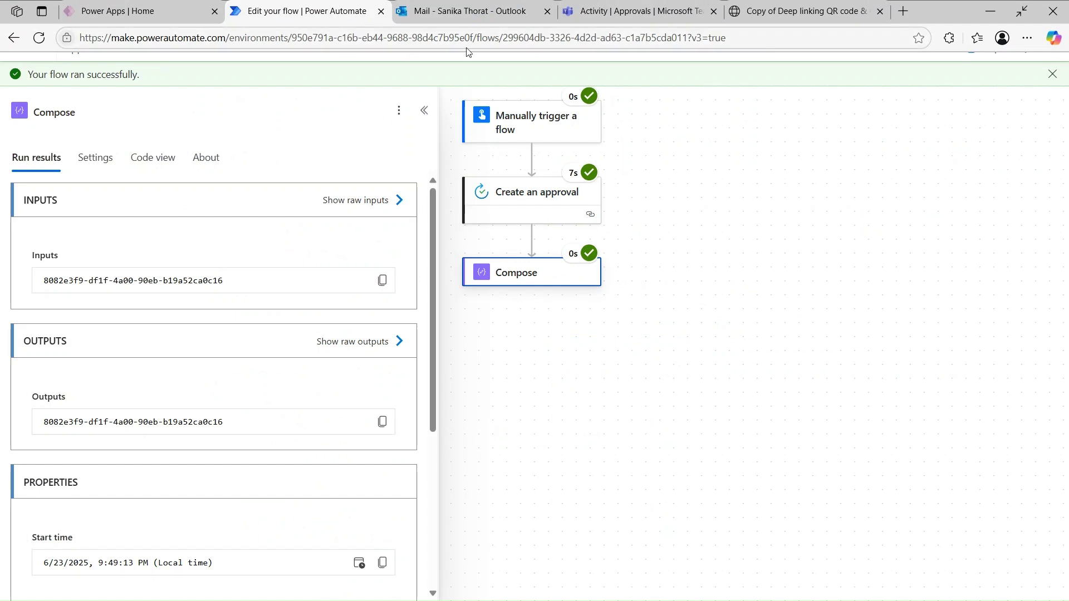
Open the same Power Automate environment address in a new full-screen browser tab.
{"action": "left_click_drag", "start_coordinate": [473, 38], "coordinate": [80, 38]}
{"action": "key", "text": "ctrl+c"}
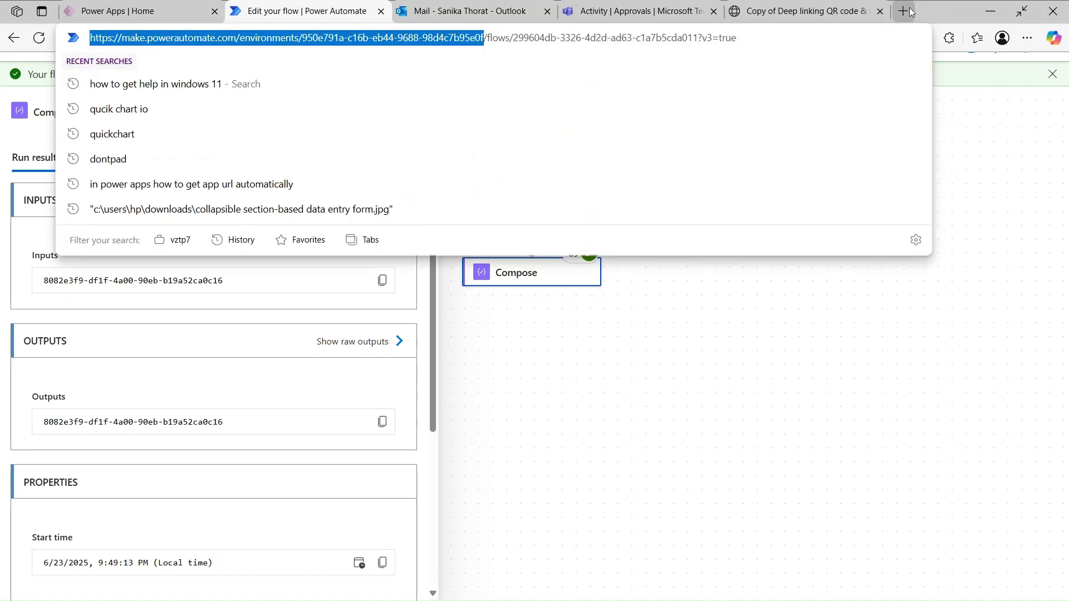
{"action": "left_click", "coordinate": [903, 11]}
{"action": "key", "text": "ctrl+v"}
{"action": "key", "text": "Return"}
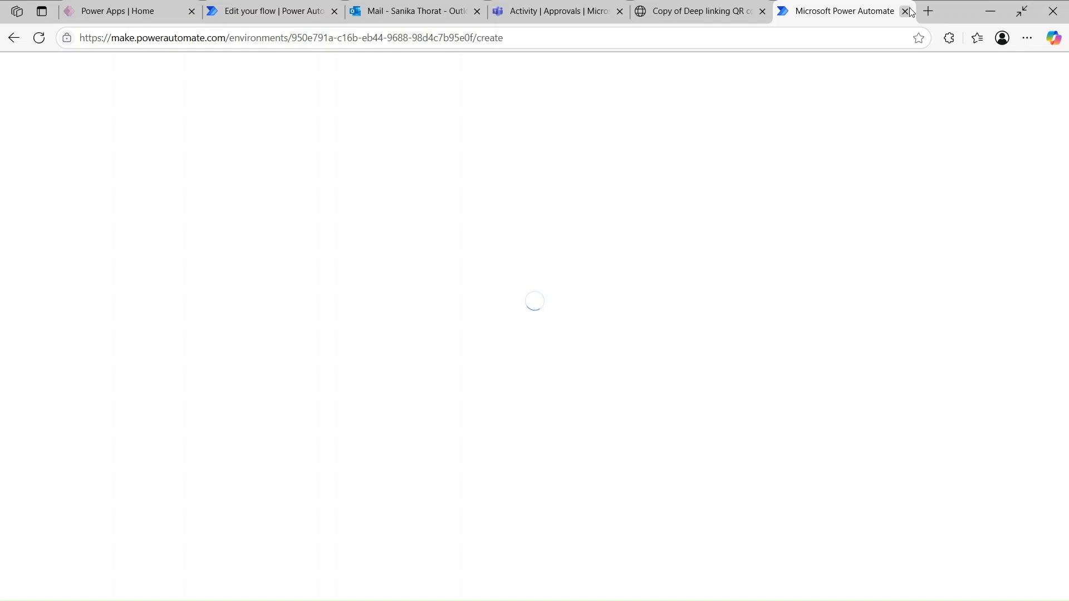
{"action": "key", "text": "F11"}
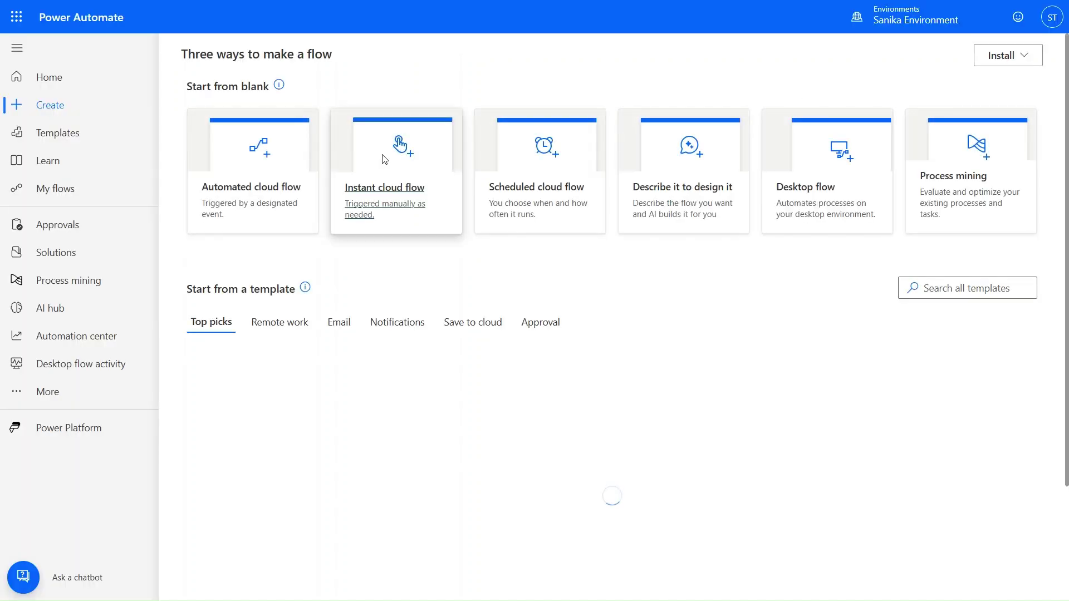
Create instant cloud flow 'UpdateApprovalTocancel' with the 'Manually trigger a flow' trigger.
{"action": "left_click", "coordinate": [383, 159]}
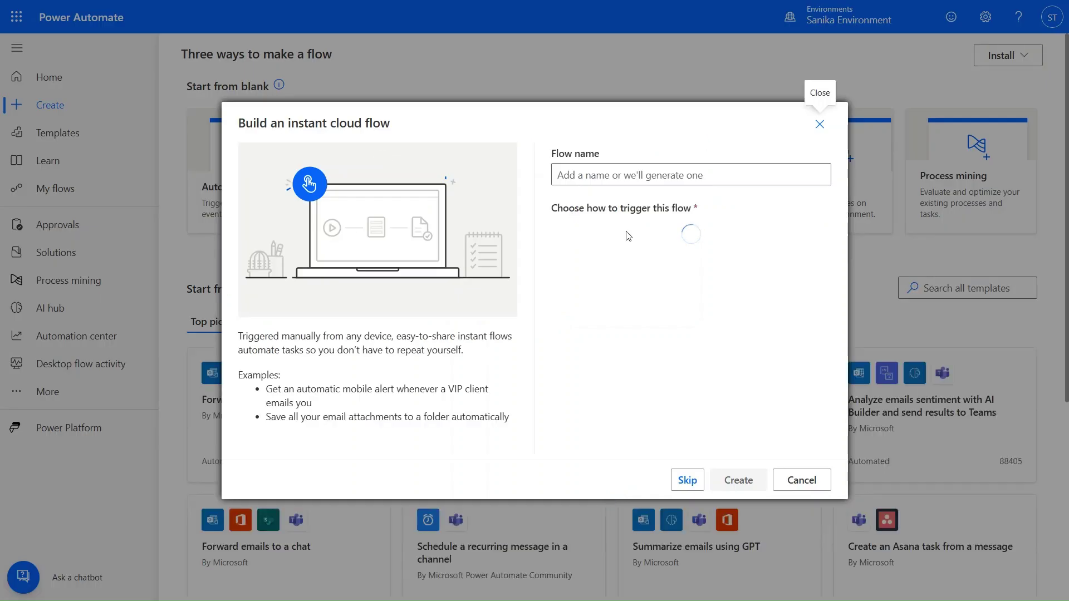
{"action": "left_click", "coordinate": [615, 170]}
{"action": "type", "text": "Upda"}
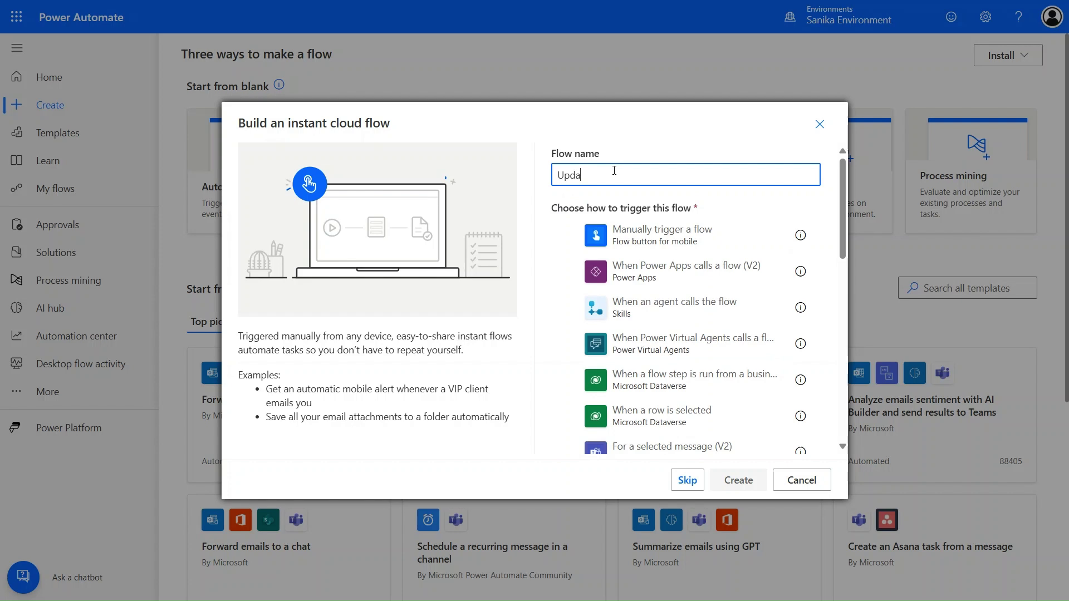
{"action": "type", "text": "teApprovalTocancel"}
{"action": "left_click", "coordinate": [629, 241]}
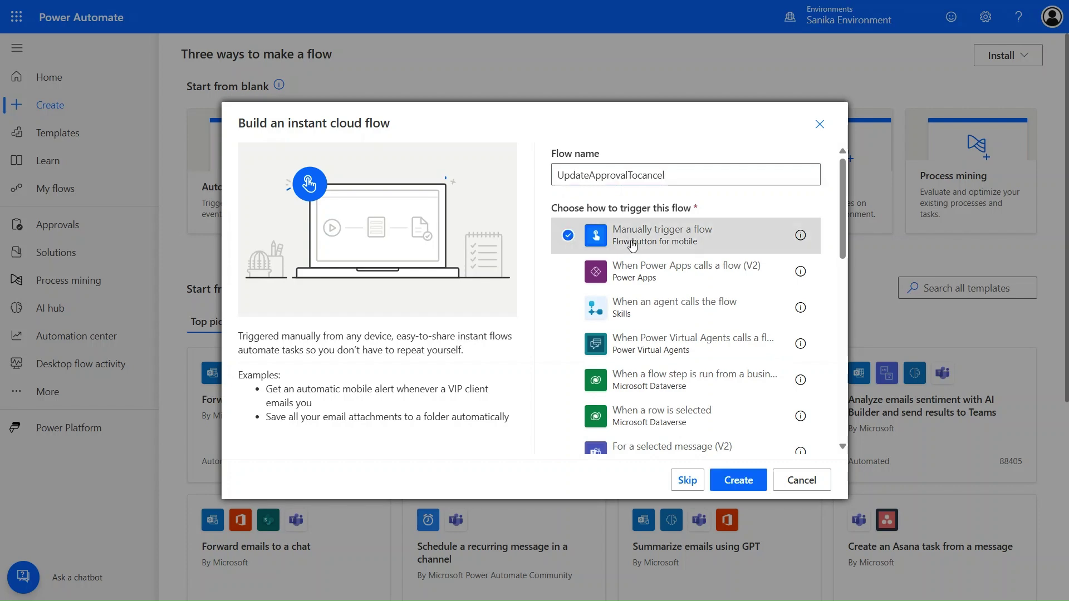
{"action": "left_click", "coordinate": [747, 484]}
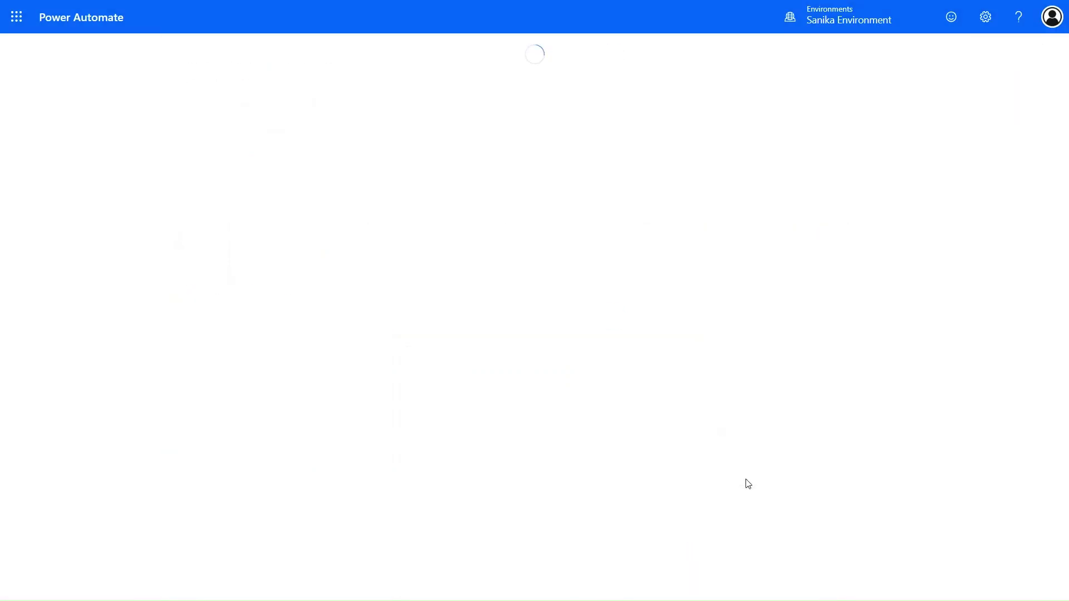
Add a Dataverse 'Update a row' action after the trigger, set to the Approvals table.
{"action": "left_click", "coordinate": [534, 132]}
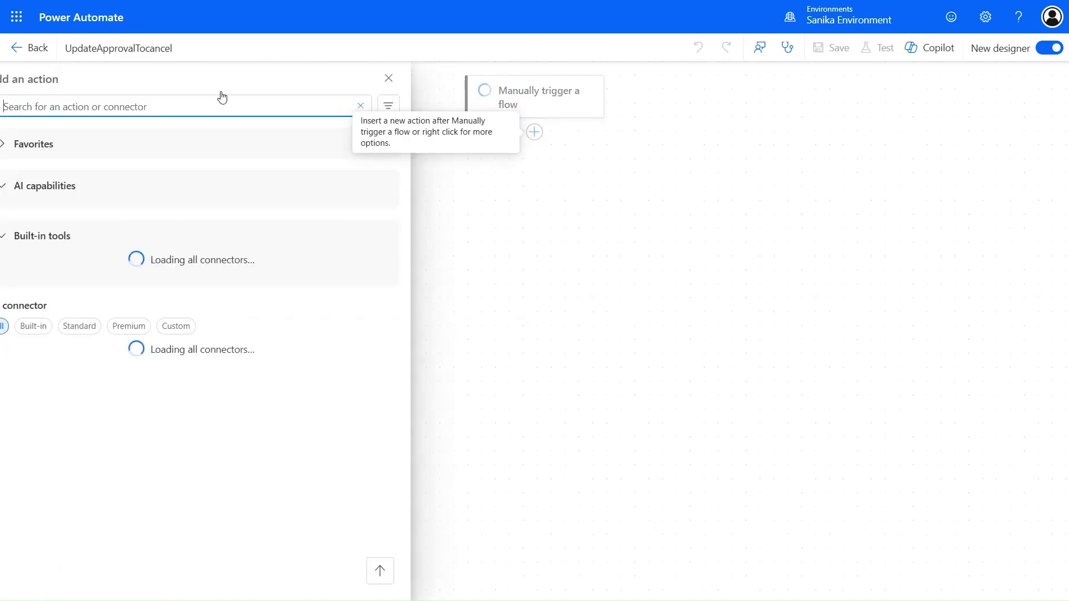
{"action": "type", "text": "updaterow"}
{"action": "key", "text": "Left"}
{"action": "key", "text": "Left"}
{"action": "key", "text": "Left"}
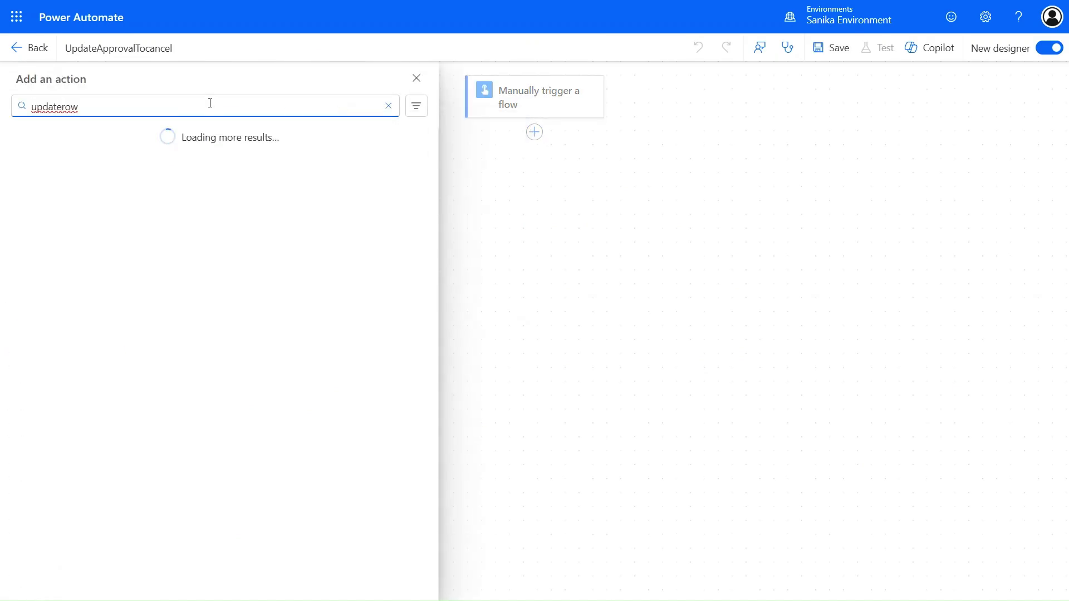
{"action": "left_click", "coordinate": [130, 442]}
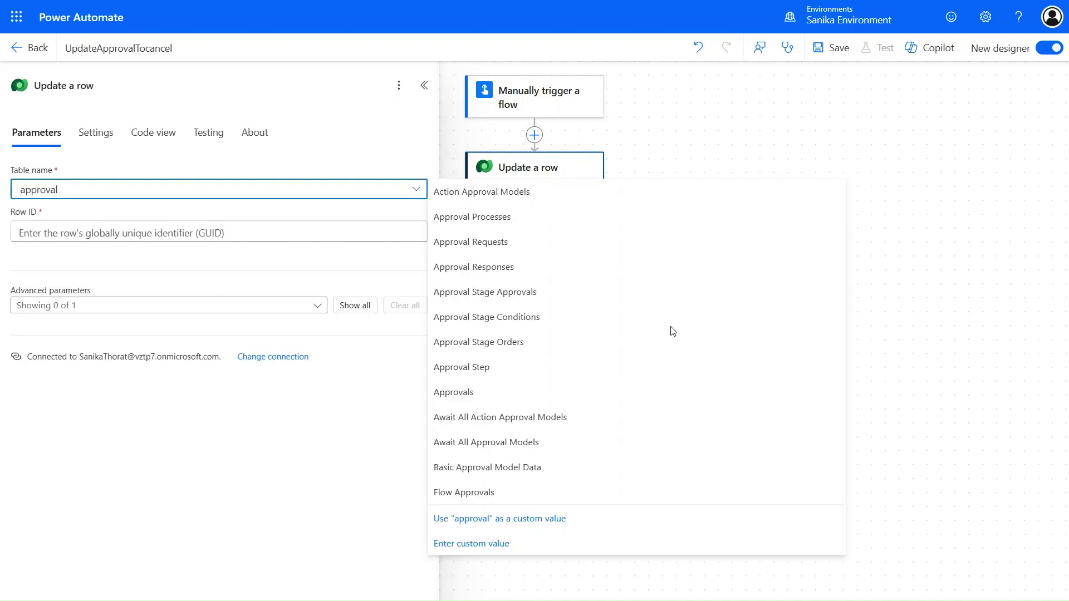
{"action": "key", "text": "ctrl+a"}
{"action": "left_click", "coordinate": [472, 389]}
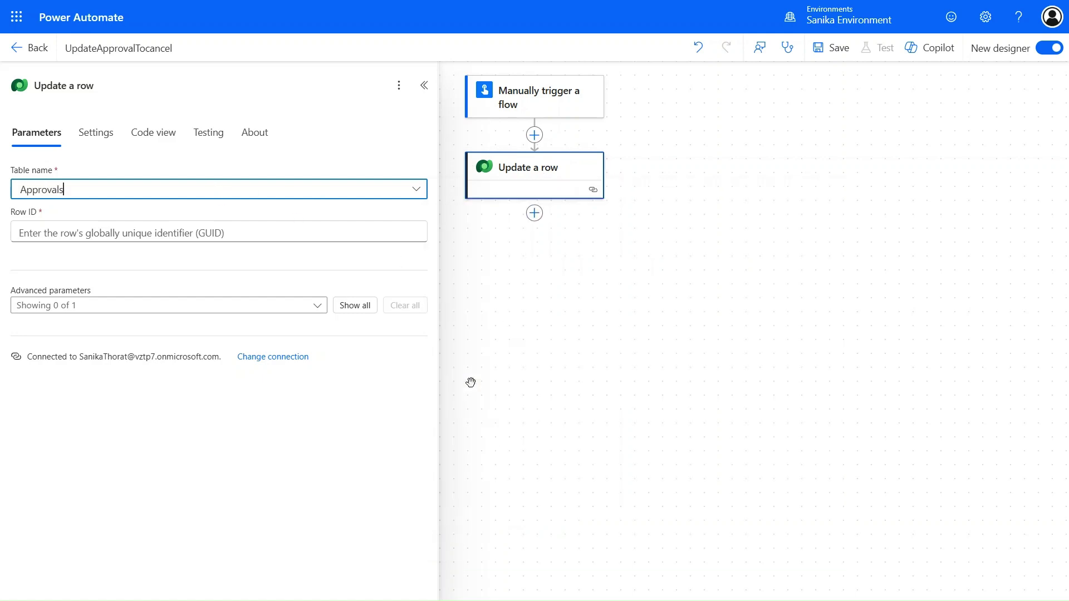
{"action": "left_click", "coordinate": [264, 228]}
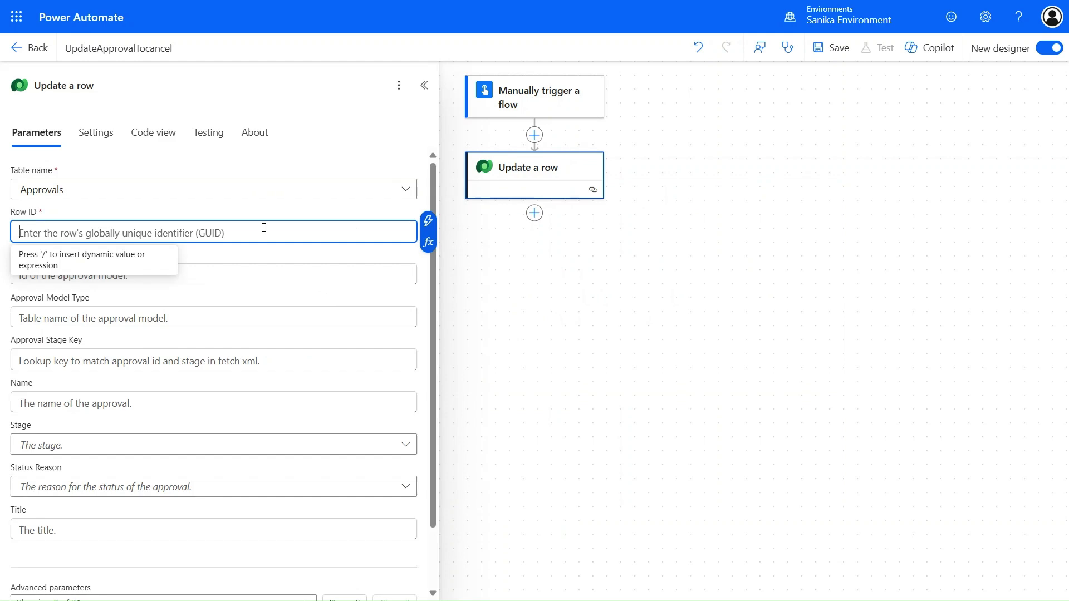
Add a text Input to the manual trigger and use it as the Row ID.
{"action": "left_click", "coordinate": [531, 88]}
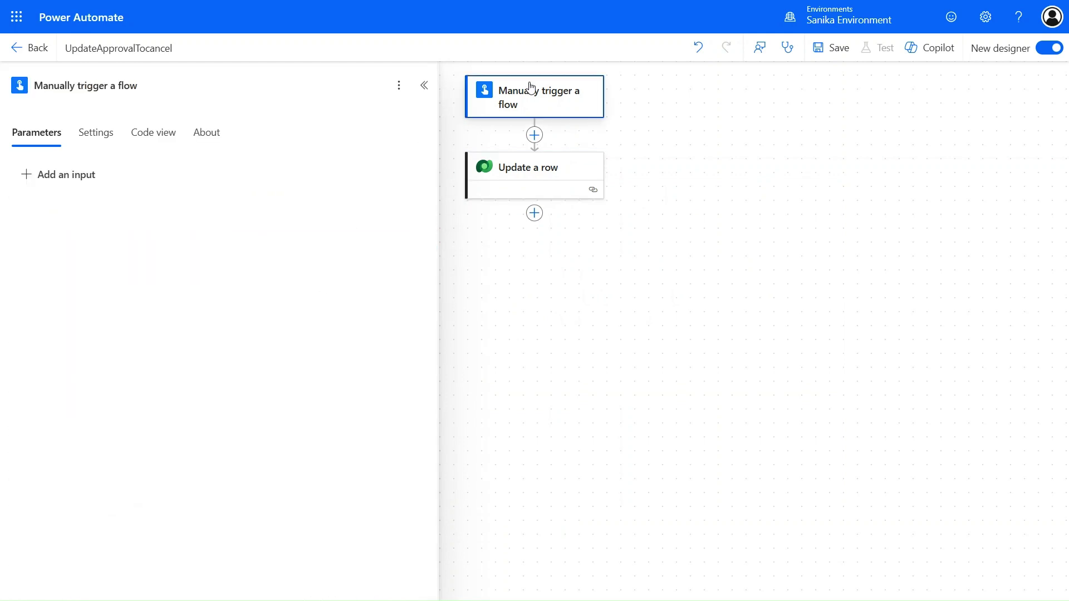
{"action": "left_click", "coordinate": [85, 174]}
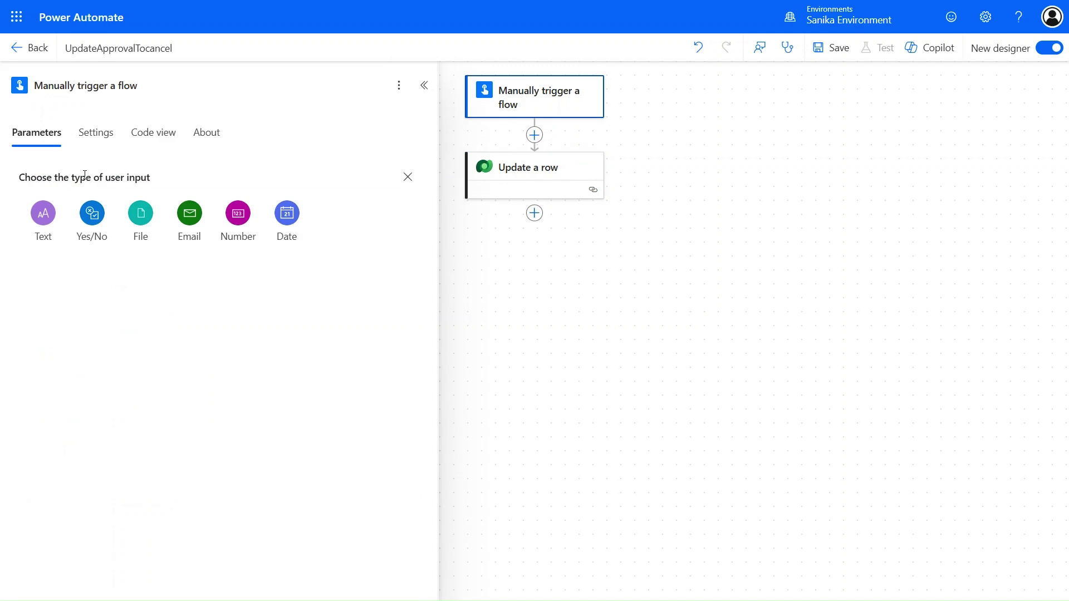
{"action": "left_click", "coordinate": [46, 215]}
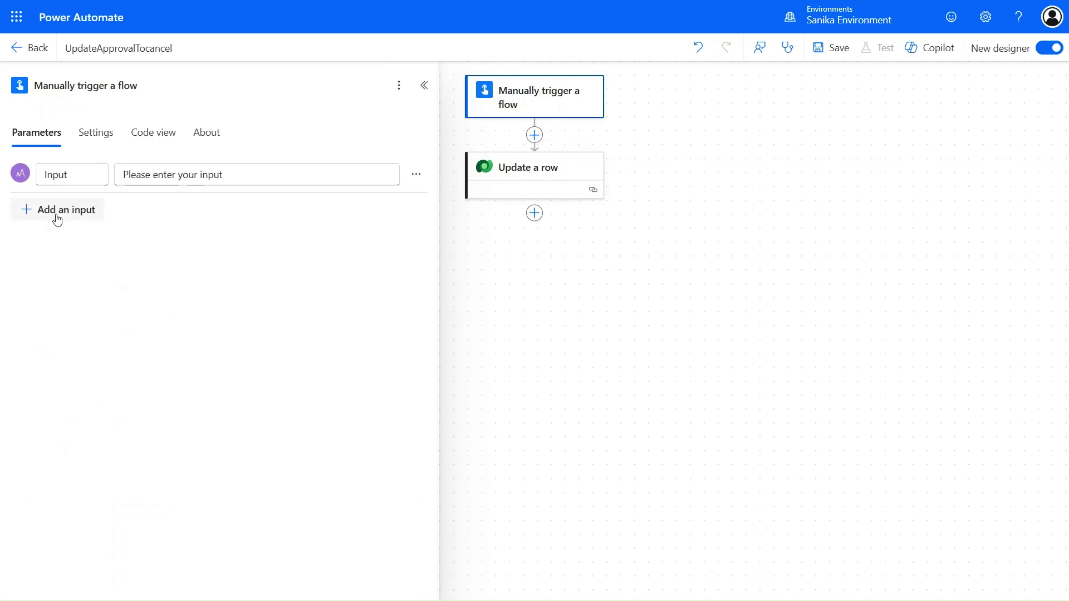
{"action": "left_click", "coordinate": [529, 170]}
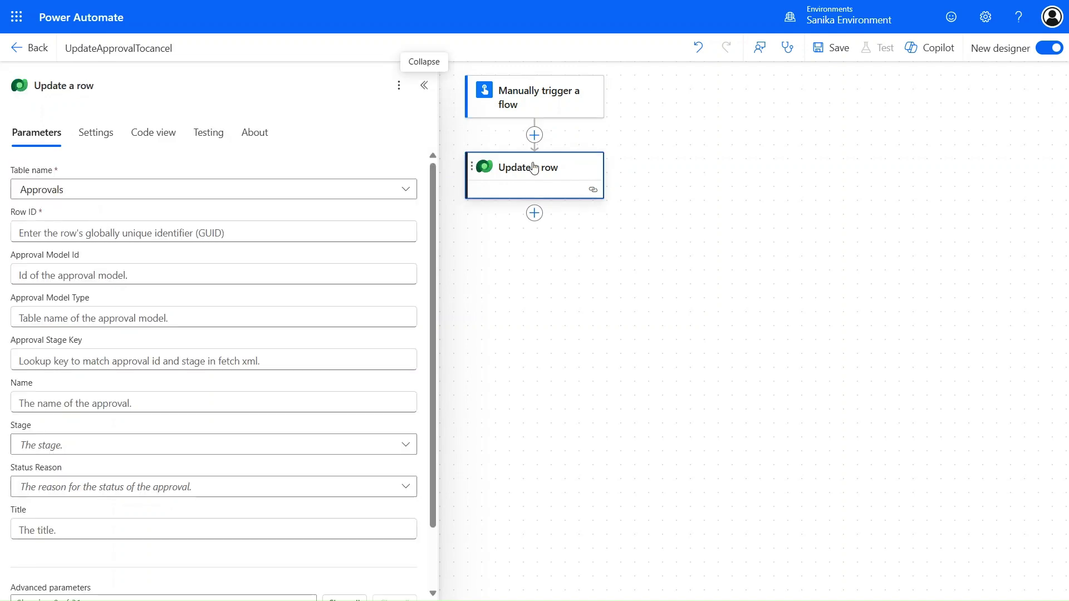
{"action": "left_click", "coordinate": [191, 225]}
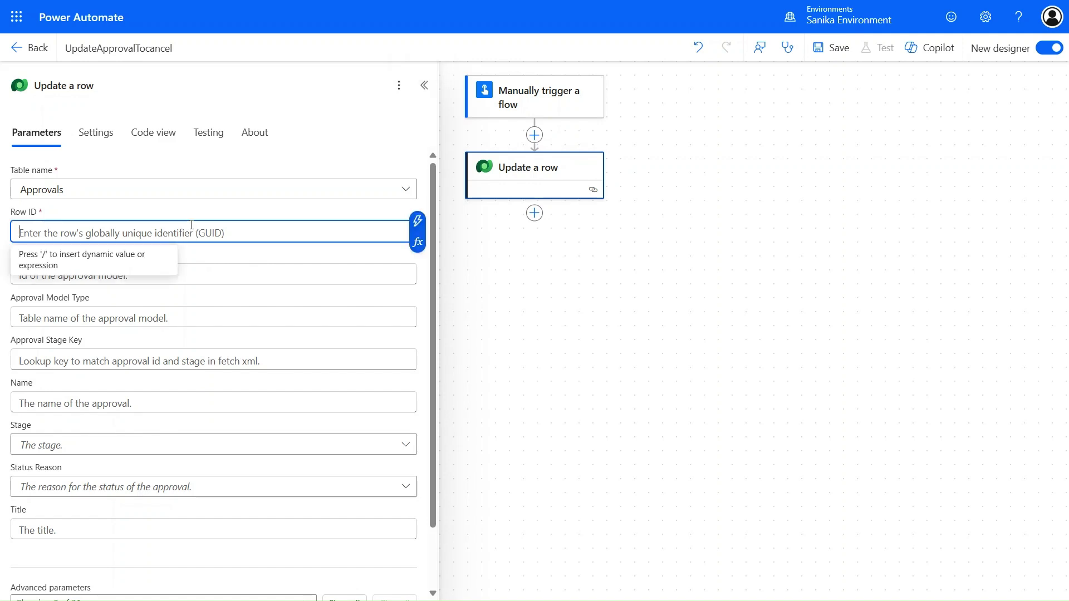
{"action": "left_click", "coordinate": [417, 221]}
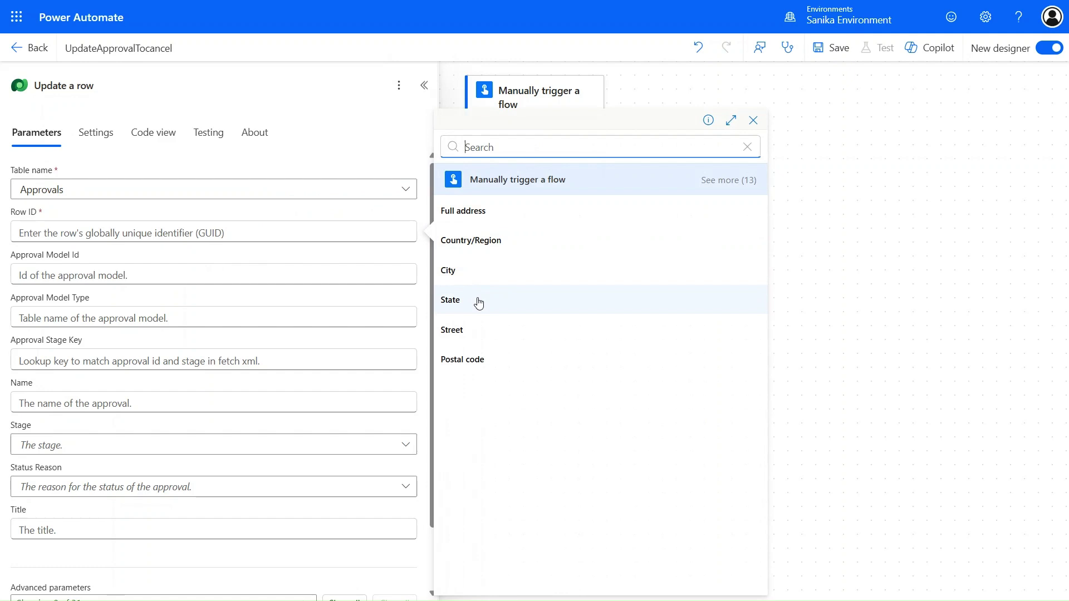
{"action": "left_click", "coordinate": [729, 180]}
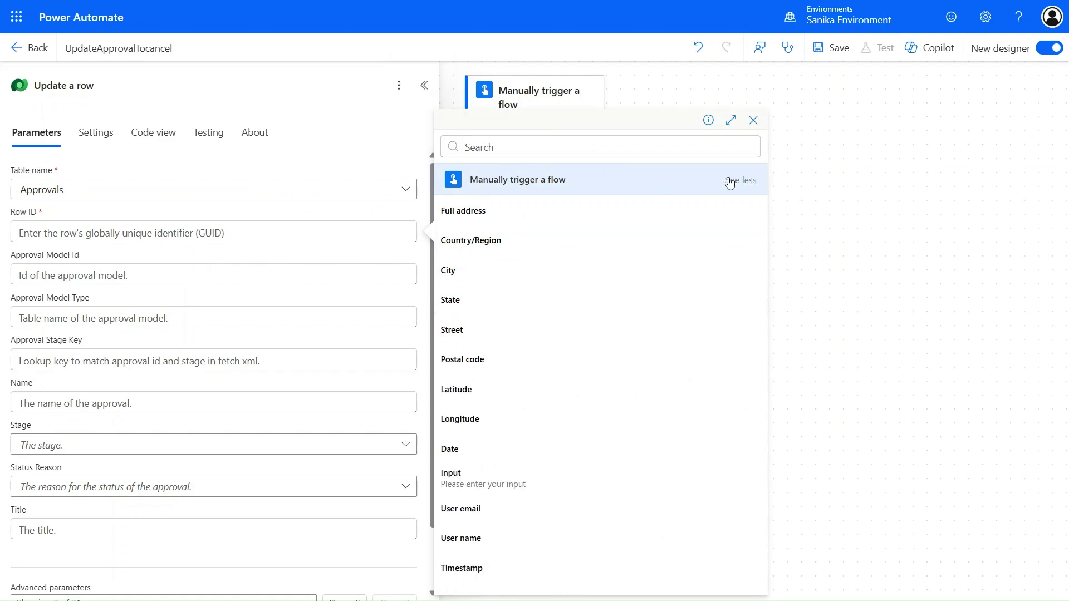
{"action": "left_click", "coordinate": [488, 473]}
Set Stage to Complete and Status Reason to Canceled.
{"action": "scroll", "coordinate": [192, 321], "scroll_direction": "down", "scroll_amount": 1}
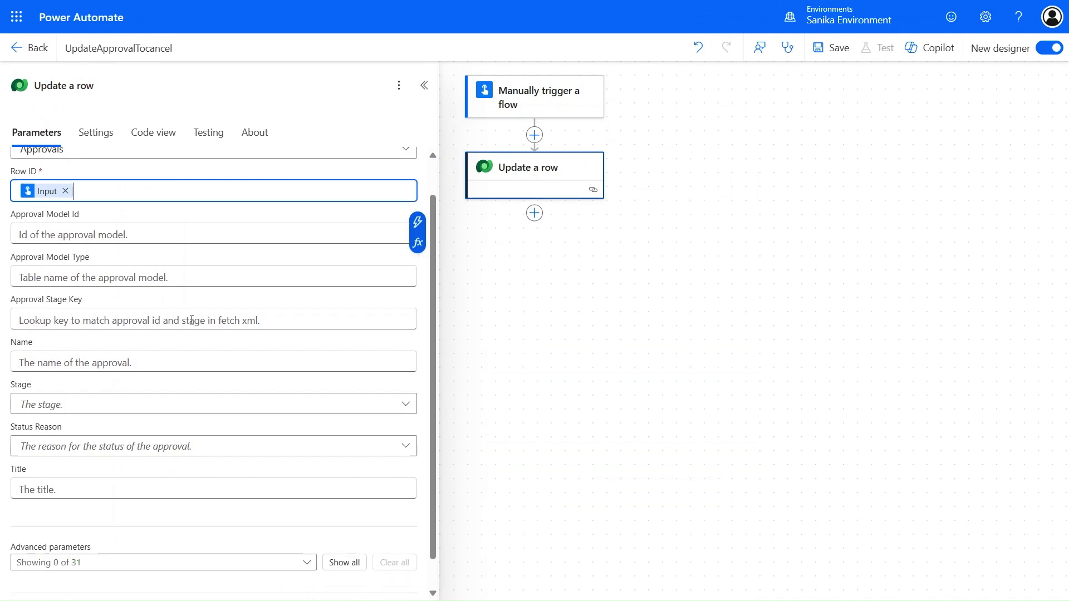
{"action": "scroll", "coordinate": [192, 320], "scroll_direction": "down", "scroll_amount": 1}
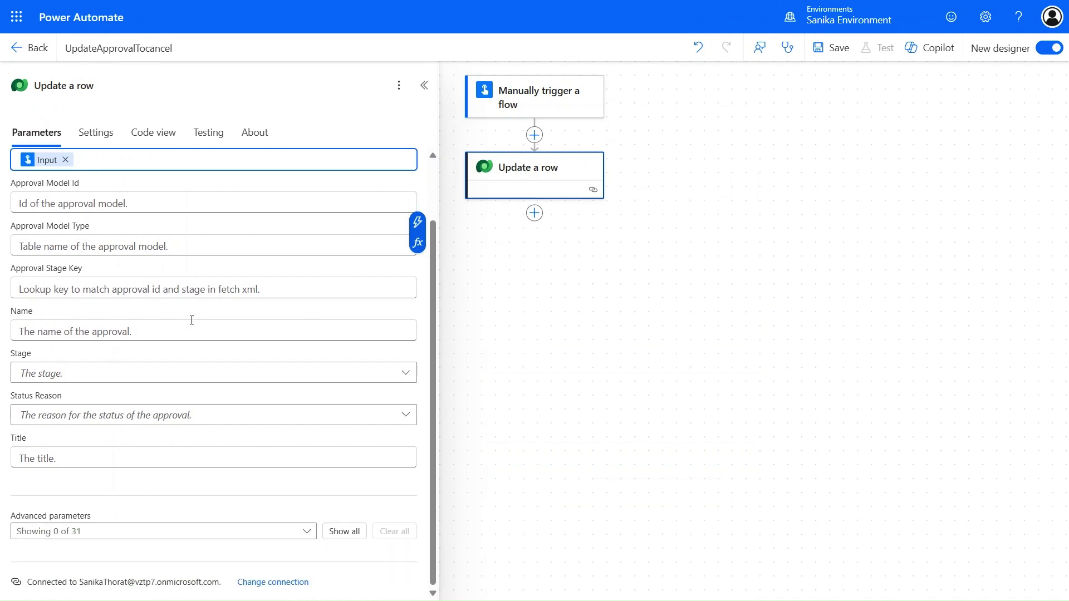
{"action": "left_click", "coordinate": [103, 374]}
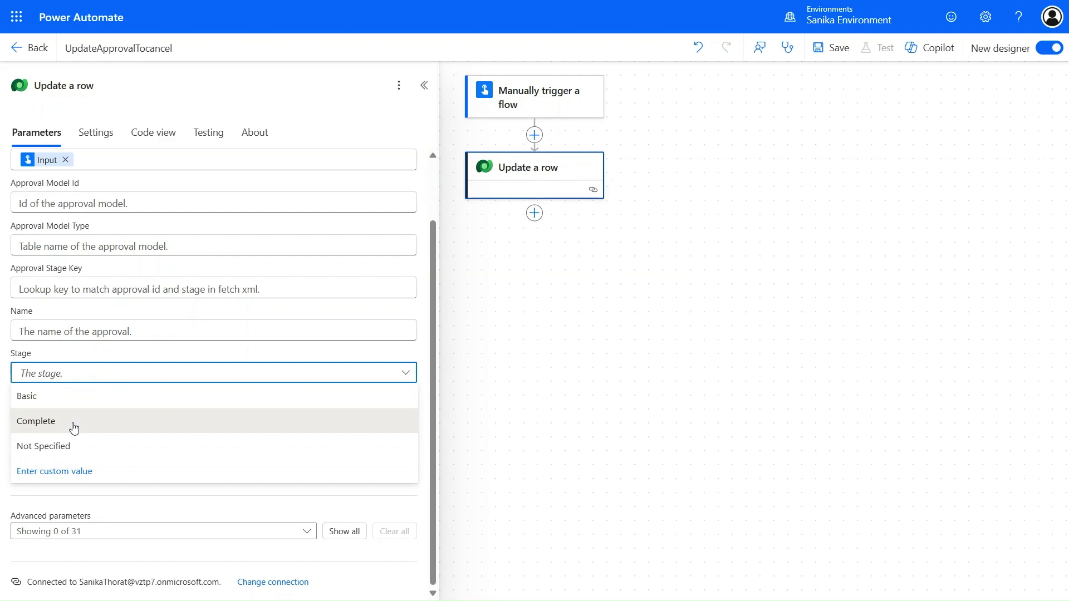
{"action": "left_click", "coordinate": [74, 427]}
{"action": "left_click", "coordinate": [91, 416]}
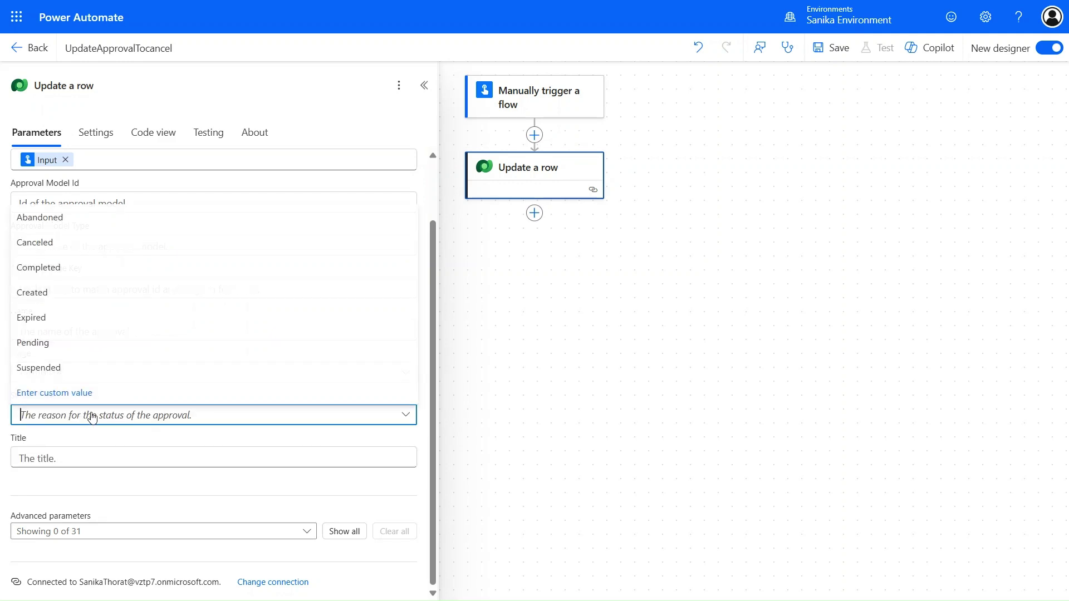
{"action": "left_click", "coordinate": [100, 251]}
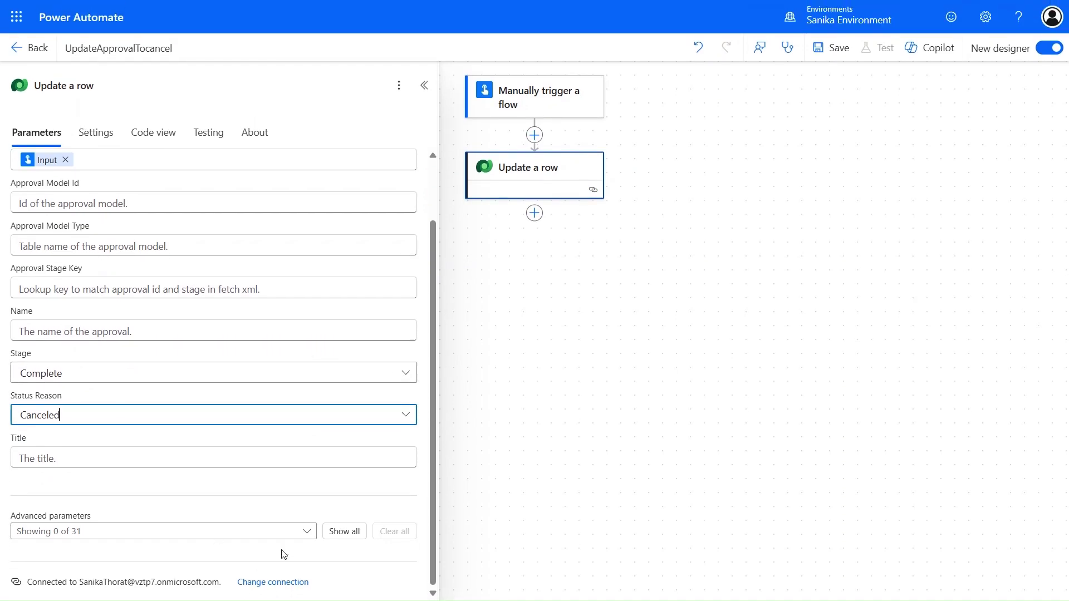
Show all advanced parameters, enter 'Canceled' as Result, and set Status to Inactive.
{"action": "left_click", "coordinate": [343, 532]}
{"action": "scroll", "coordinate": [343, 536], "scroll_direction": "down", "scroll_amount": 8}
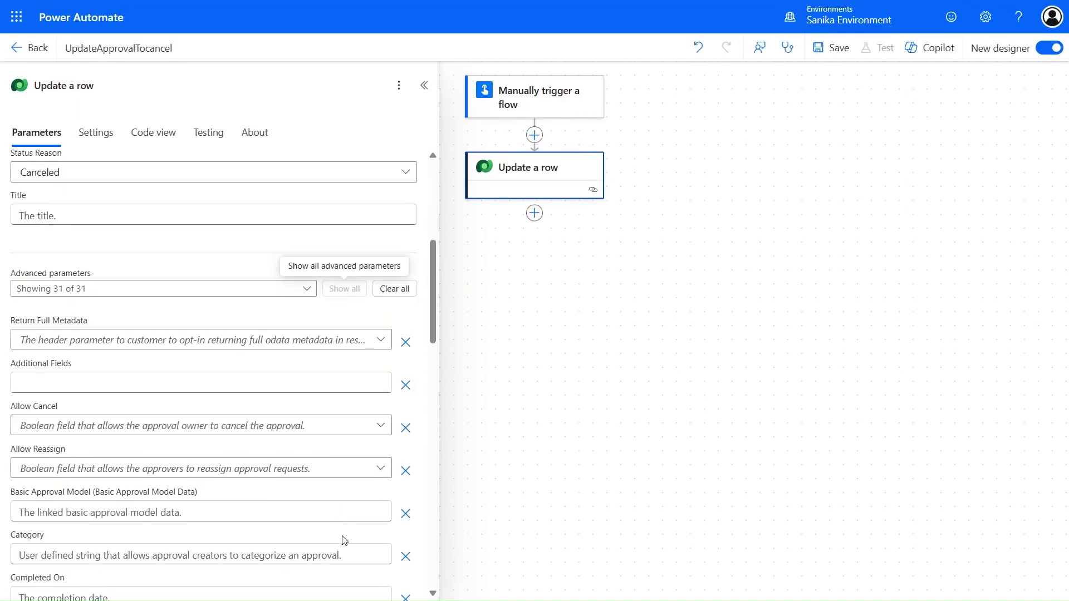
{"action": "scroll", "coordinate": [344, 538], "scroll_direction": "down", "scroll_amount": 5}
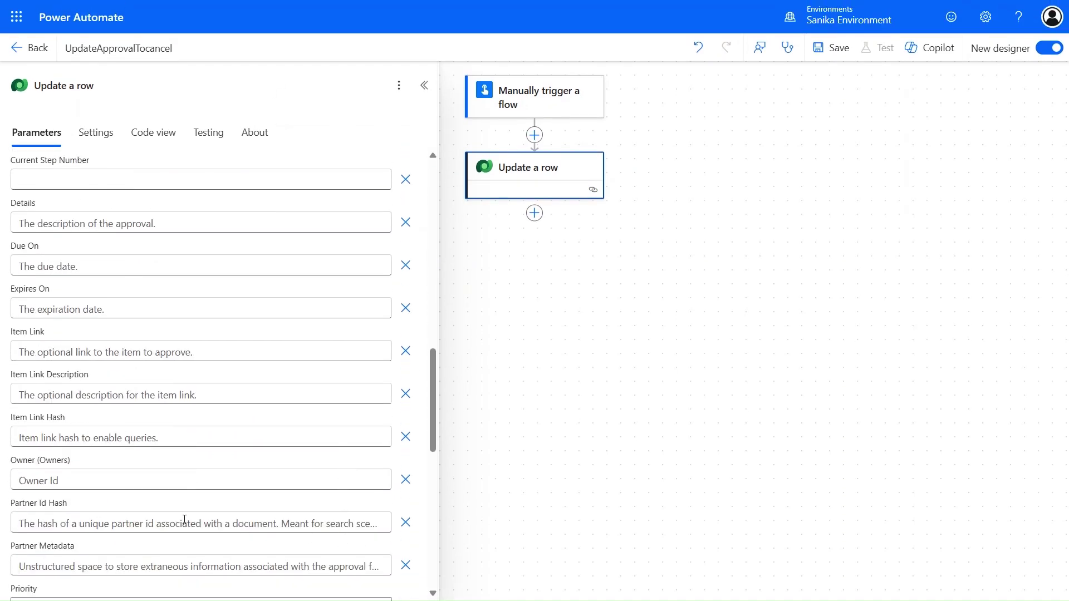
{"action": "scroll", "coordinate": [184, 519], "scroll_direction": "down", "scroll_amount": 3}
{"action": "scroll", "coordinate": [185, 519], "scroll_direction": "down", "scroll_amount": 3}
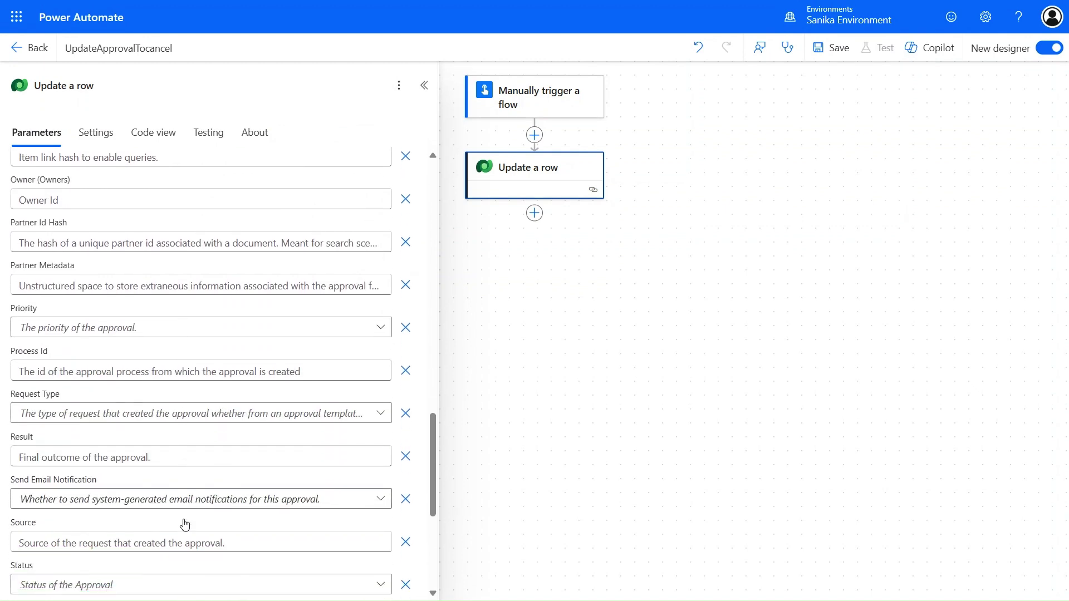
{"action": "left_click", "coordinate": [122, 443]}
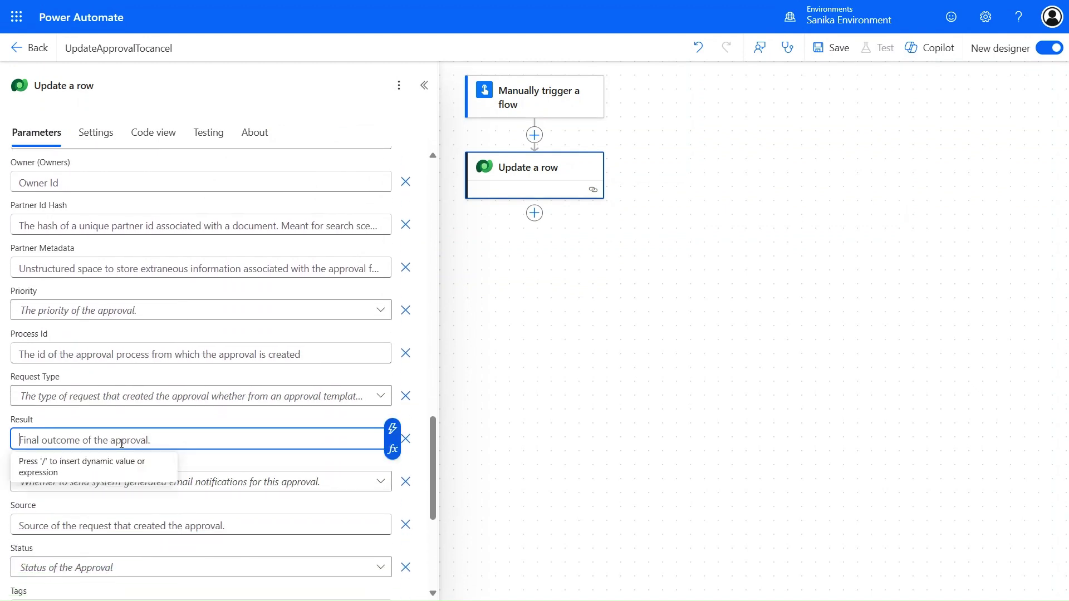
{"action": "type", "text": "Ca"}
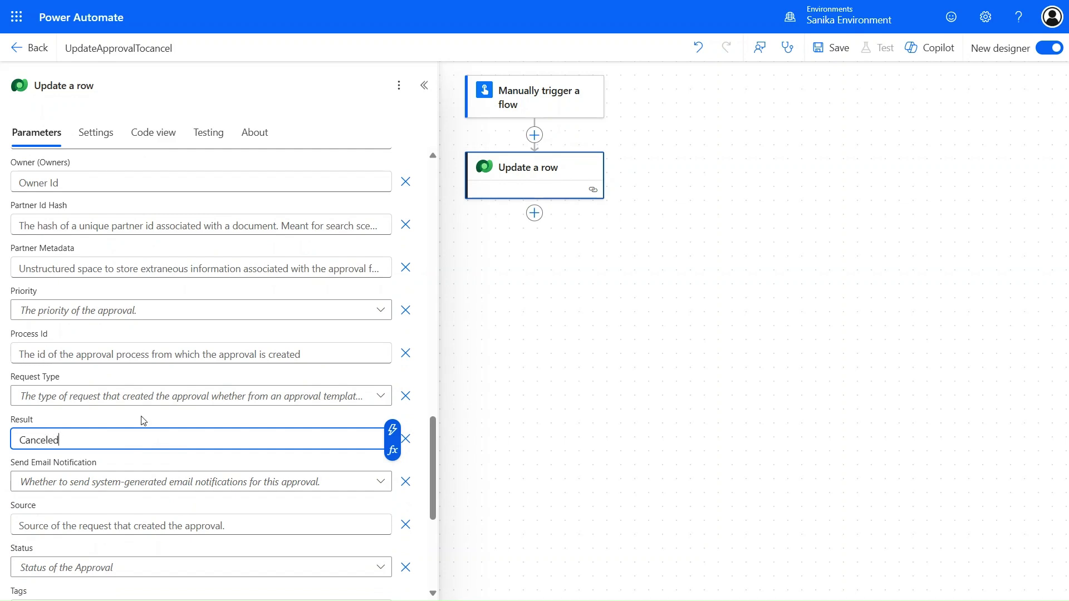
{"action": "type", "text": "nceled"}
{"action": "scroll", "coordinate": [110, 474], "scroll_direction": "down", "scroll_amount": 2}
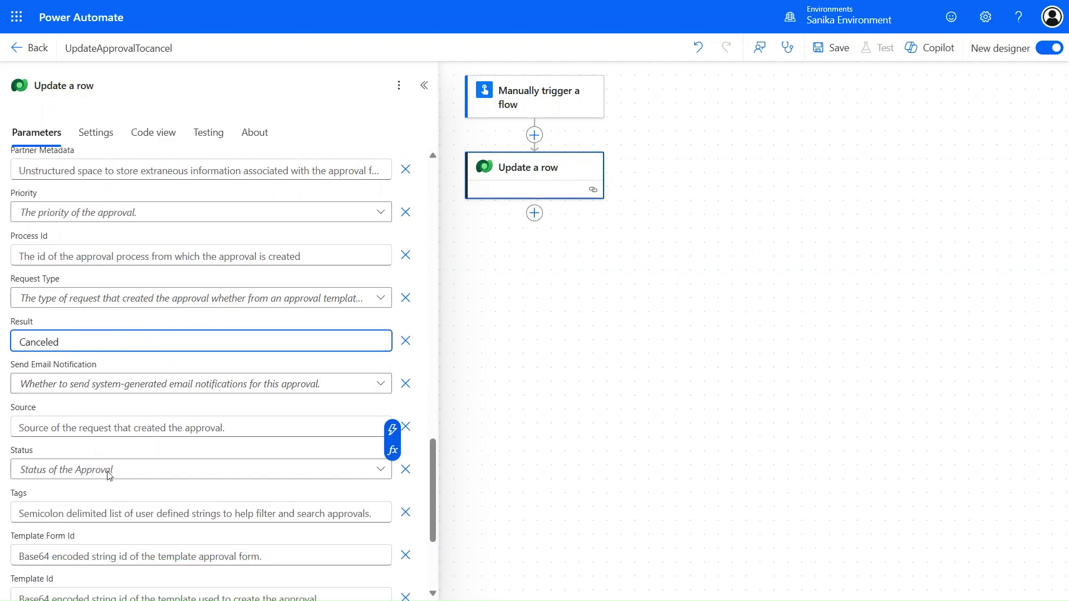
{"action": "left_click", "coordinate": [110, 474]}
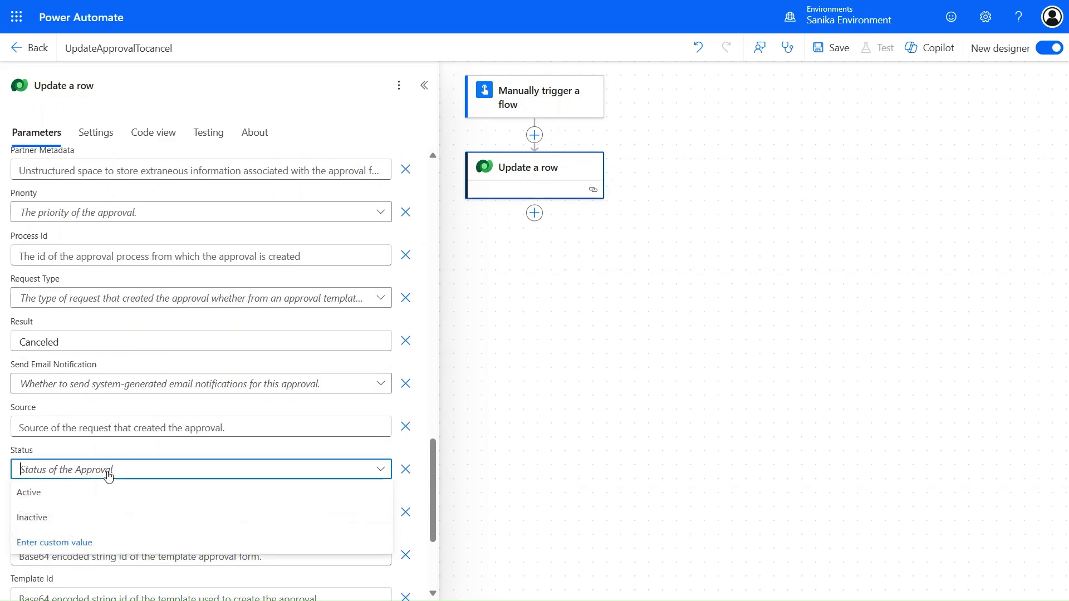
{"action": "left_click", "coordinate": [72, 519]}
{"action": "scroll", "coordinate": [201, 387], "scroll_direction": "up", "scroll_amount": 8}
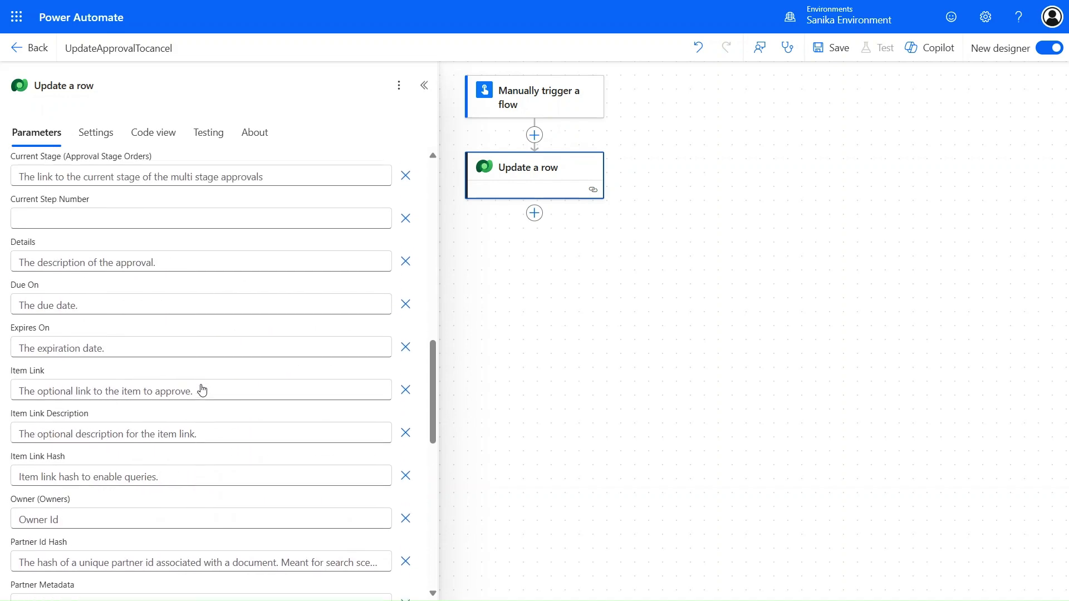
{"action": "scroll", "coordinate": [202, 389], "scroll_direction": "up", "scroll_amount": 7}
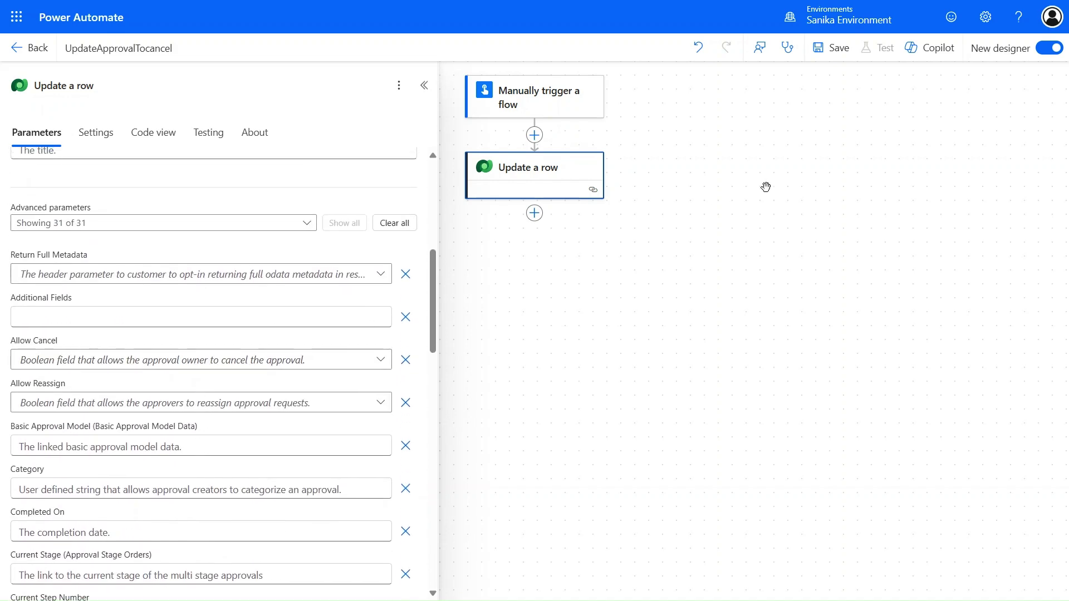
Save UpdateApprovalTocancel and start a manual test, focusing the Run flow Input box.
{"action": "left_click", "coordinate": [831, 59]}
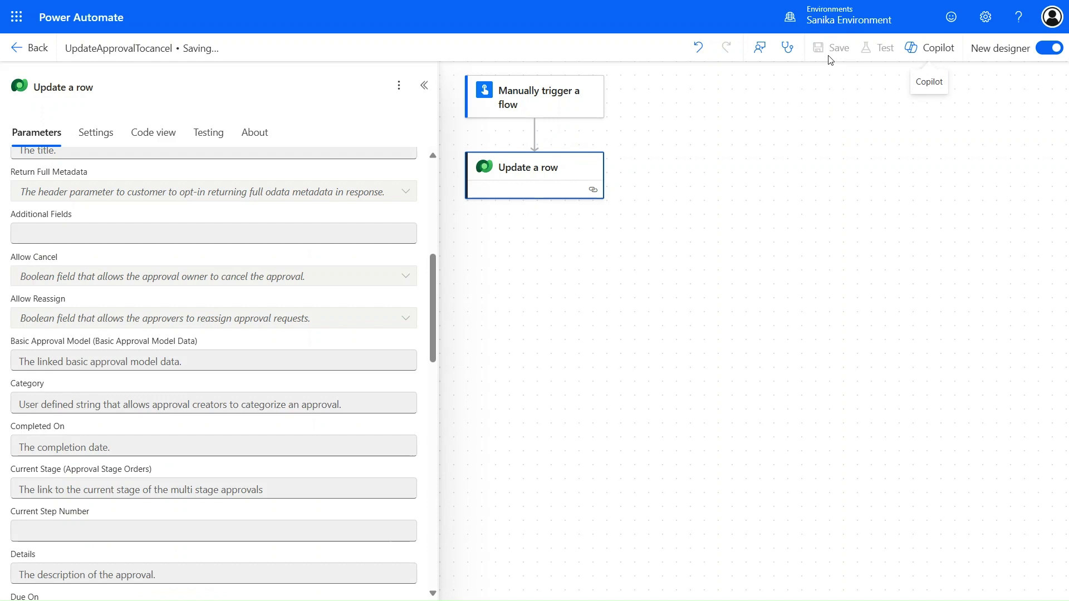
{"action": "left_click", "coordinate": [881, 47]}
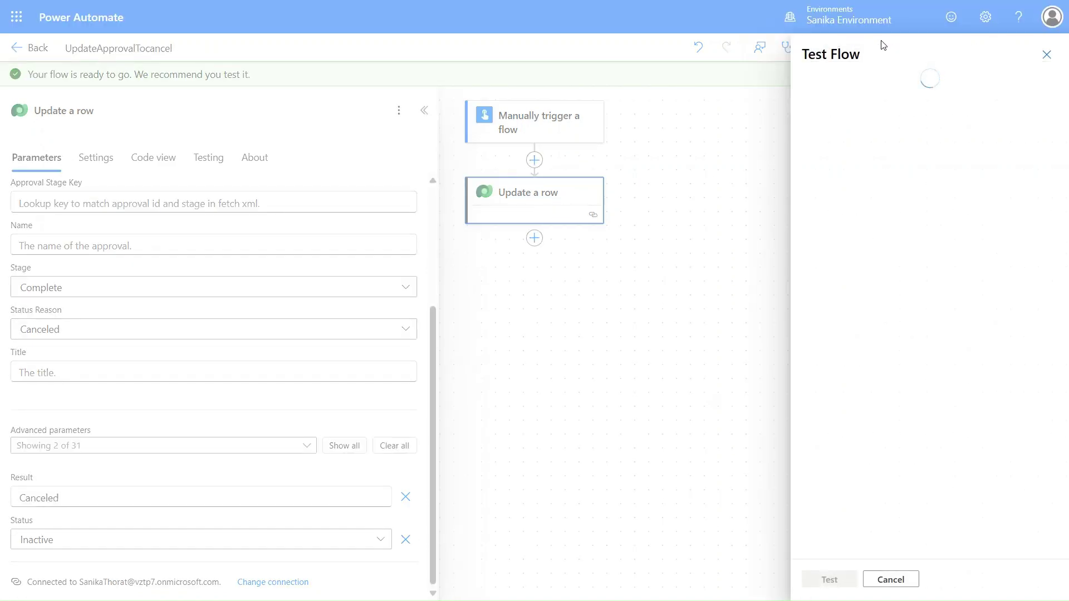
{"action": "left_click", "coordinate": [865, 97]}
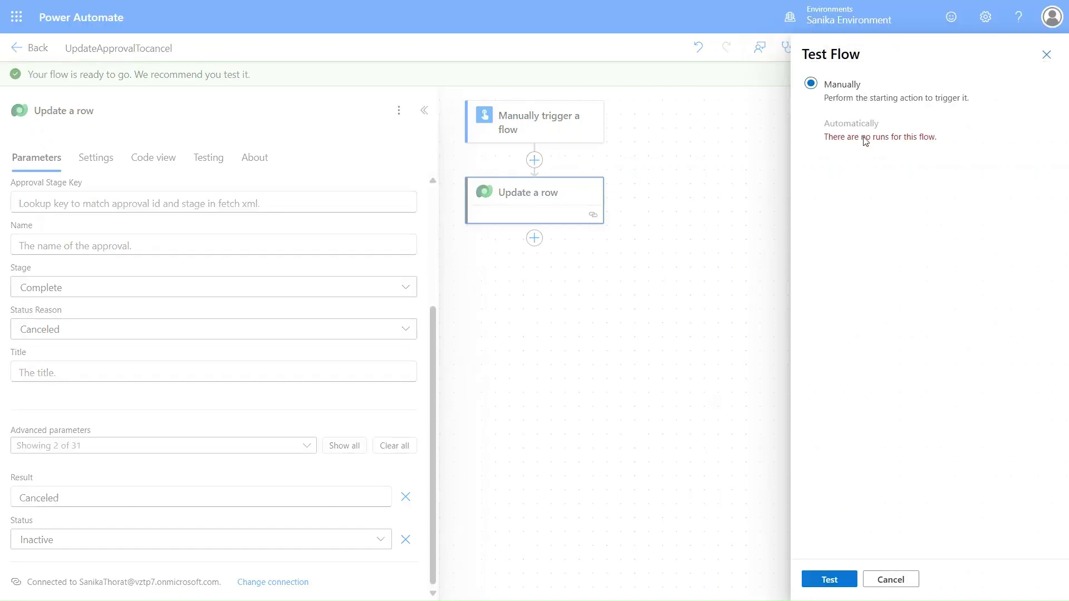
{"action": "left_click", "coordinate": [829, 582]}
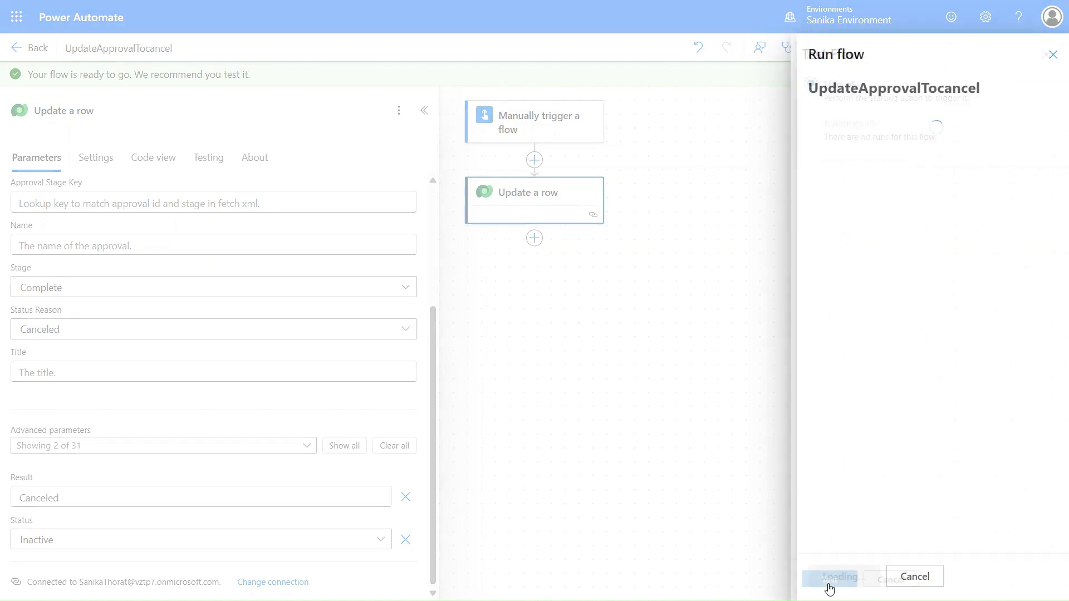
{"action": "left_click", "coordinate": [889, 190]}
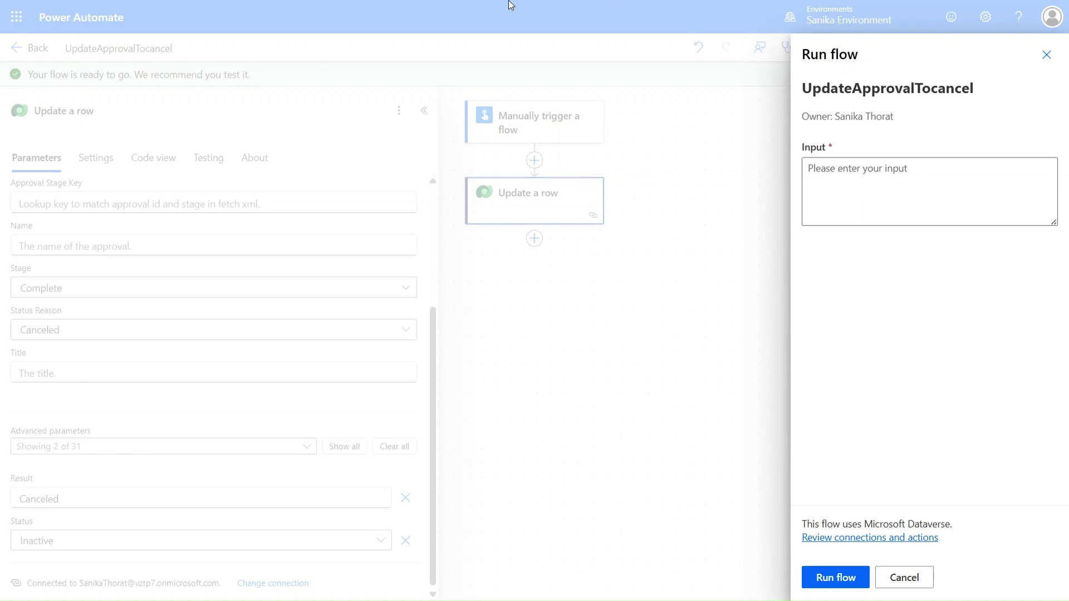
{"action": "mouse_move", "coordinate": [508, 4]}
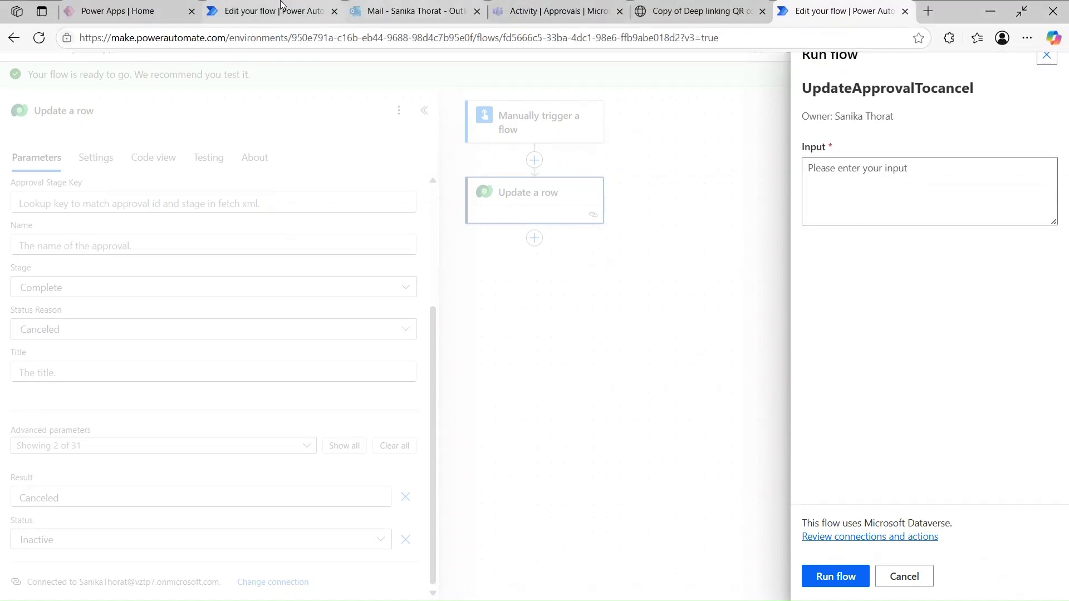
Paste the Approval1 approval ID into Input, run the flow, and close the run panel.
{"action": "left_click", "coordinate": [264, 7]}
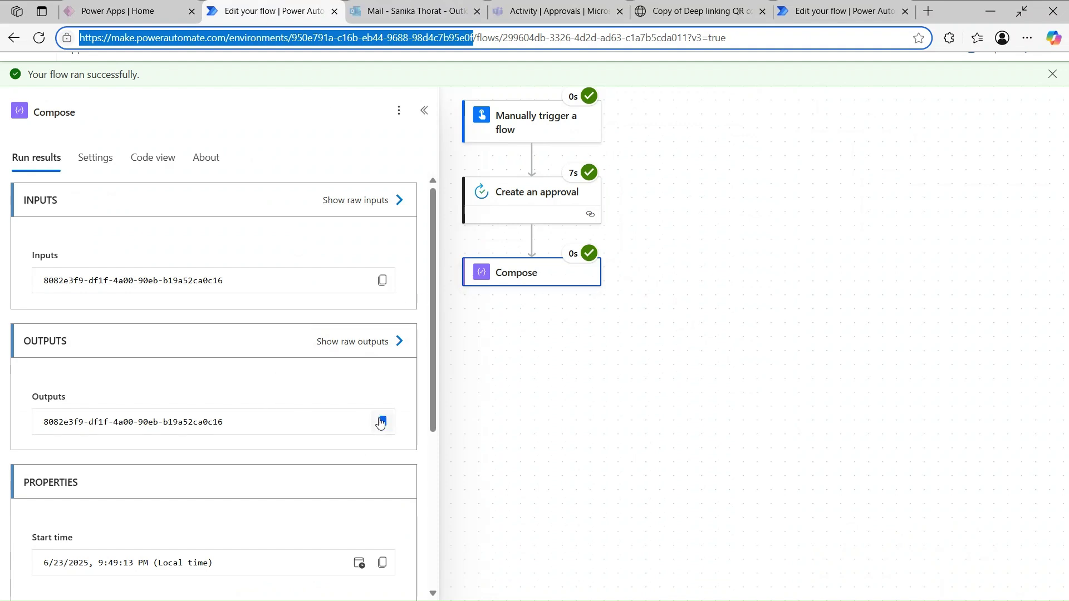
{"action": "mouse_move", "coordinate": [657, 4]}
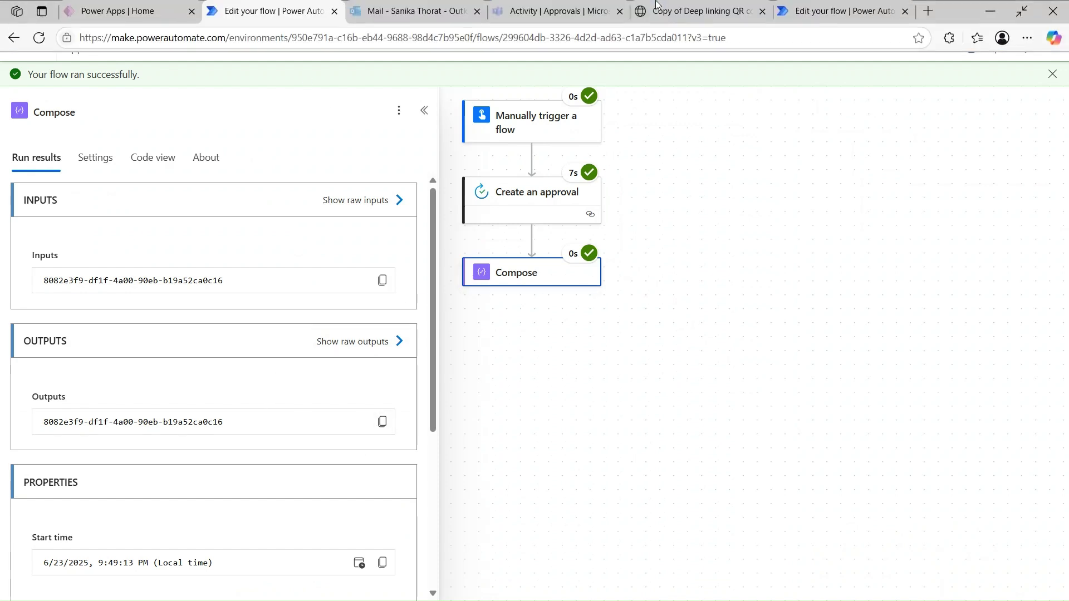
{"action": "left_click", "coordinate": [809, 16]}
{"action": "left_click", "coordinate": [878, 183]}
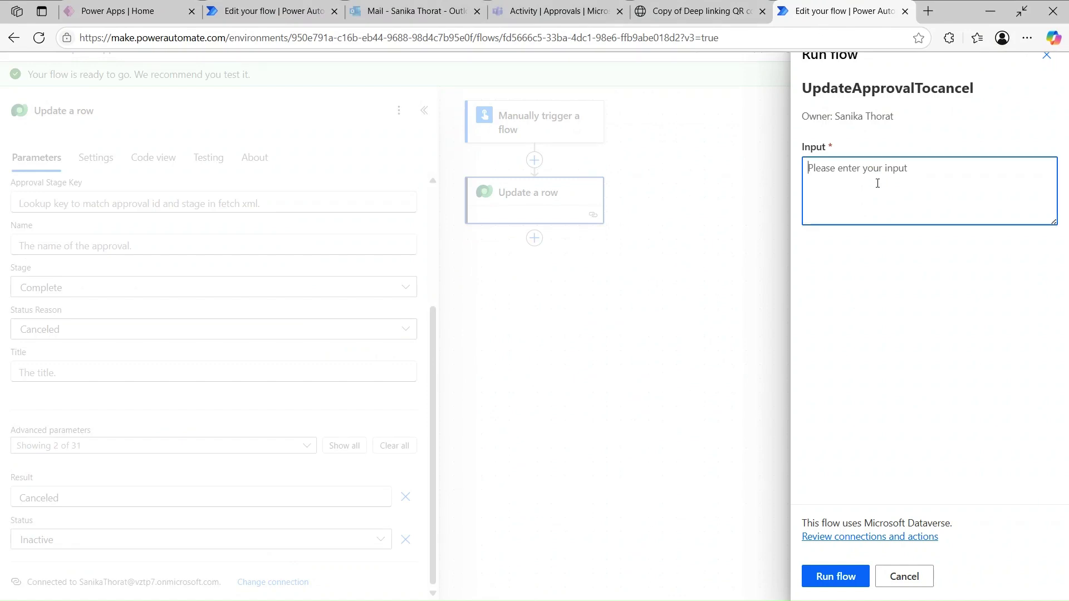
{"action": "type", "text": "8082e3f9-df1f-4a00-90eb-b19a52ca0c16"}
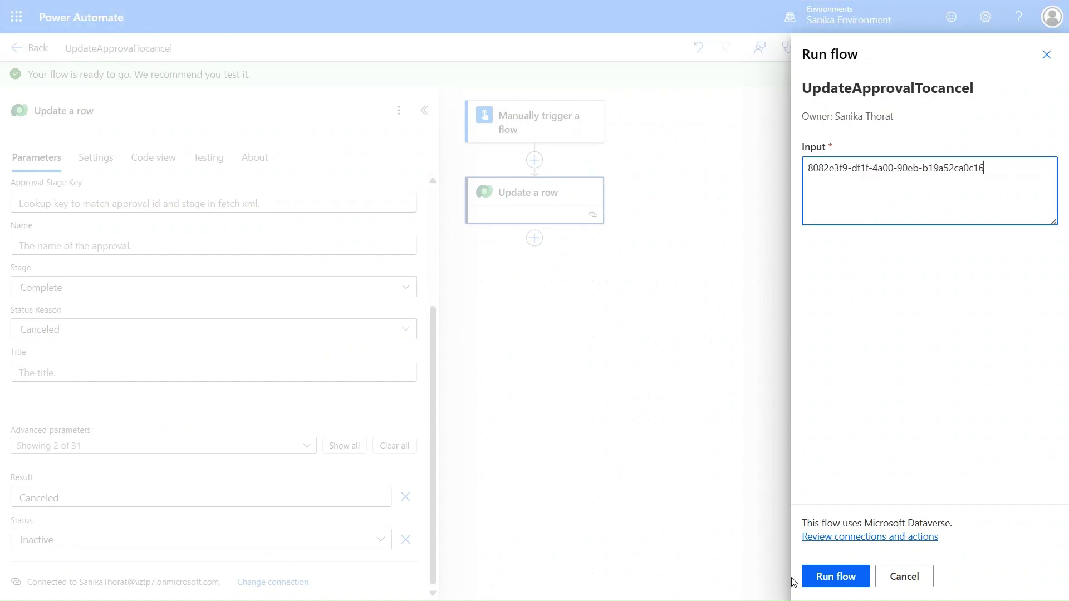
{"action": "left_click", "coordinate": [829, 581]}
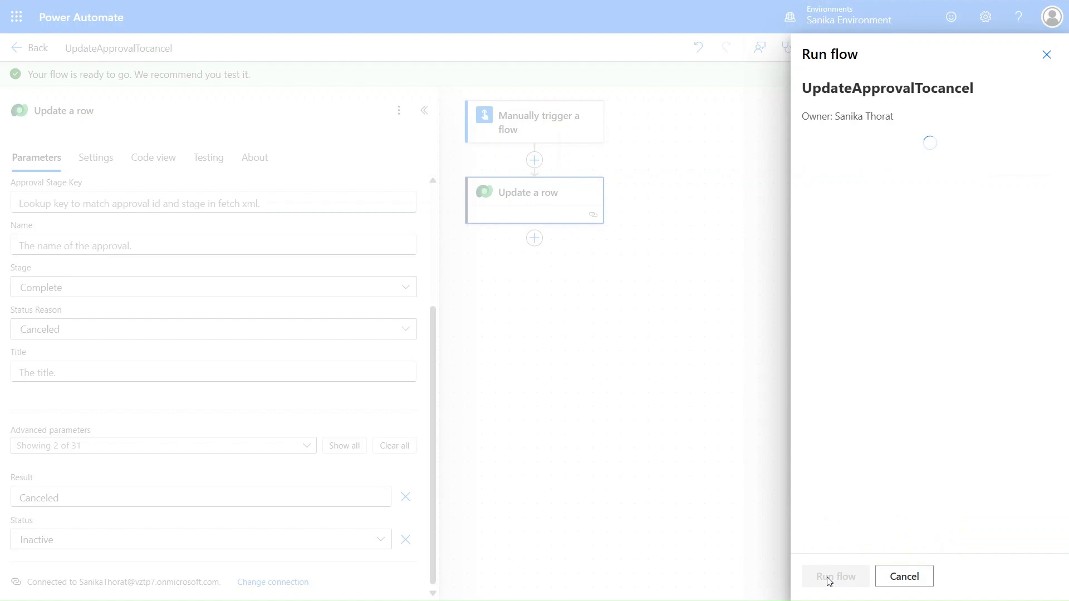
{"action": "left_click", "coordinate": [828, 579]}
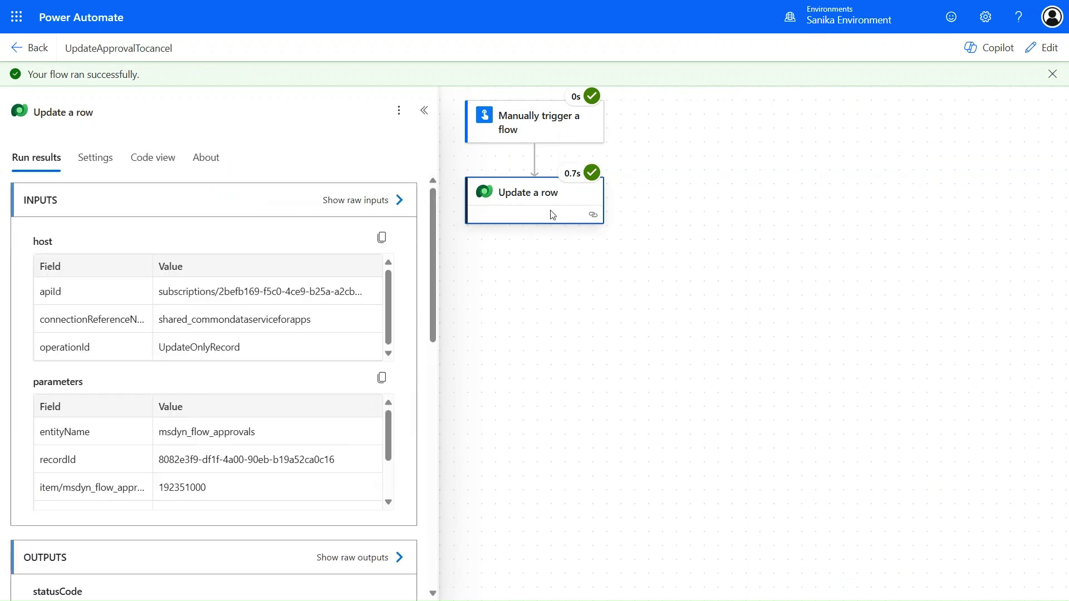
{"action": "mouse_move", "coordinate": [468, 3]}
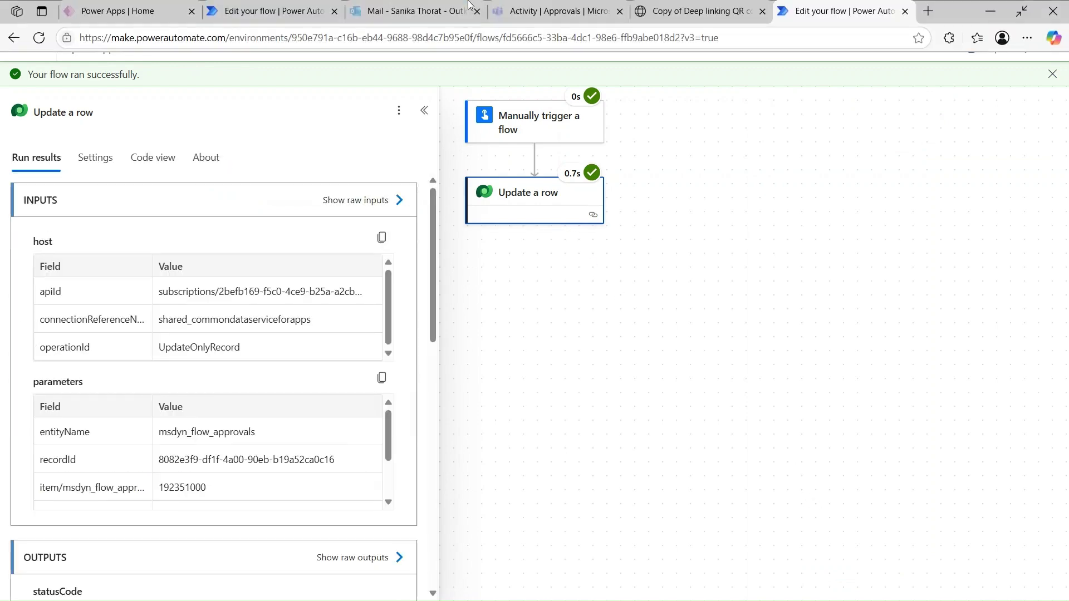
{"action": "left_click", "coordinate": [432, 11]}
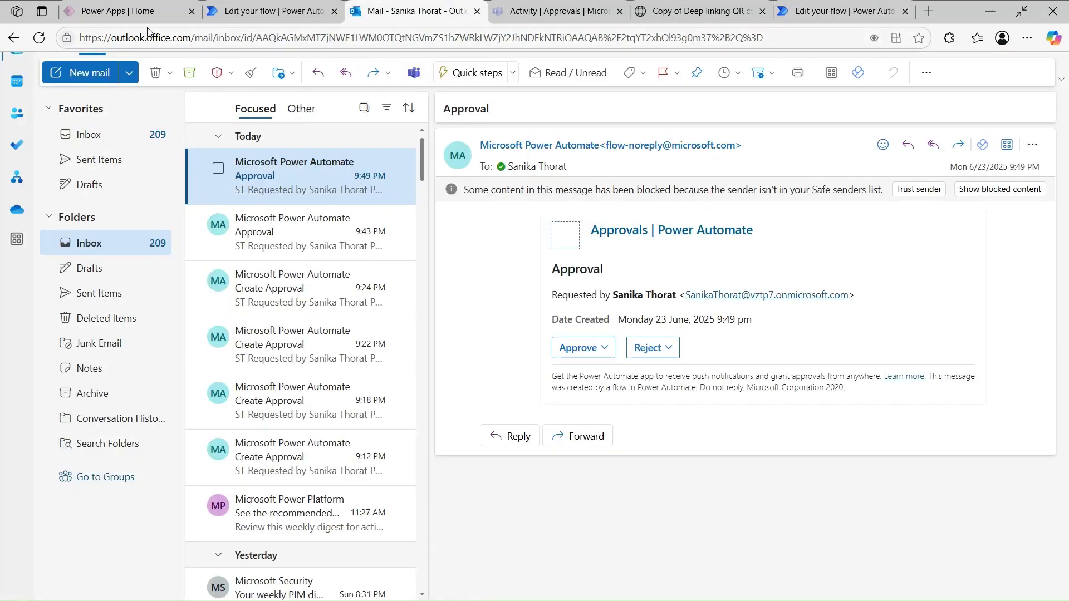
{"action": "left_click", "coordinate": [48, 46]}
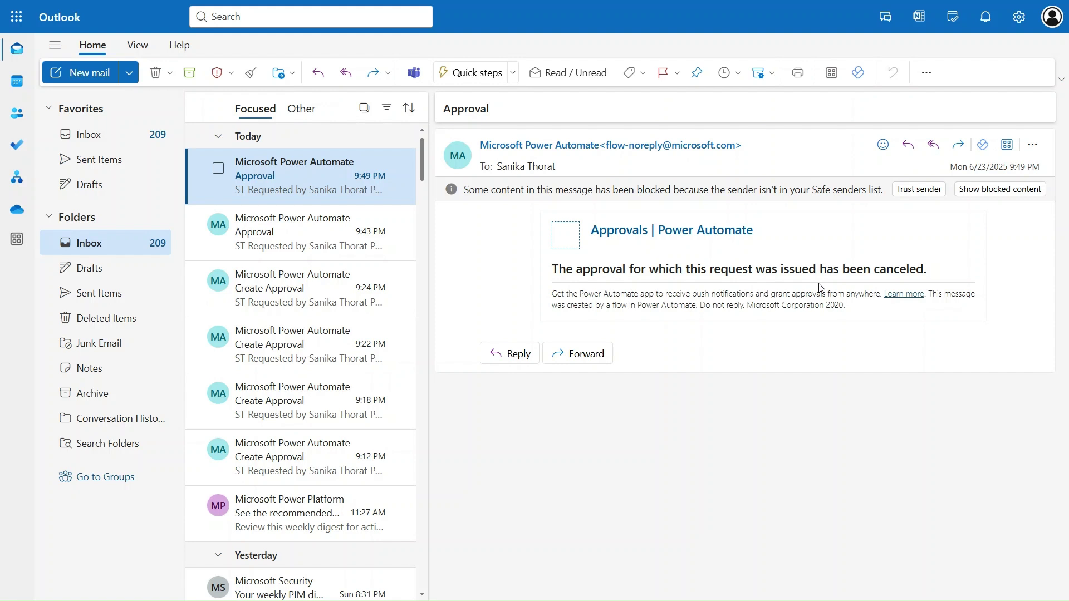
{"action": "mouse_move", "coordinate": [682, 3]}
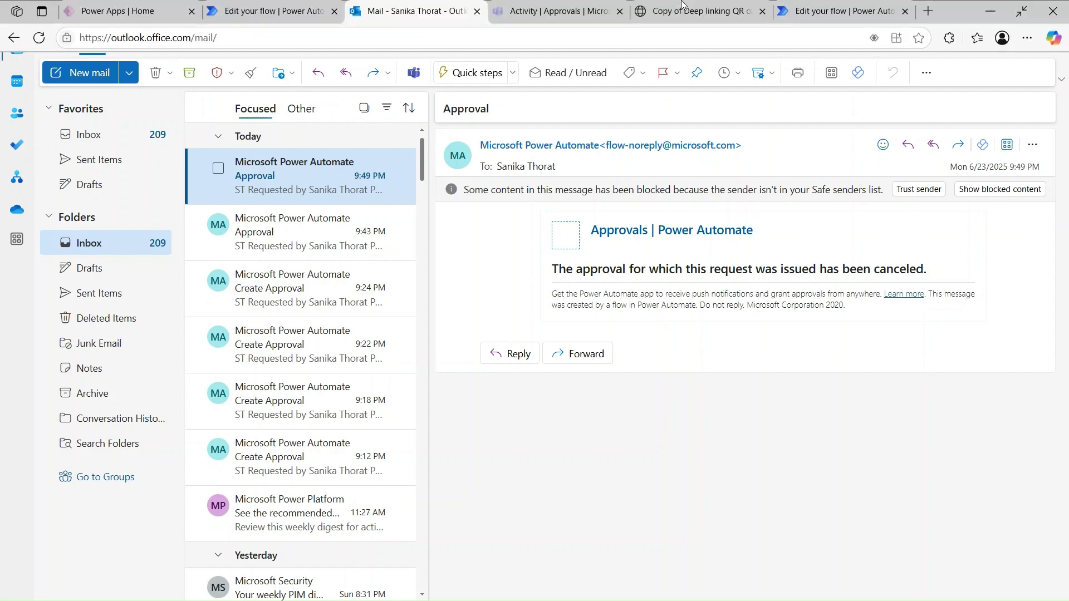
{"action": "left_click", "coordinate": [843, 10]}
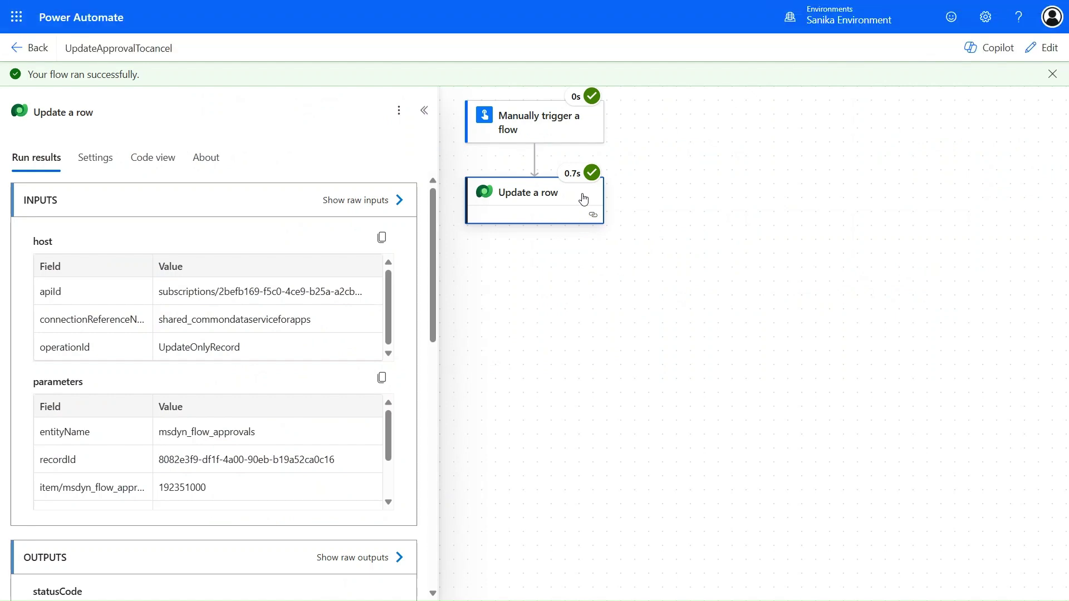
Run the Approval1 flow again as a manual test to create a new approval.
{"action": "mouse_move", "coordinate": [445, 2]}
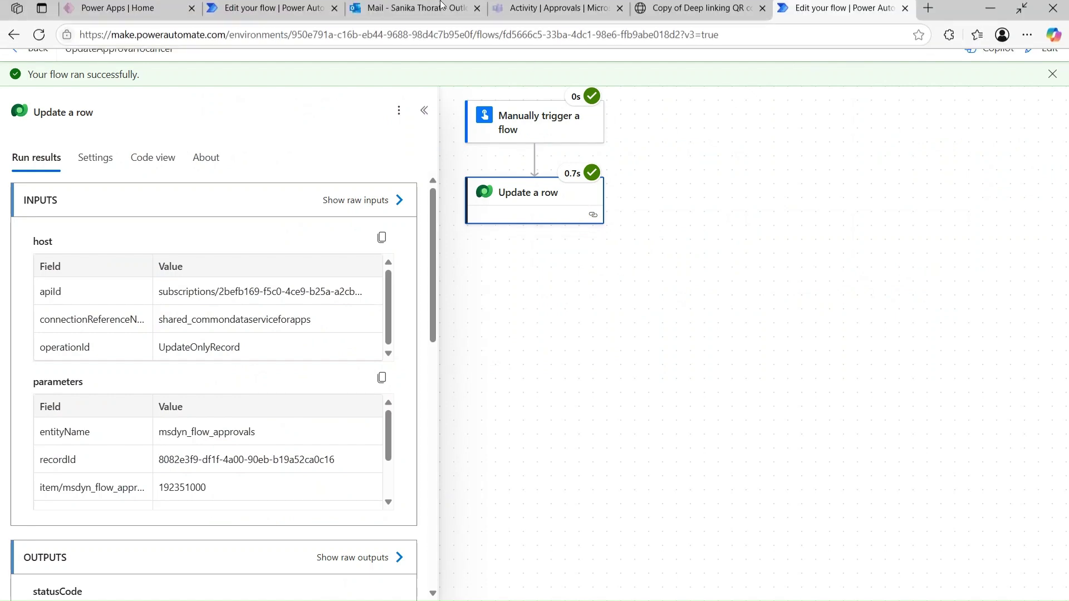
{"action": "left_click", "coordinate": [263, 7]}
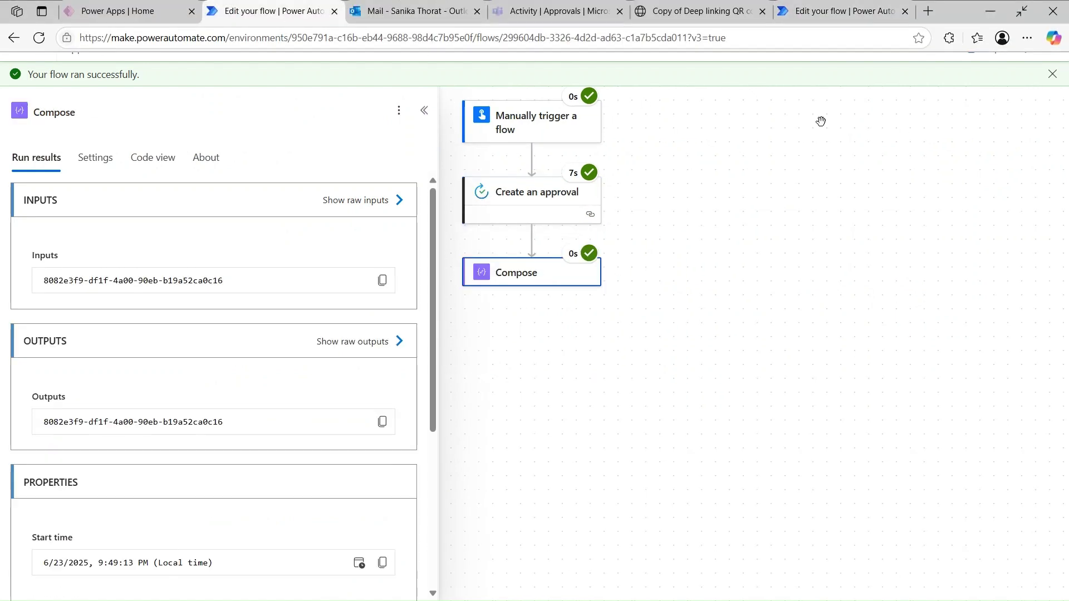
{"action": "left_click", "coordinate": [1053, 75]}
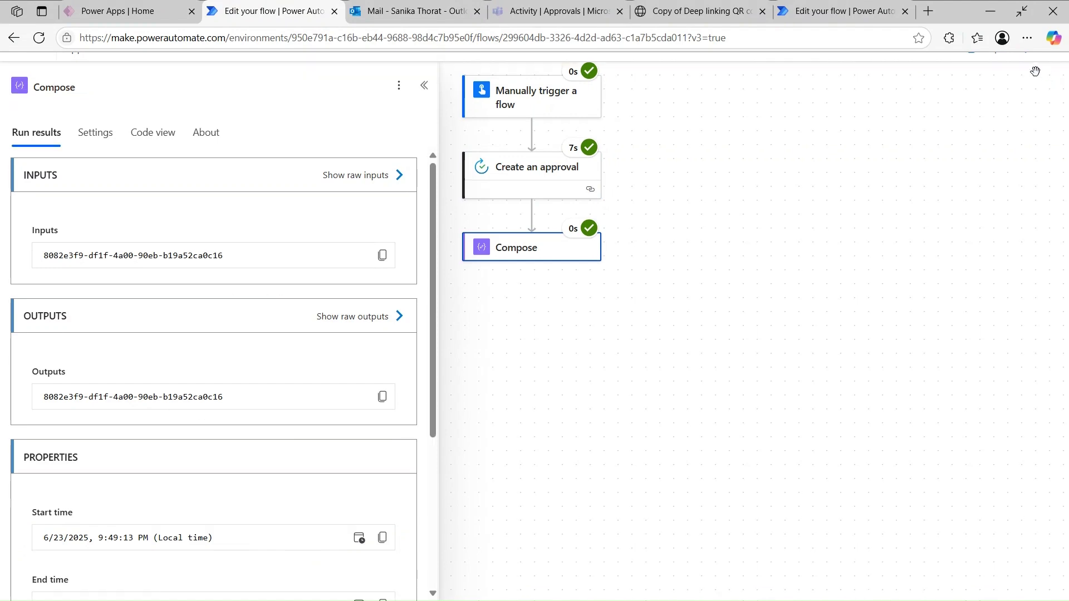
{"action": "left_click", "coordinate": [1026, 17]}
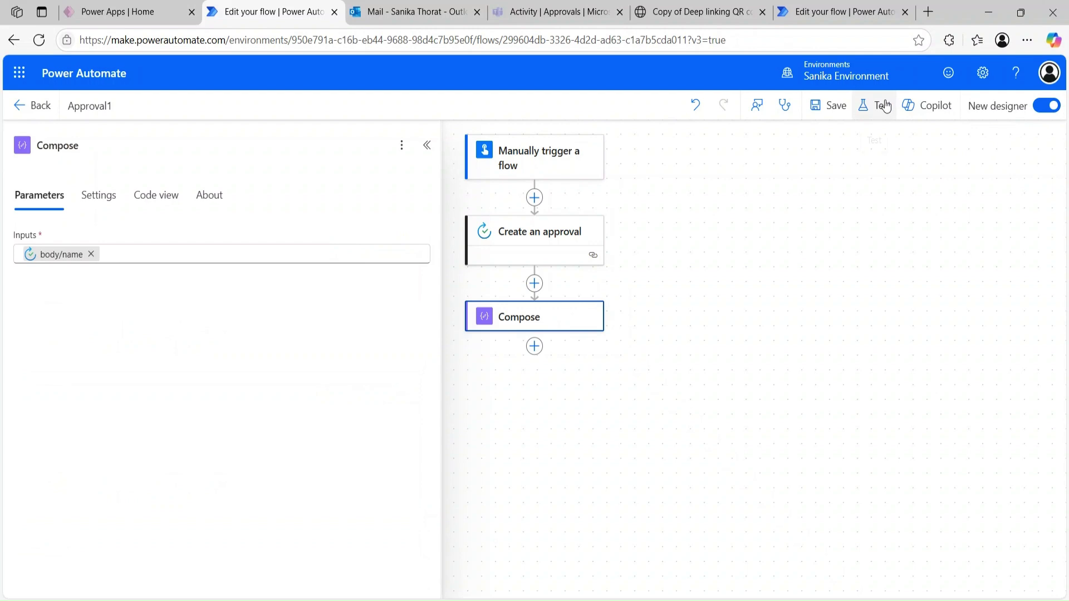
{"action": "left_click", "coordinate": [880, 105]}
{"action": "left_click", "coordinate": [865, 147]}
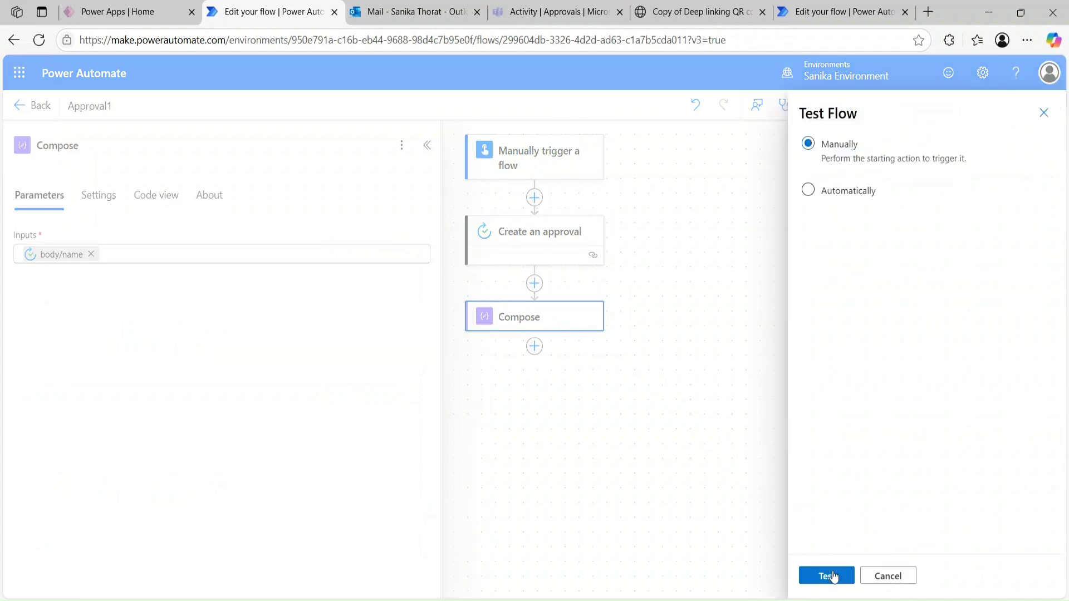
{"action": "left_click", "coordinate": [827, 576]}
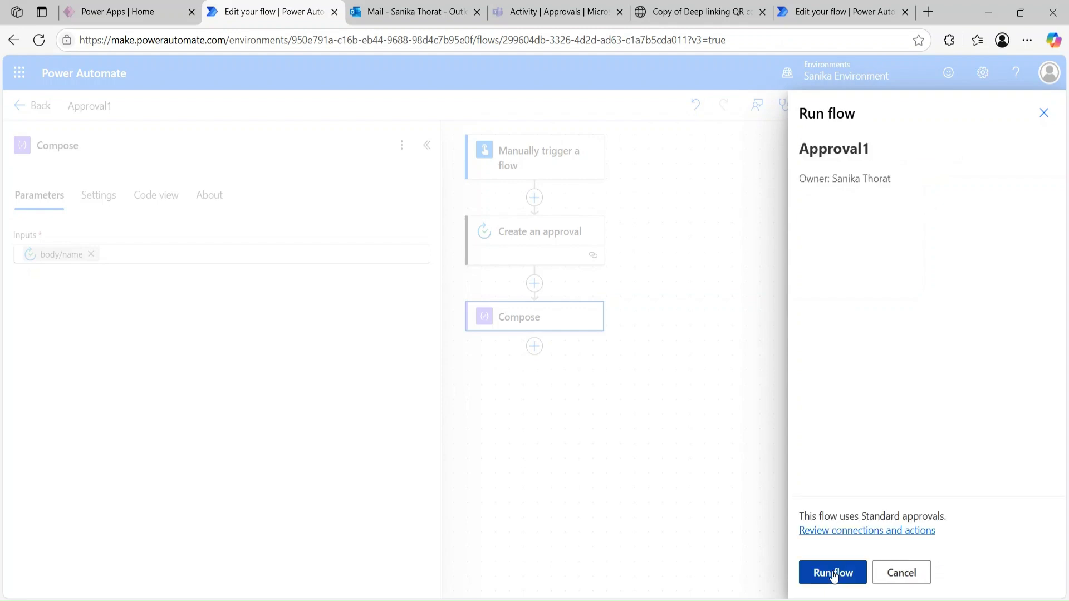
{"action": "left_click", "coordinate": [833, 573]}
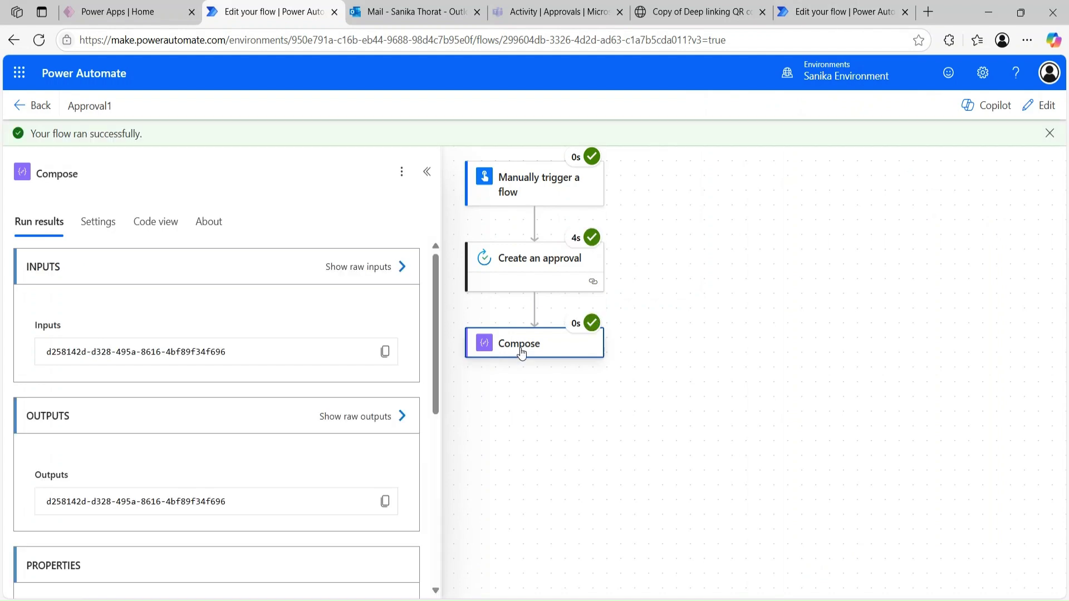
Copy the new approval ID from the Compose output and reopen UpdateApprovalTocancel for editing.
{"action": "left_click", "coordinate": [384, 502]}
{"action": "left_click", "coordinate": [877, 9]}
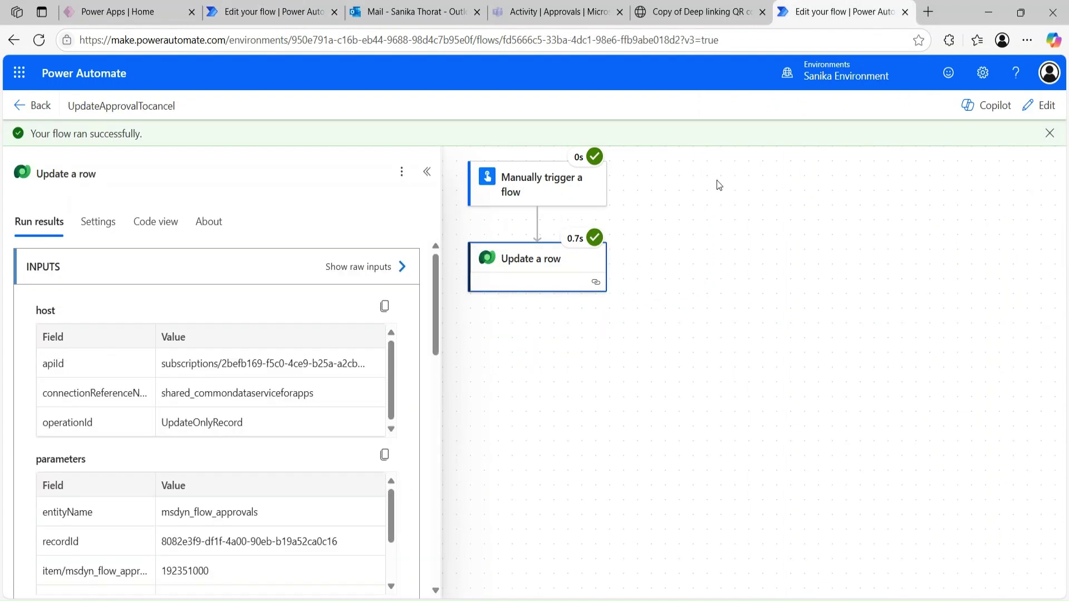
{"action": "left_click", "coordinate": [1050, 107]}
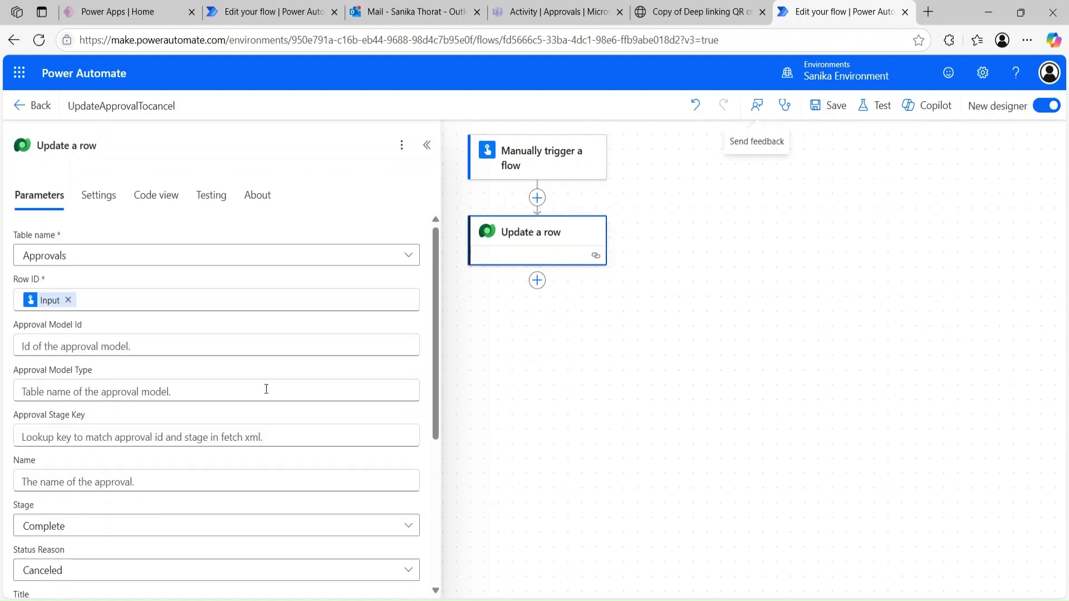
In Update a row, keep Stage at Complete and set Status Reason to Expired.
{"action": "scroll", "coordinate": [248, 395], "scroll_direction": "down", "scroll_amount": 3}
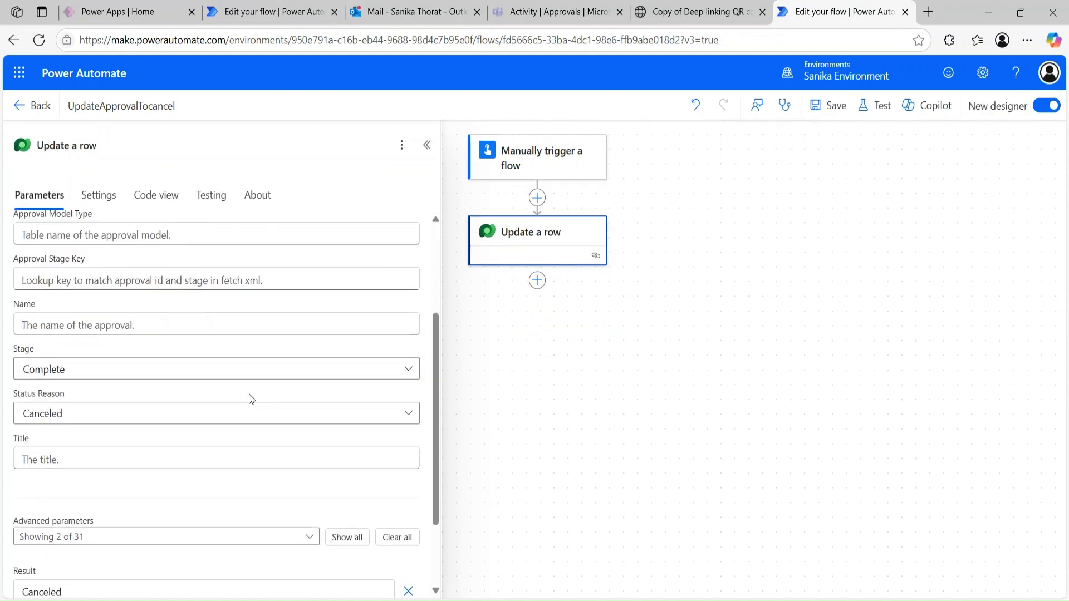
{"action": "left_click", "coordinate": [189, 374]}
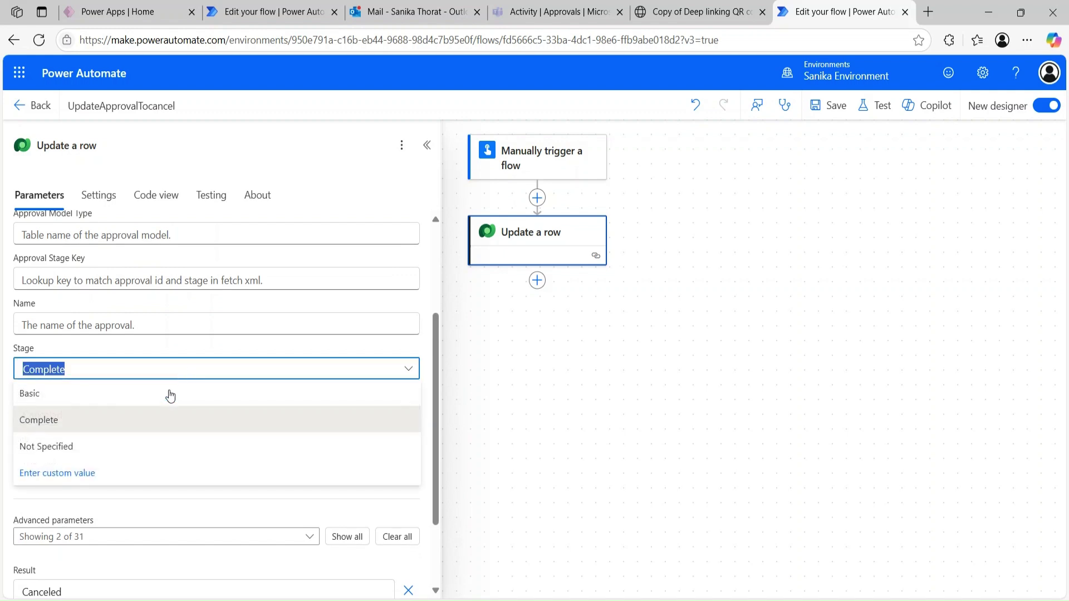
{"action": "left_click", "coordinate": [172, 348]}
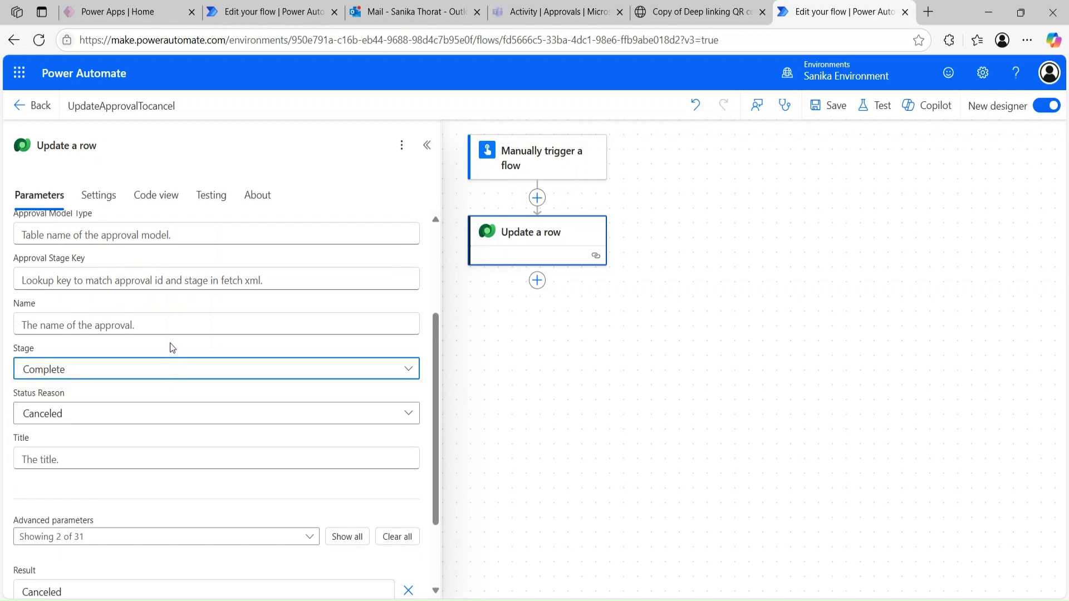
{"action": "scroll", "coordinate": [170, 347], "scroll_direction": "down", "scroll_amount": 1}
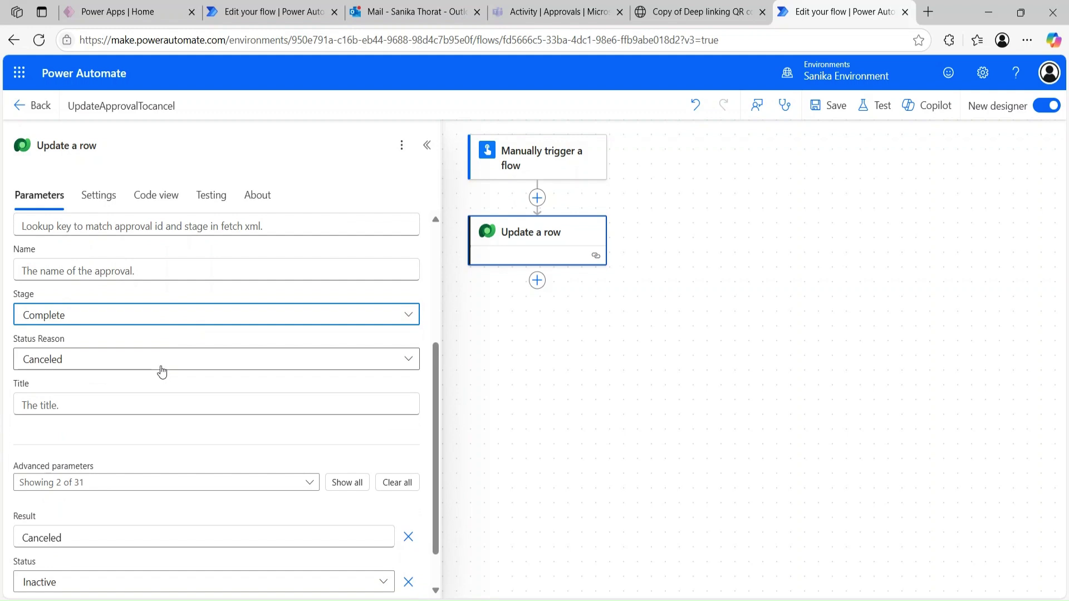
{"action": "left_click", "coordinate": [162, 370]}
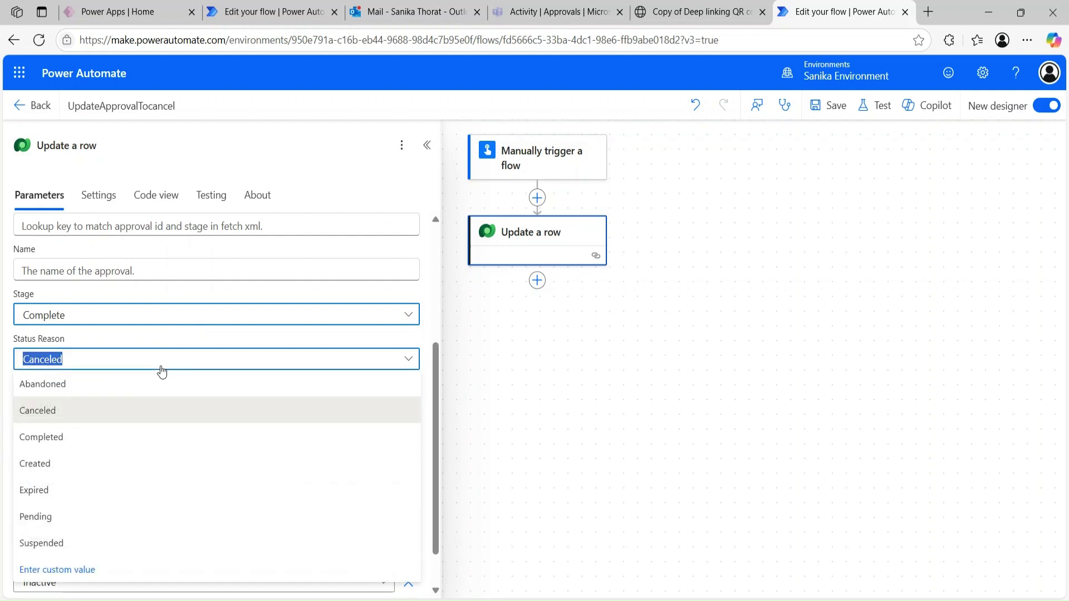
{"action": "left_click", "coordinate": [78, 496]}
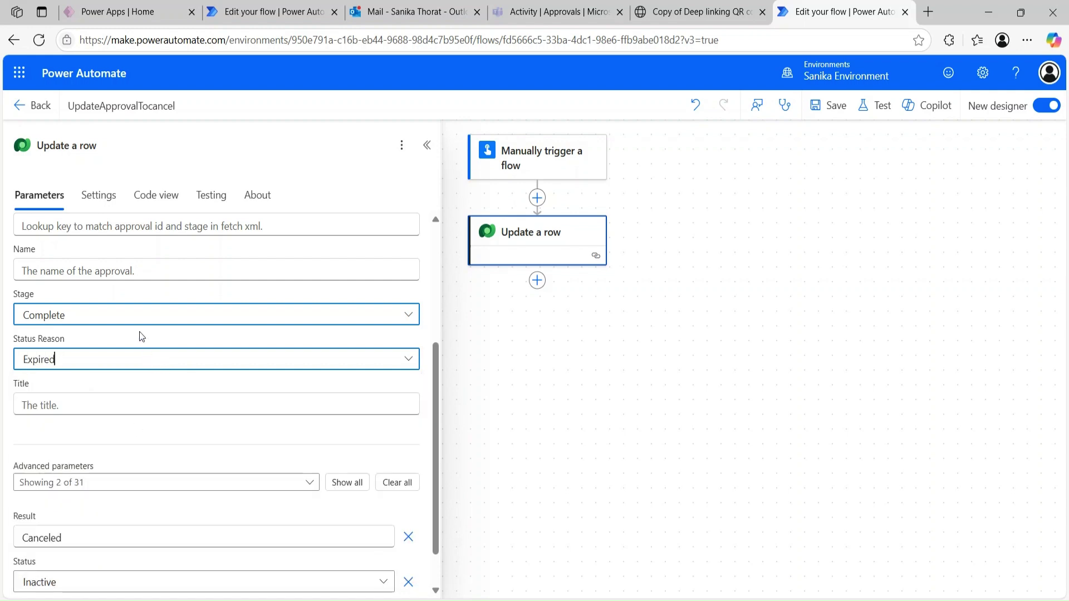
Replace the Result value Canceled with Expired and save the flow.
{"action": "scroll", "coordinate": [140, 335], "scroll_direction": "down", "scroll_amount": 1}
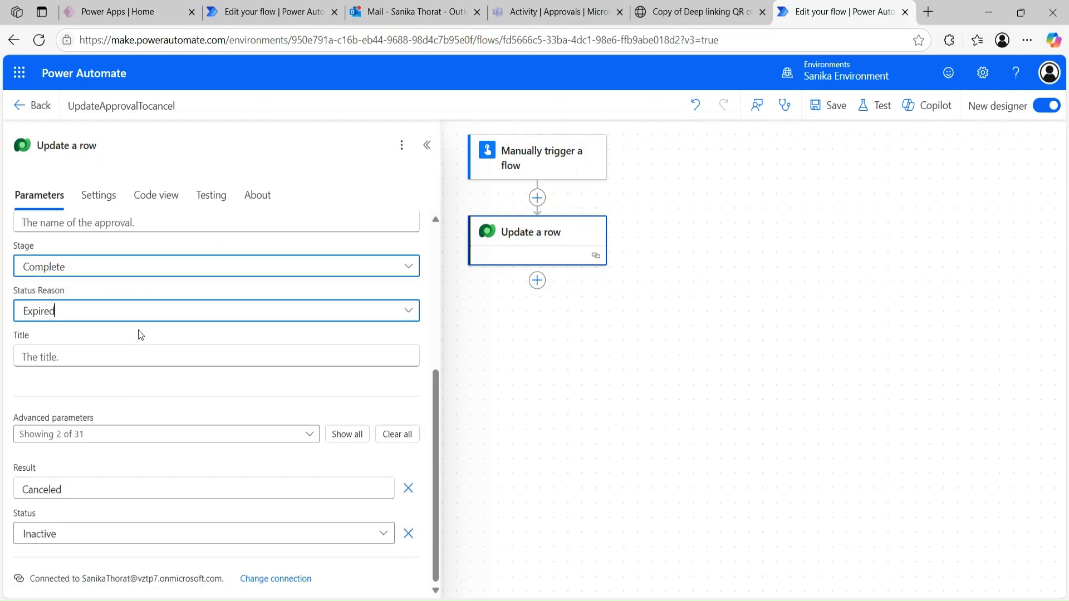
{"action": "left_click", "coordinate": [212, 494]}
{"action": "key", "text": "ctrl+a"}
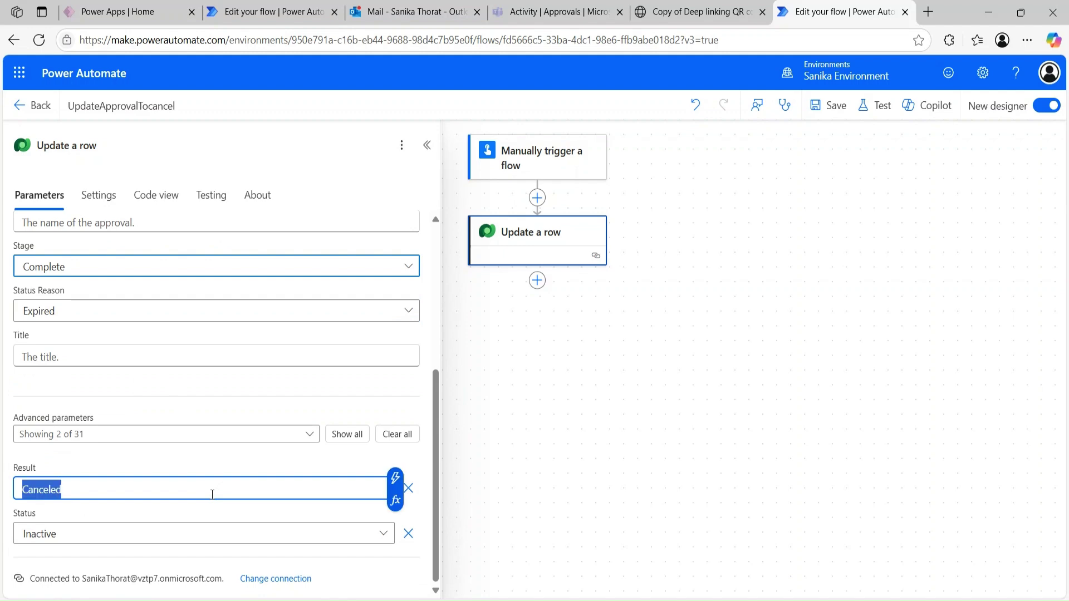
{"action": "type", "text": "Exp"}
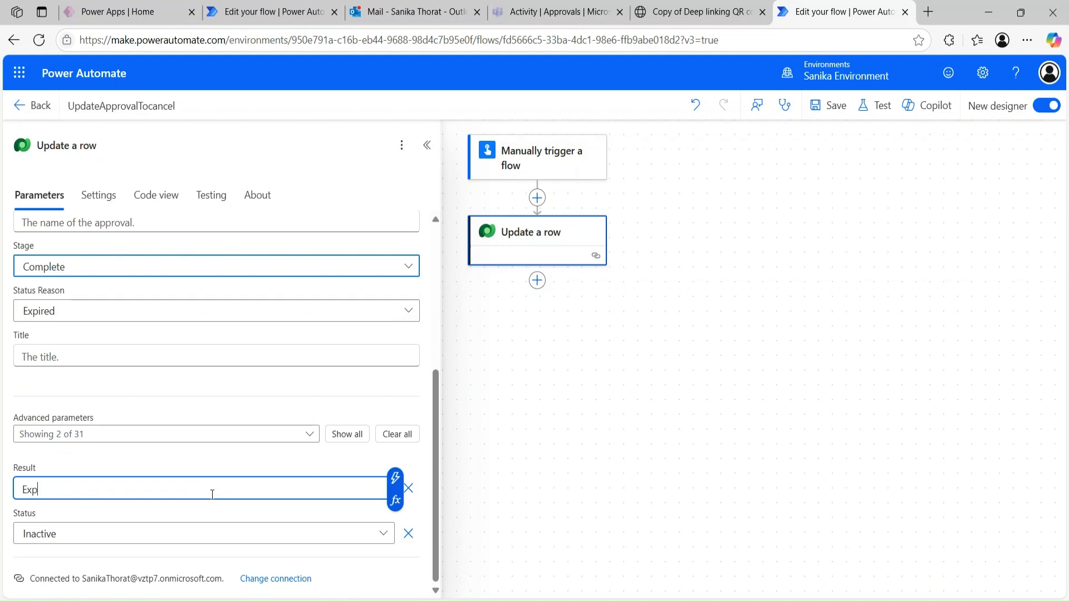
{"action": "type", "text": "ired"}
{"action": "left_click", "coordinate": [835, 105]}
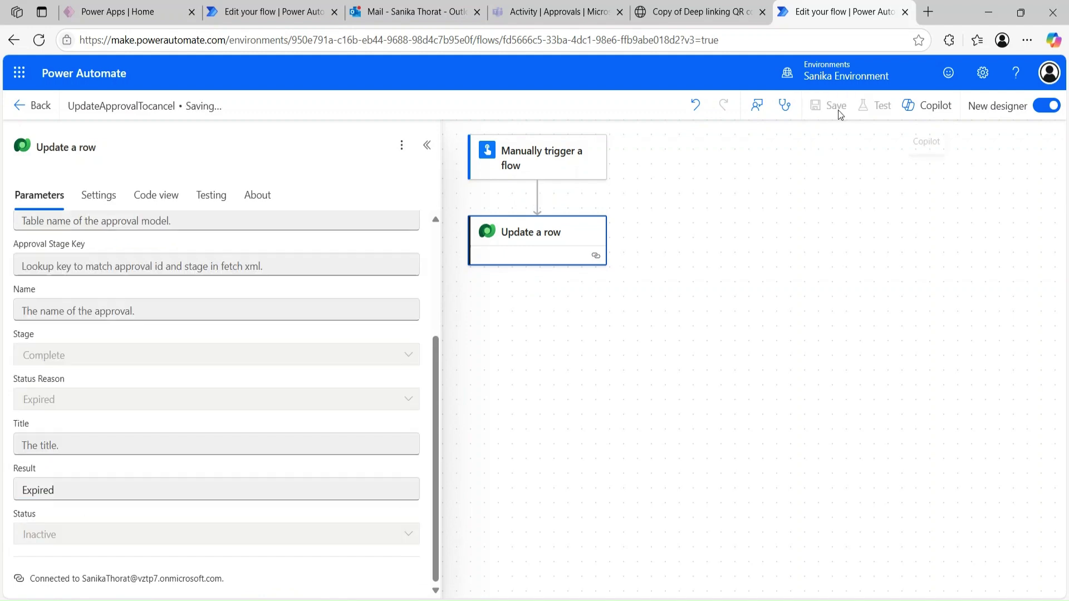
Check the 9:57 PM Approval email in Outlook, then start a manual test of UpdateApprovalTocancel.
{"action": "left_click", "coordinate": [417, 5]}
{"action": "left_click", "coordinate": [284, 251]}
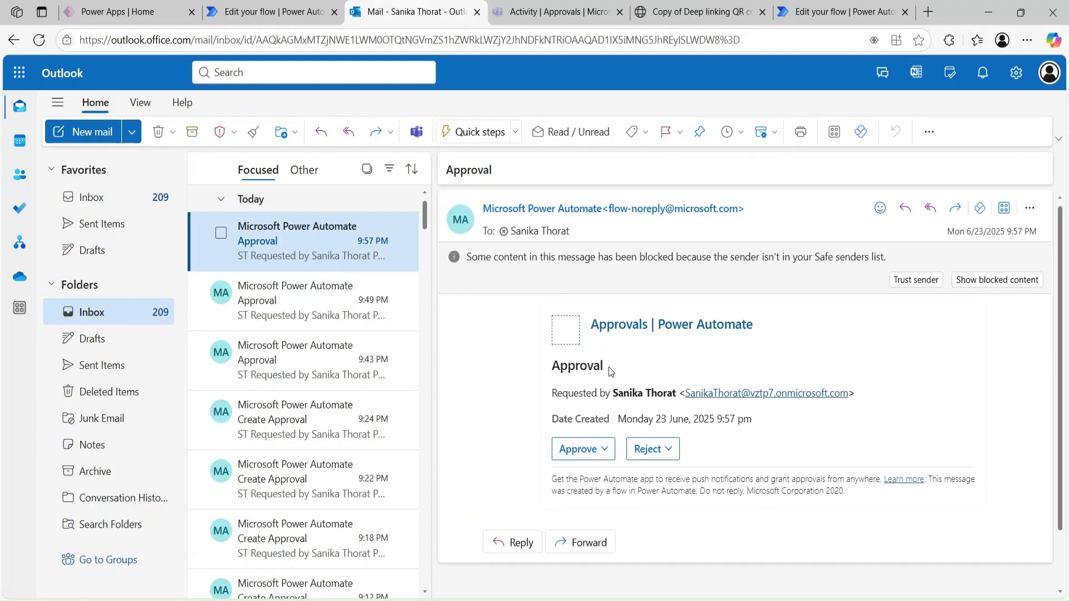
{"action": "left_click", "coordinate": [845, 6]}
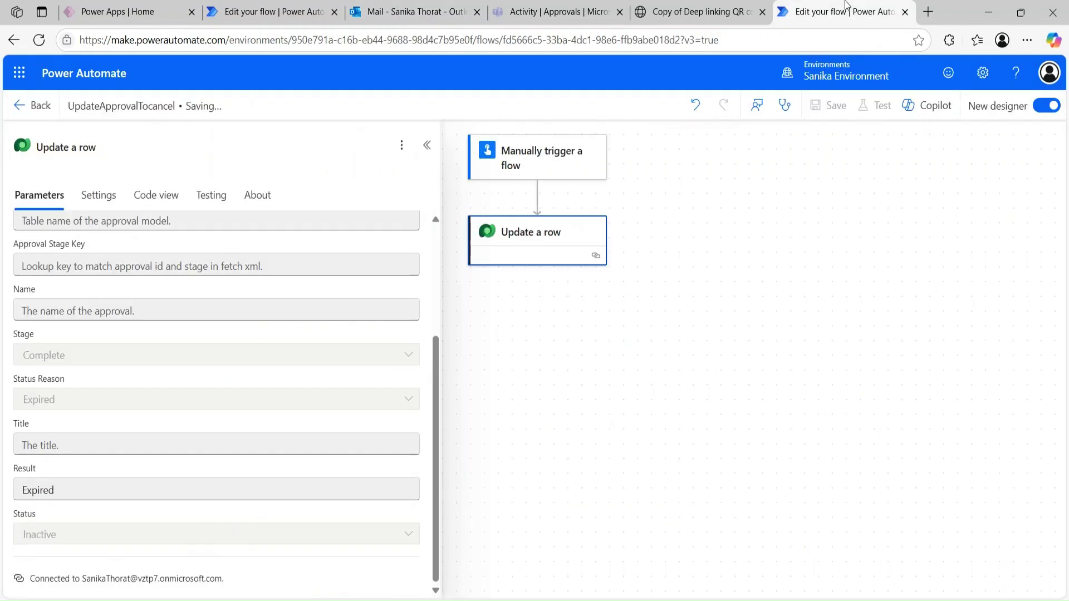
{"action": "left_click", "coordinate": [860, 108]}
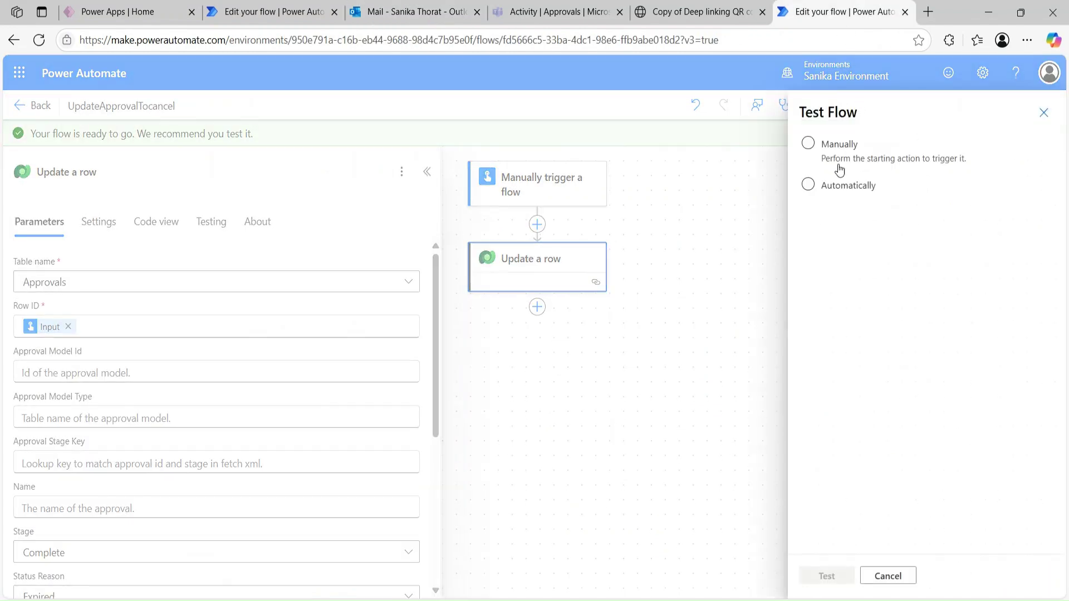
{"action": "left_click", "coordinate": [832, 158]}
{"action": "left_click", "coordinate": [824, 579]}
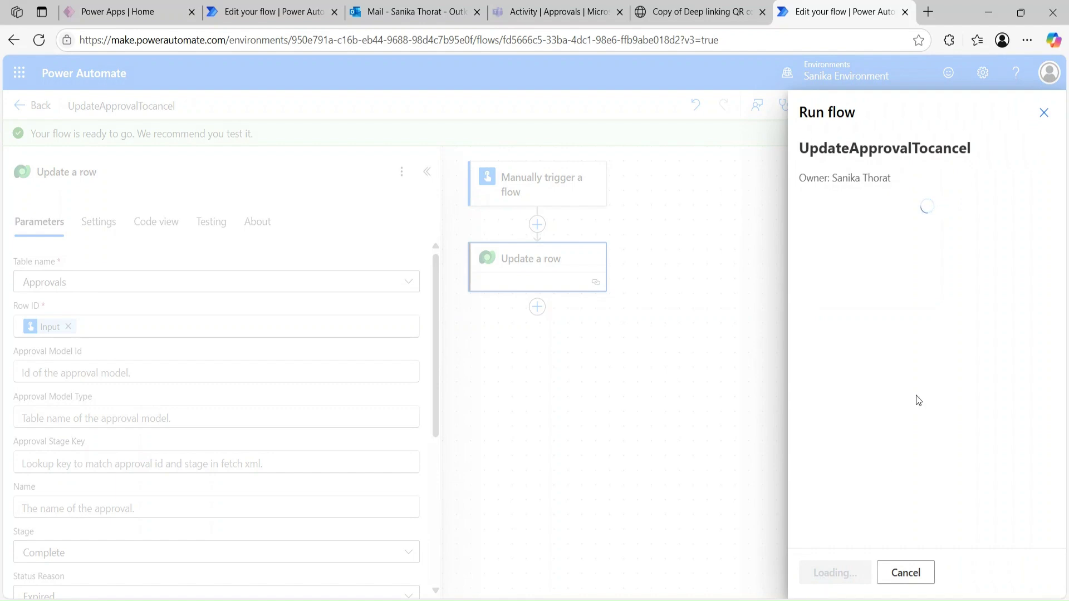
Run the test with the copied approval ID as input, then return to the Outlook email.
{"action": "left_click", "coordinate": [872, 234]}
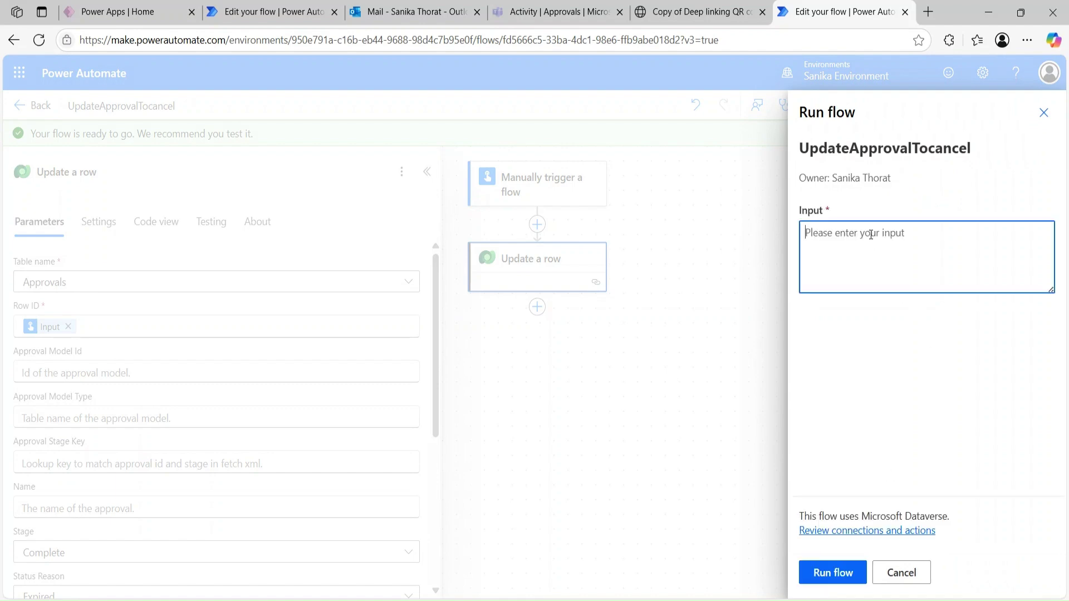
{"action": "type", "text": "d258142d-d328-495a-8616-4bf89f34f696"}
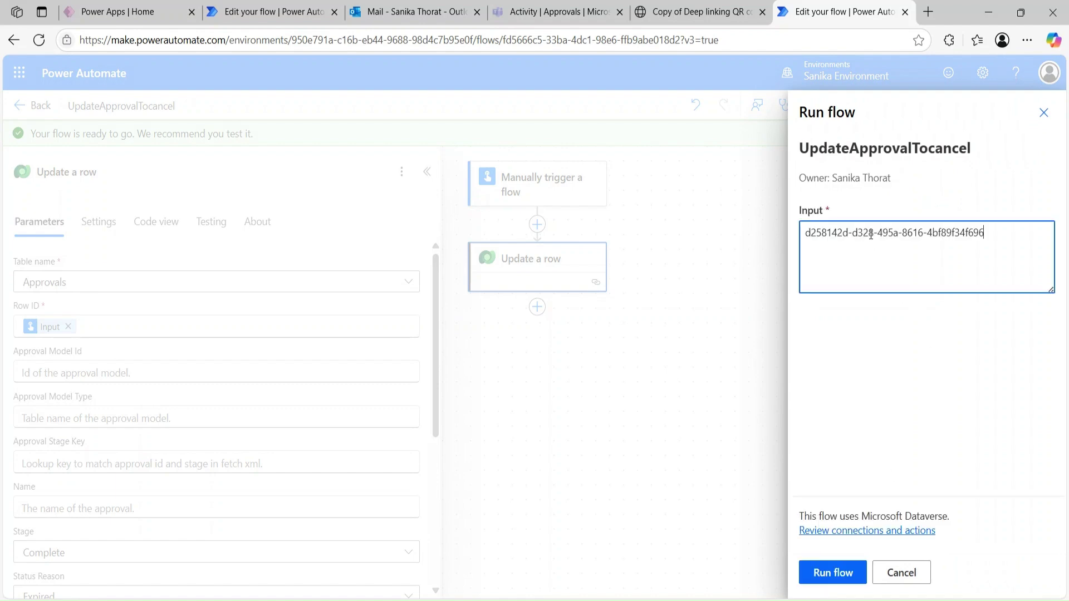
{"action": "left_click", "coordinate": [843, 571]}
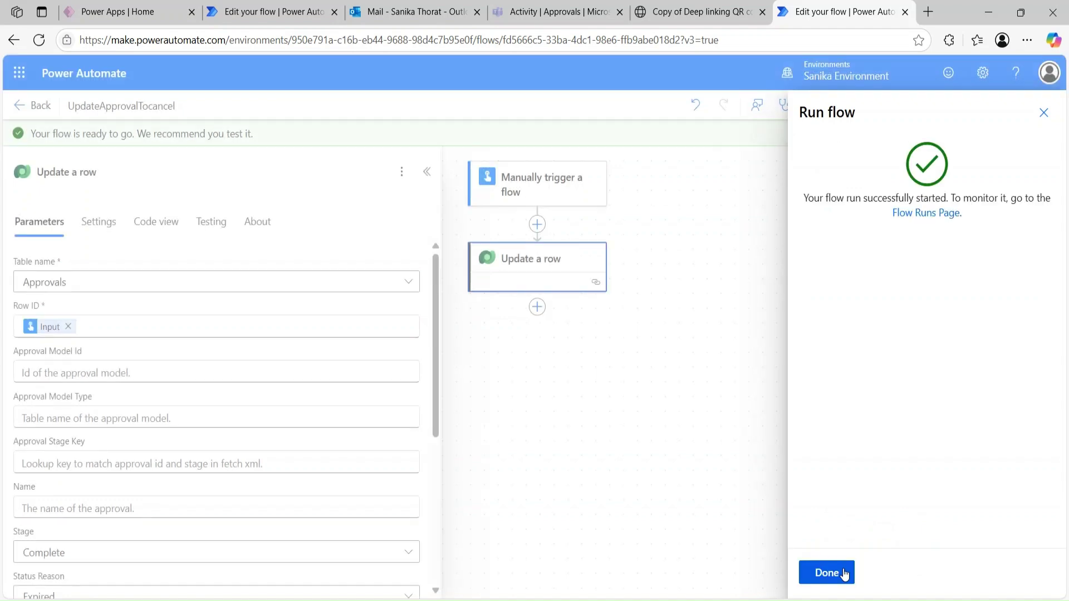
{"action": "left_click", "coordinate": [845, 574]}
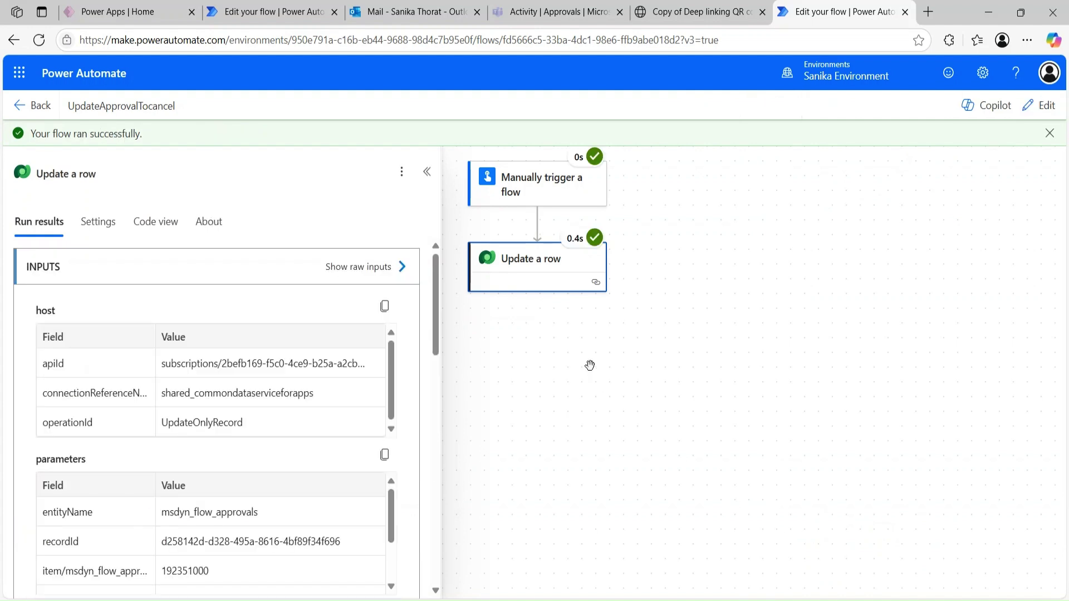
{"action": "left_click", "coordinate": [409, 17]}
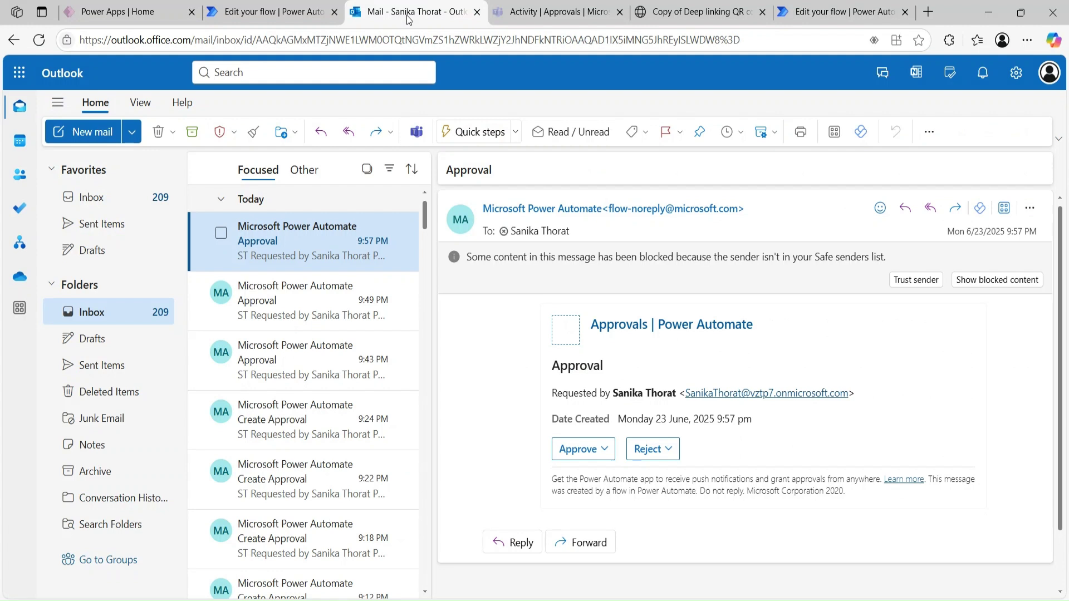
Reload Outlook, then confirm in Teams Activity that the 9:49 PM approval now shows Canceled.
{"action": "left_click", "coordinate": [39, 41]}
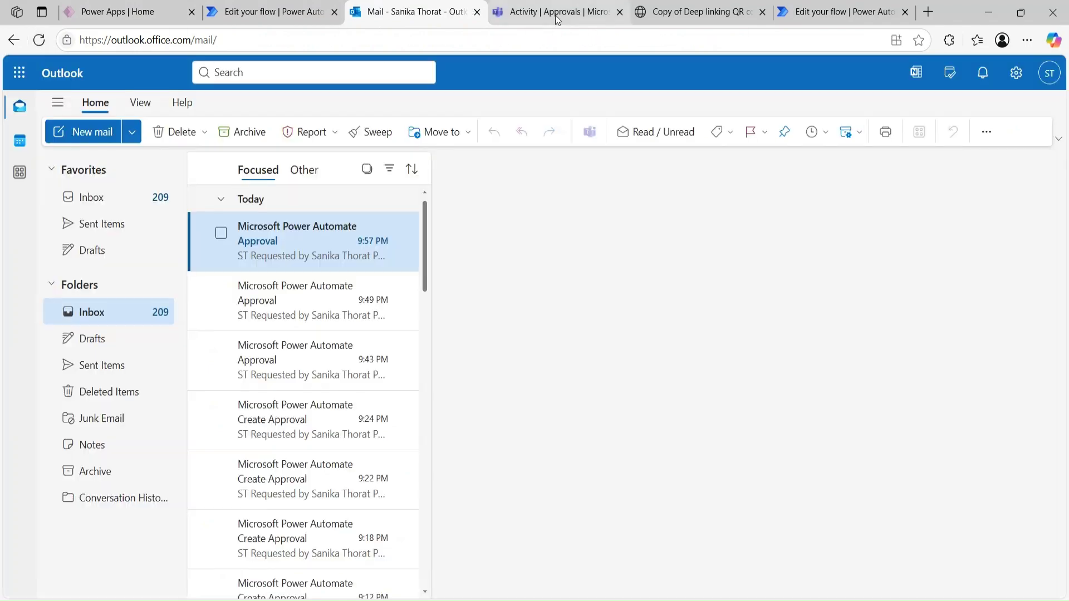
{"action": "left_click", "coordinate": [556, 15]}
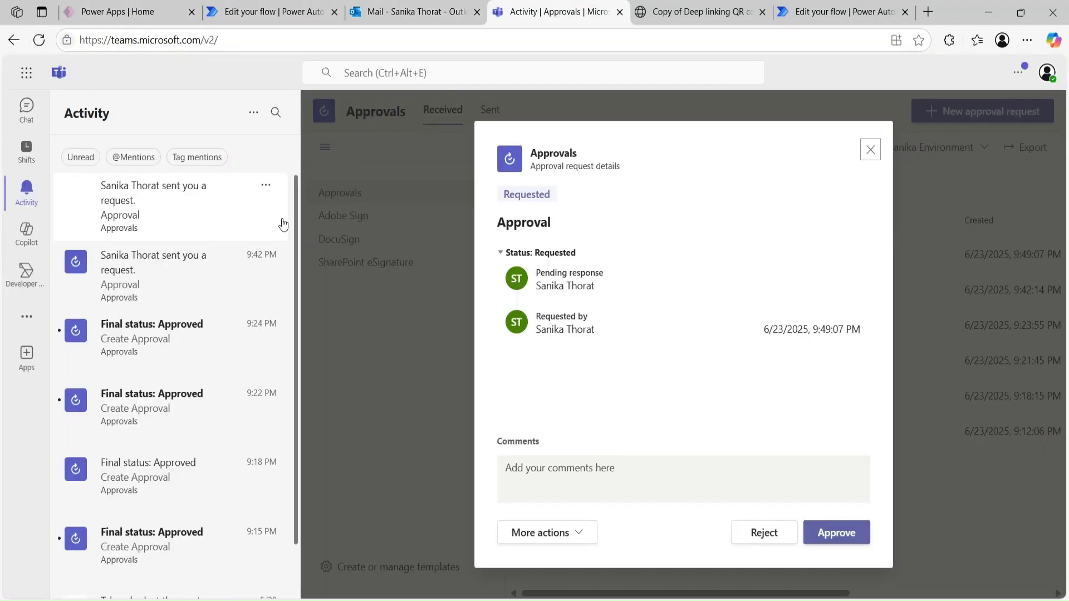
{"action": "left_click", "coordinate": [176, 217]}
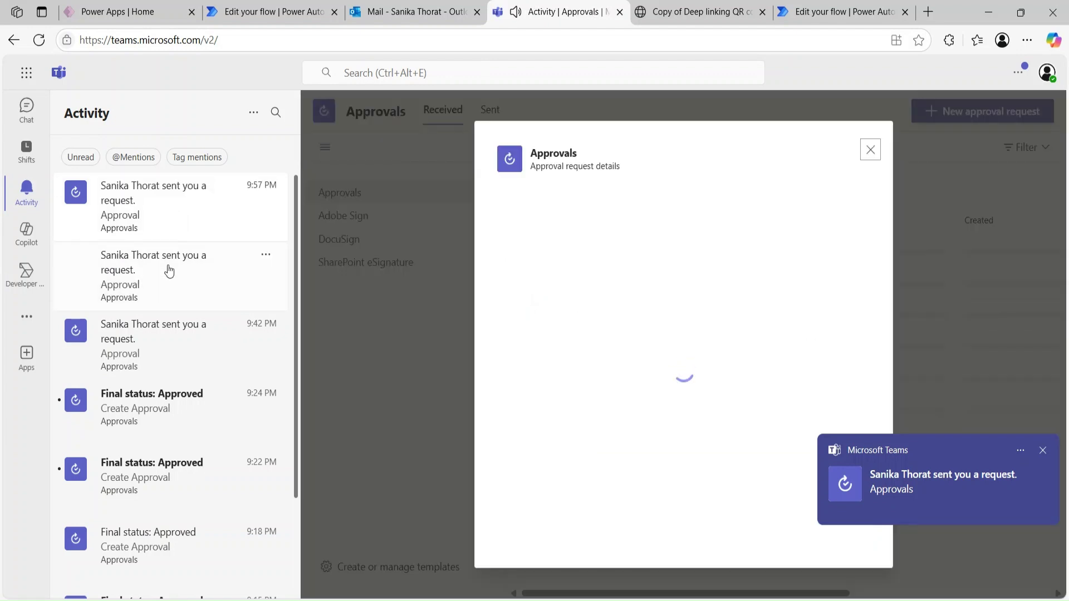
{"action": "left_click", "coordinate": [170, 271]}
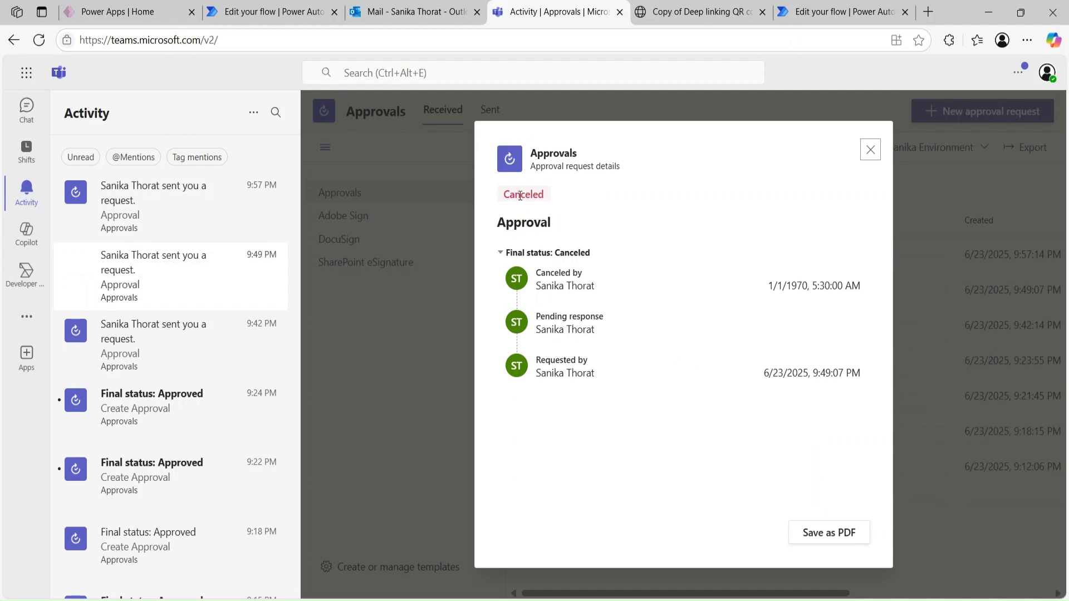
{"action": "double_click", "coordinate": [520, 196]}
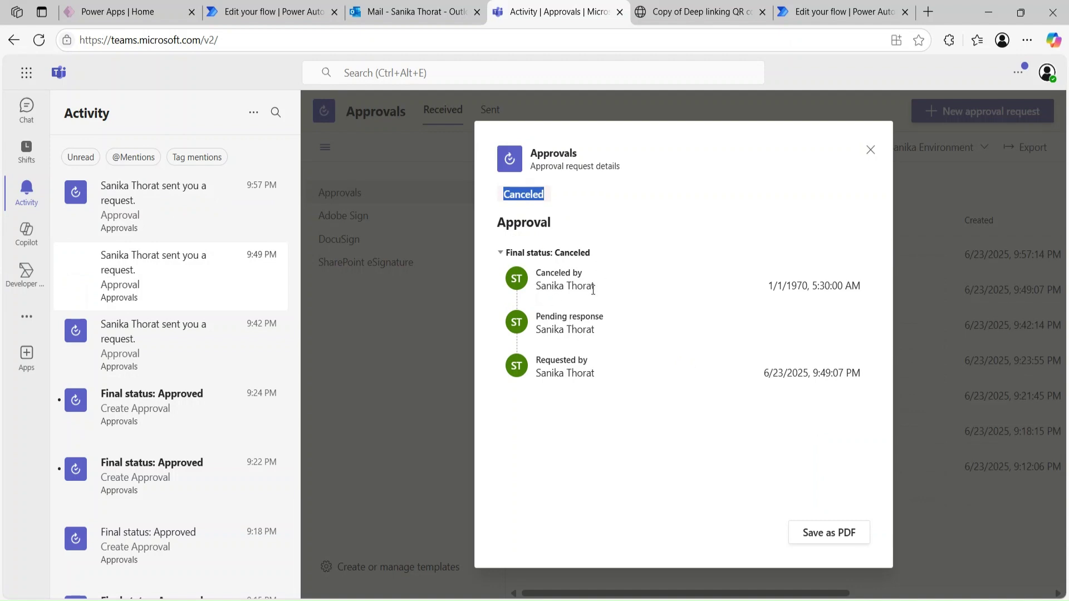
{"action": "left_click", "coordinate": [794, 7]}
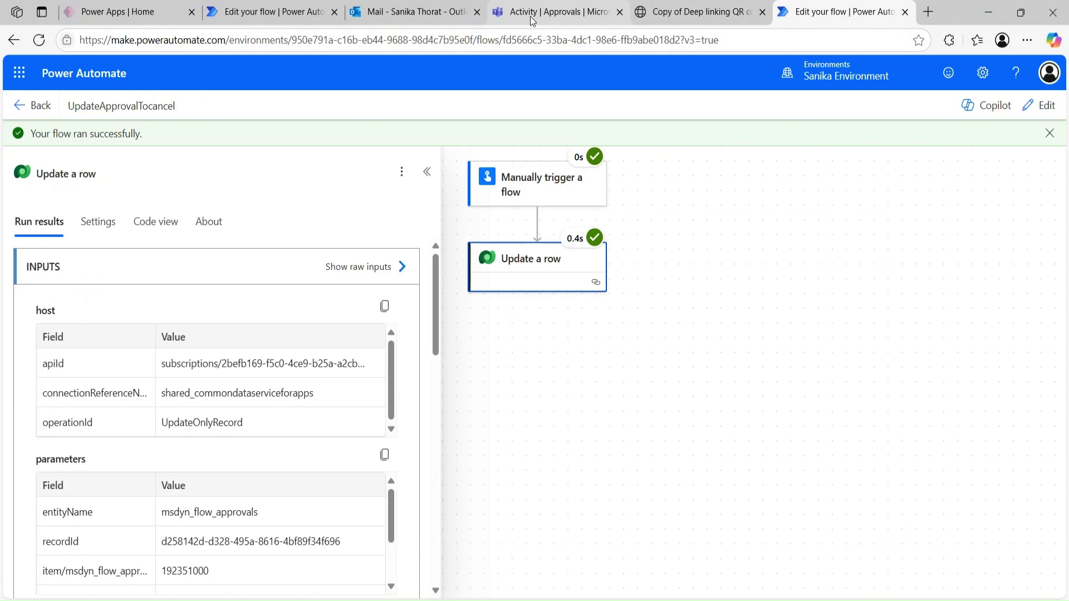
{"action": "left_click", "coordinate": [416, 14]}
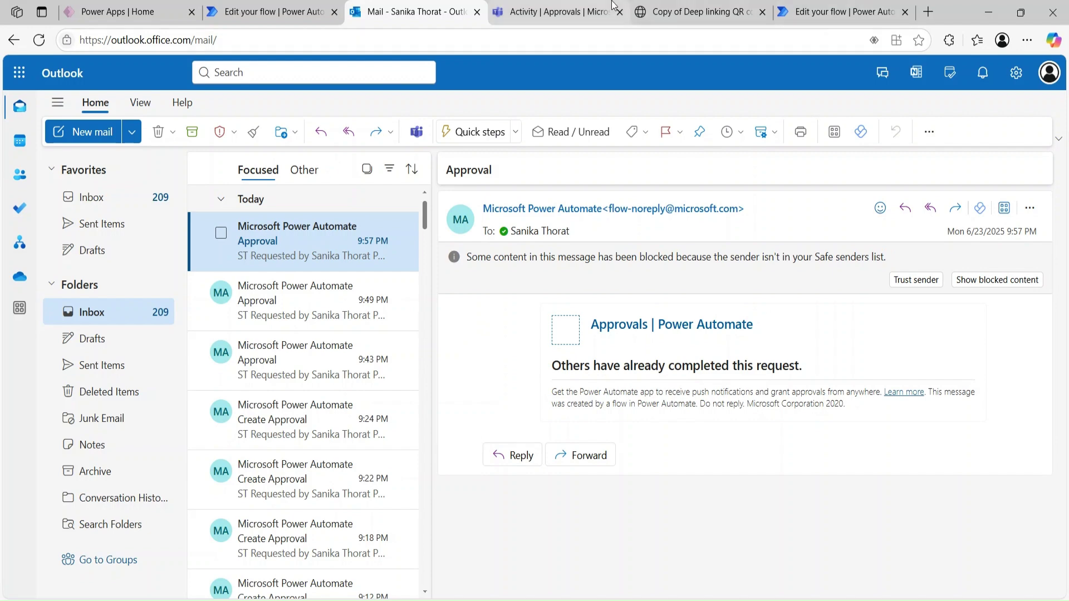
{"action": "left_click", "coordinate": [572, 5]}
{"action": "left_click", "coordinate": [182, 200]}
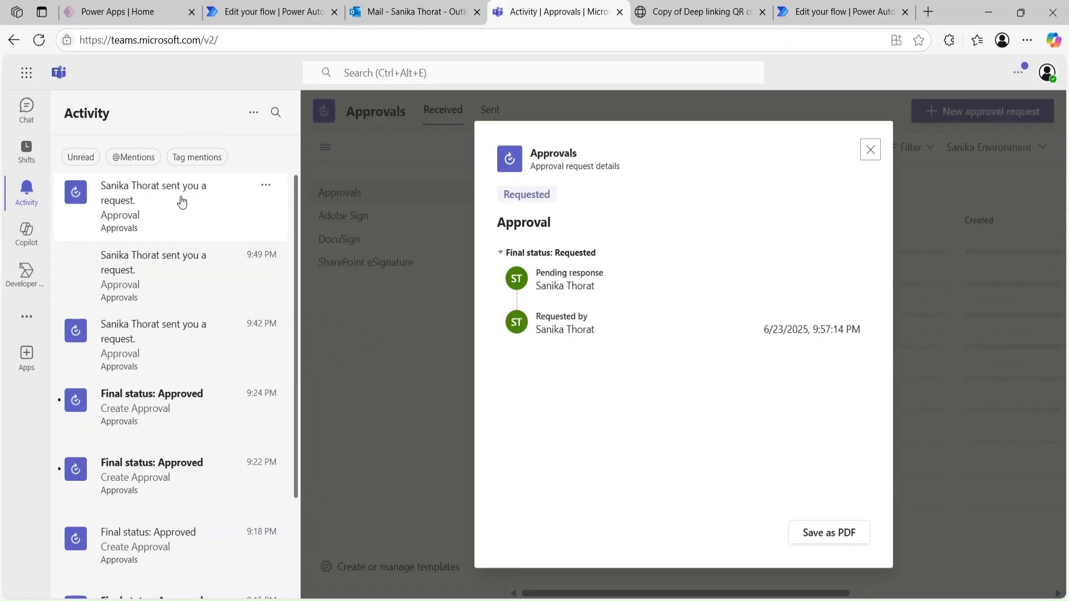
{"action": "left_click", "coordinate": [44, 41]}
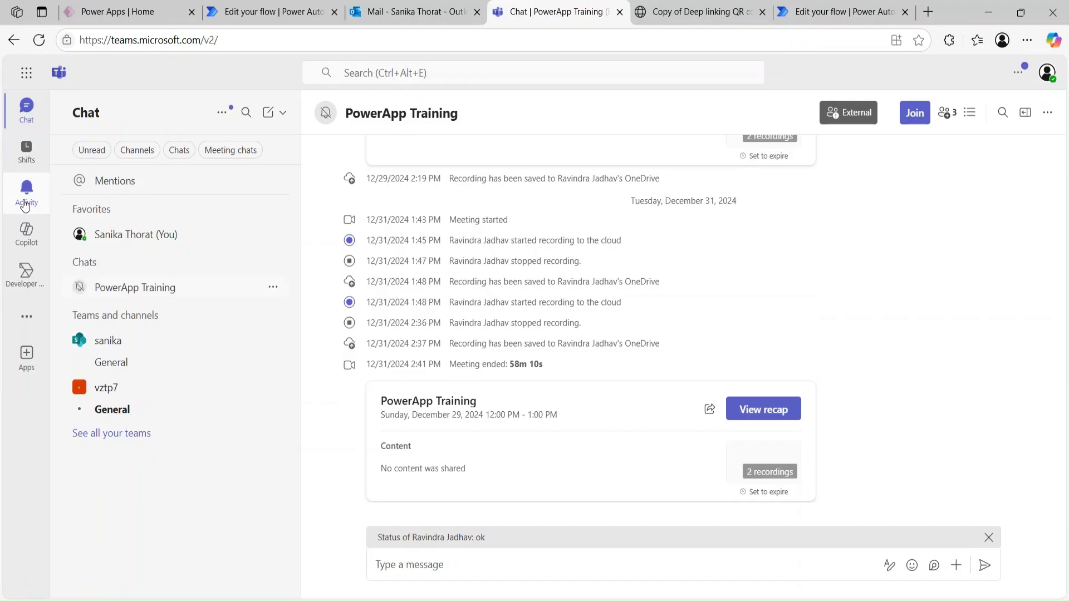
{"action": "left_click", "coordinate": [25, 204]}
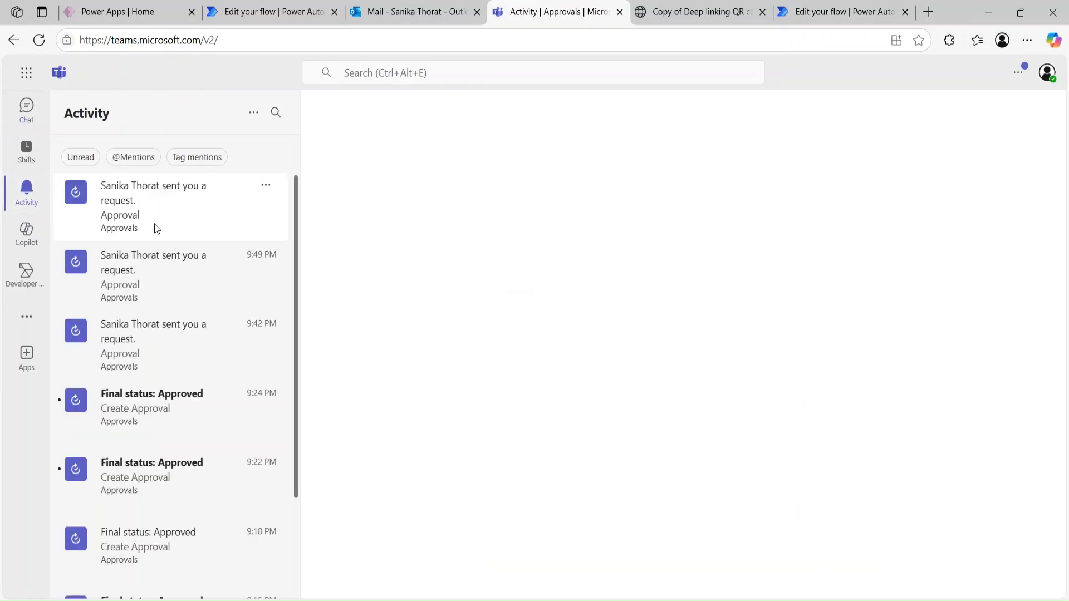
{"action": "left_click", "coordinate": [157, 229]}
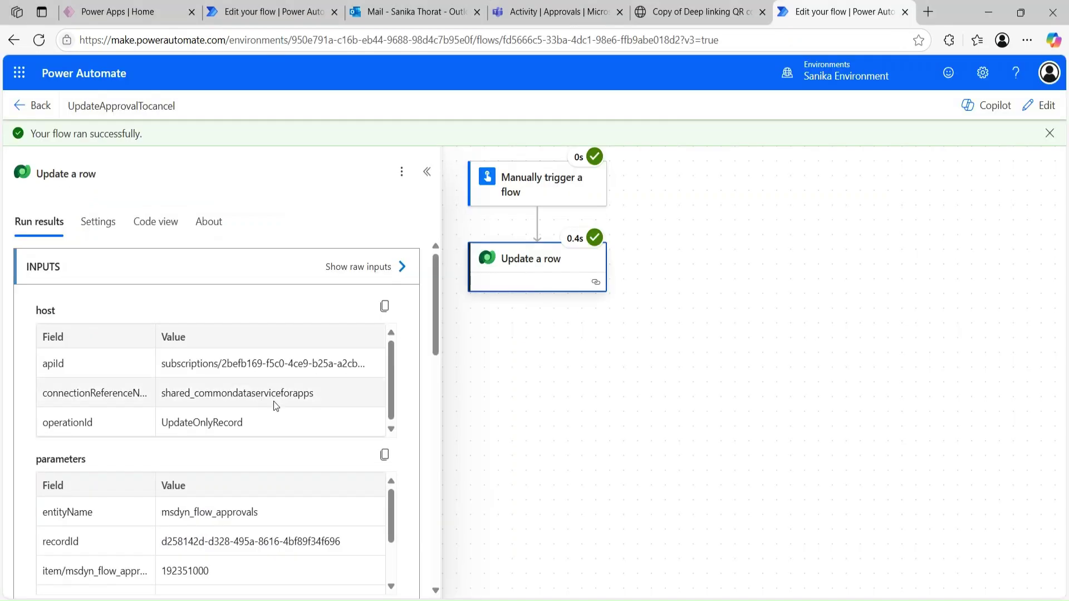
Review the Update a row run inputs and outputs (Stage 192351000, Status Reason 192350005), then edit the flow.
{"action": "scroll", "coordinate": [128, 408], "scroll_direction": "down", "scroll_amount": 3}
{"action": "scroll", "coordinate": [128, 408], "scroll_direction": "down", "scroll_amount": 10}
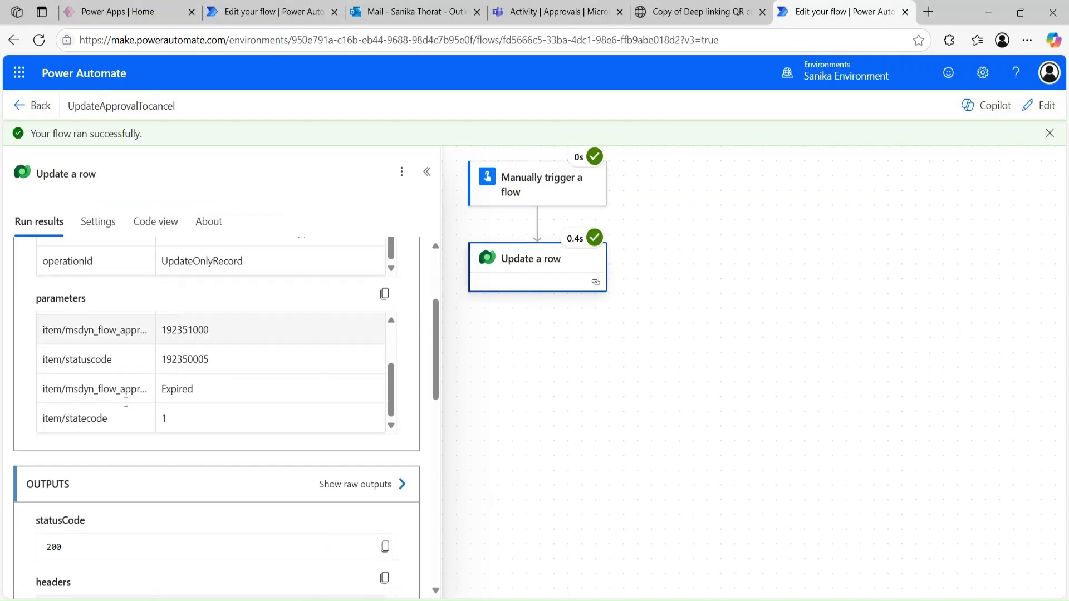
{"action": "scroll", "coordinate": [154, 399], "scroll_direction": "down", "scroll_amount": 10}
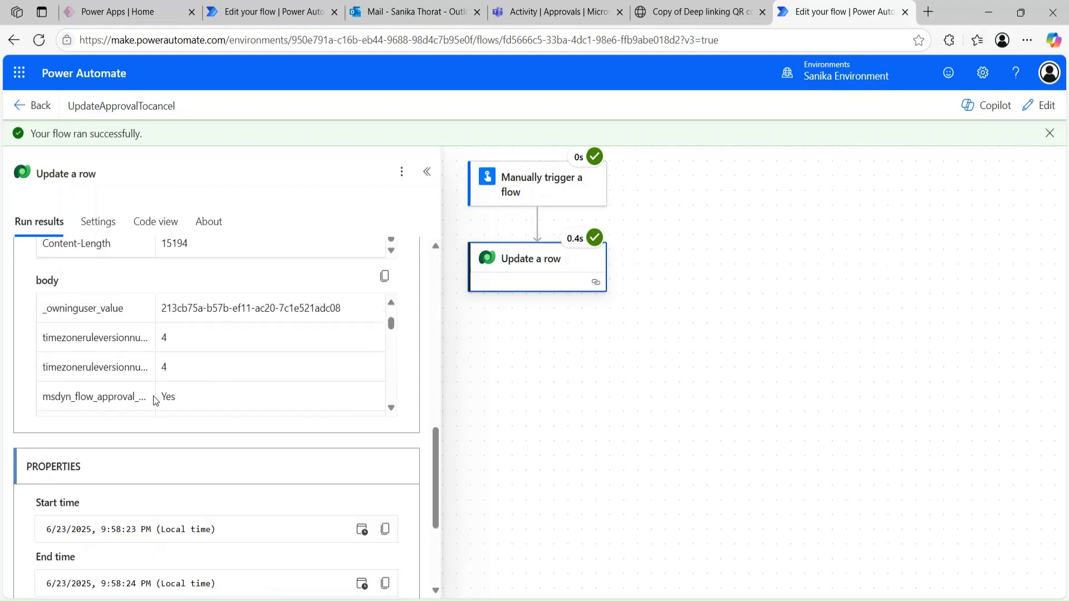
{"action": "scroll", "coordinate": [153, 396], "scroll_direction": "up", "scroll_amount": 5}
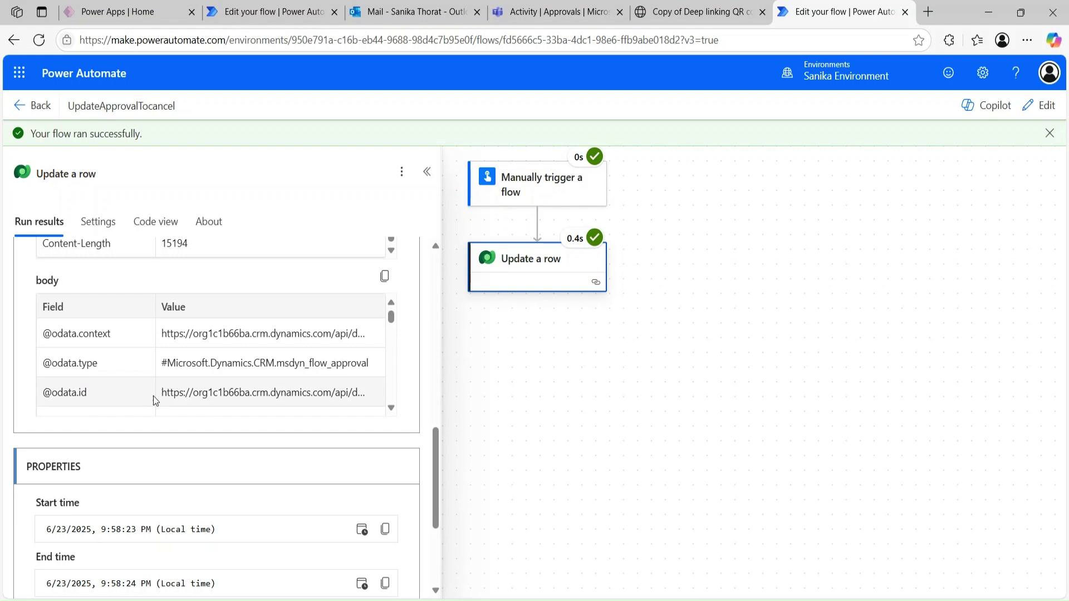
{"action": "scroll", "coordinate": [152, 396], "scroll_direction": "down", "scroll_amount": 5}
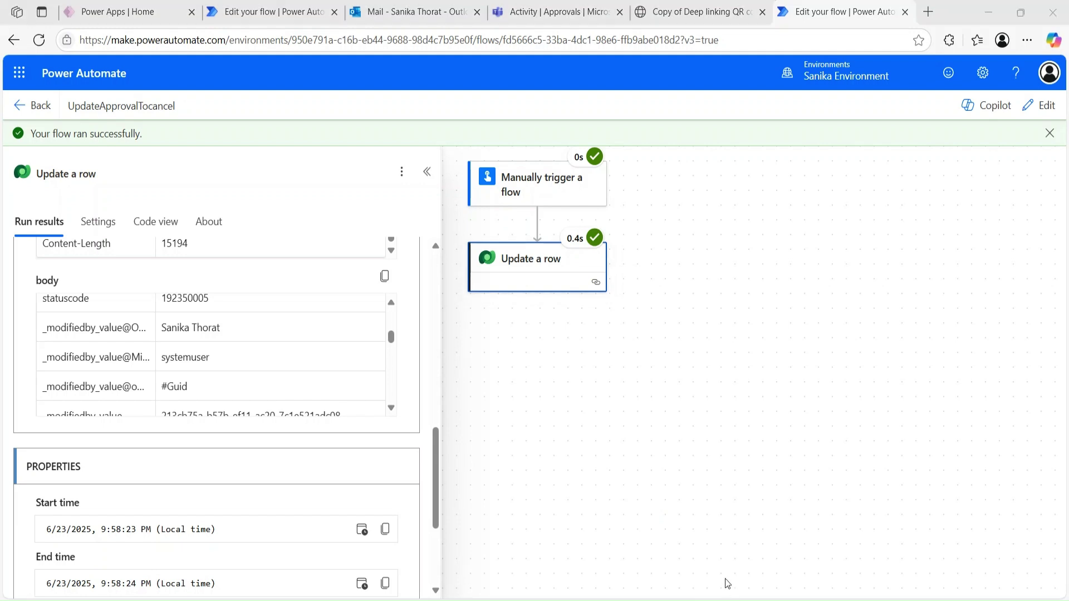
{"action": "left_click", "coordinate": [654, 492]}
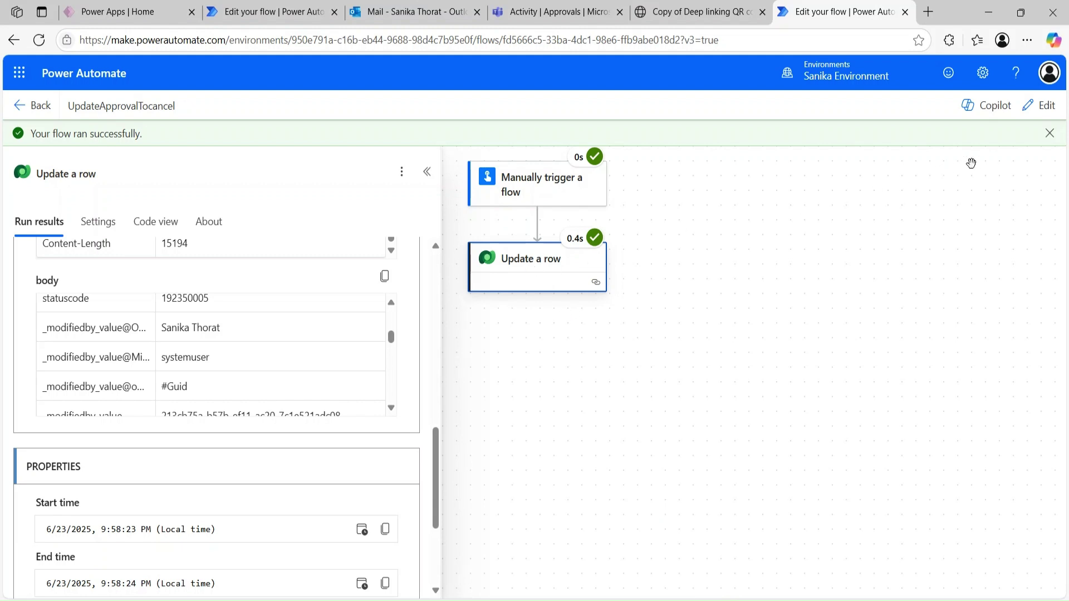
{"action": "left_click", "coordinate": [1028, 116]}
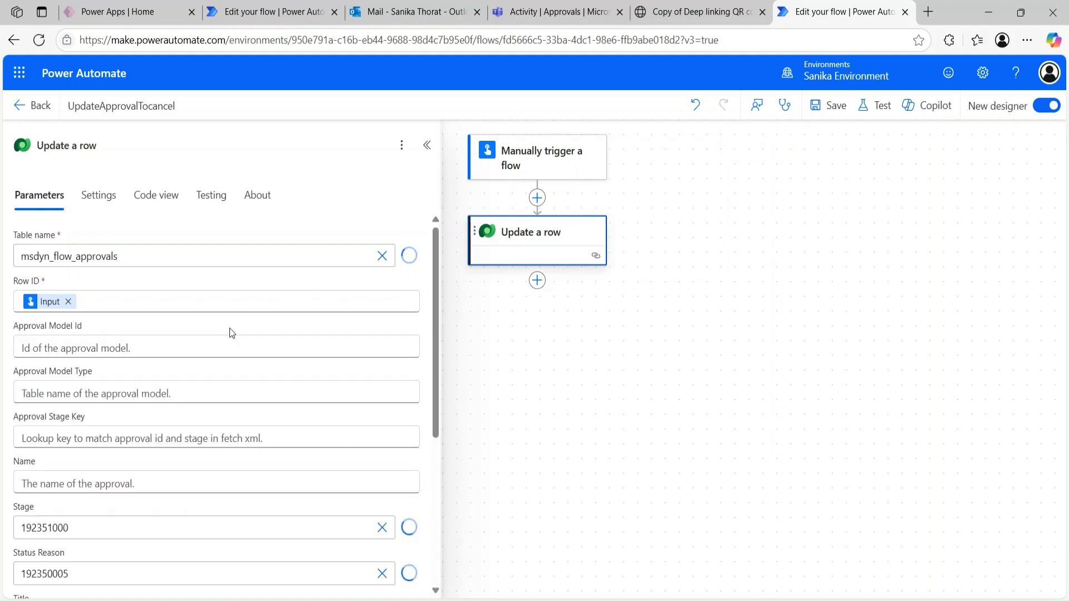
Expand all 31 Update a row advanced parameters and check Stage Complete, Status Reason Expired, Status Inactive.
{"action": "scroll", "coordinate": [229, 333], "scroll_direction": "down", "scroll_amount": 5}
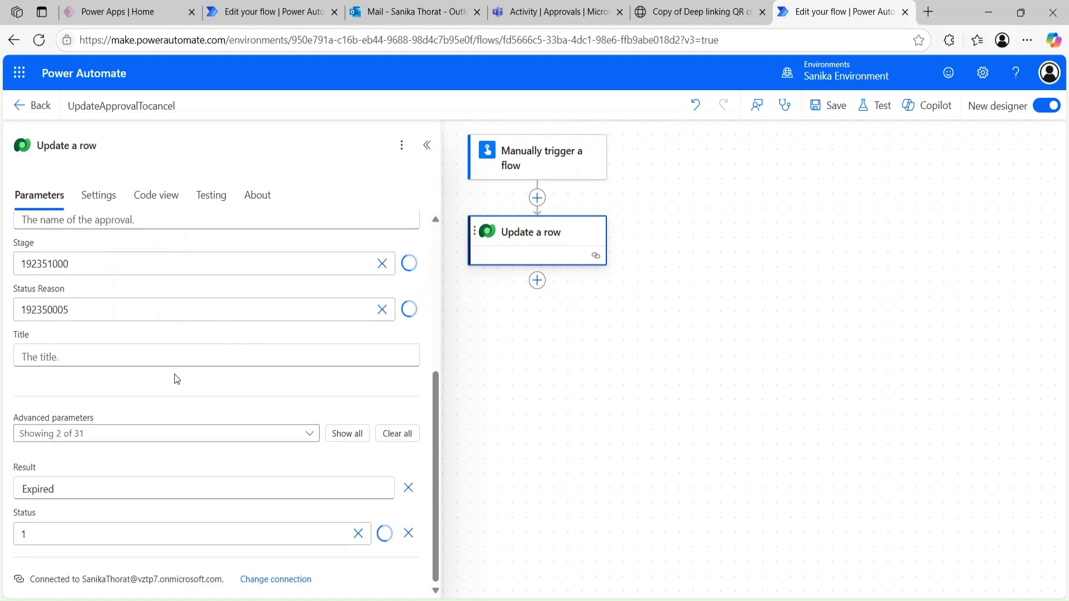
{"action": "left_click", "coordinate": [344, 435]}
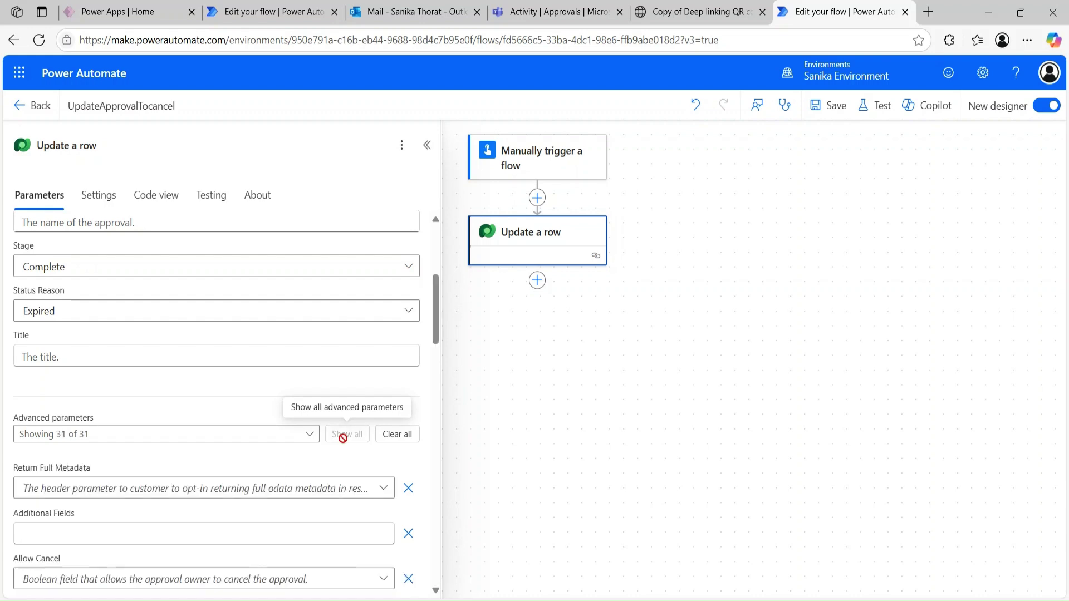
{"action": "scroll", "coordinate": [344, 440], "scroll_direction": "down", "scroll_amount": 6}
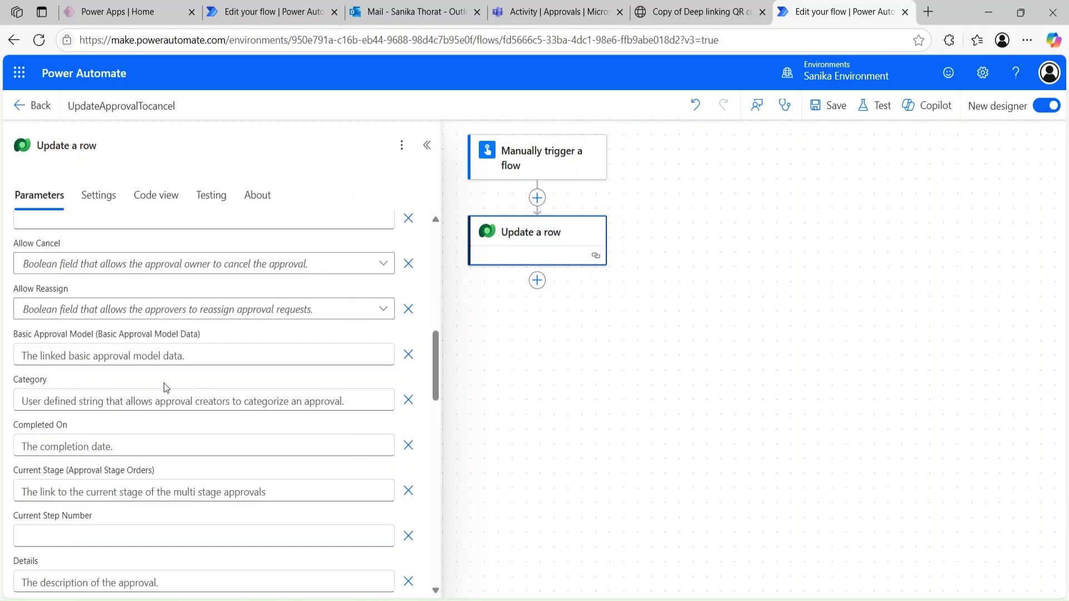
{"action": "scroll", "coordinate": [134, 389], "scroll_direction": "down", "scroll_amount": 2}
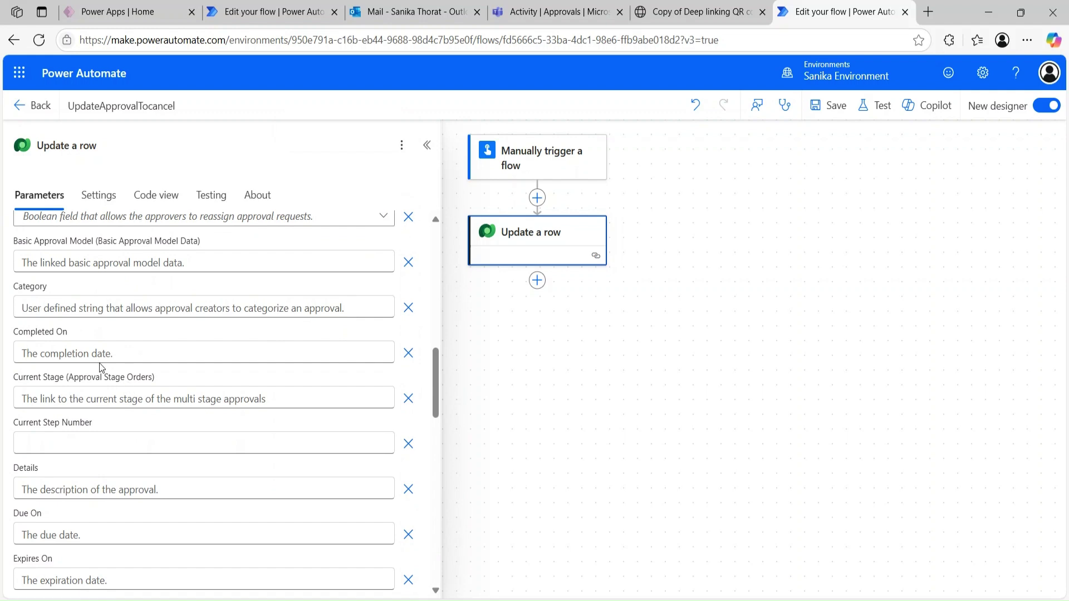
{"action": "scroll", "coordinate": [102, 368], "scroll_direction": "down", "scroll_amount": 3}
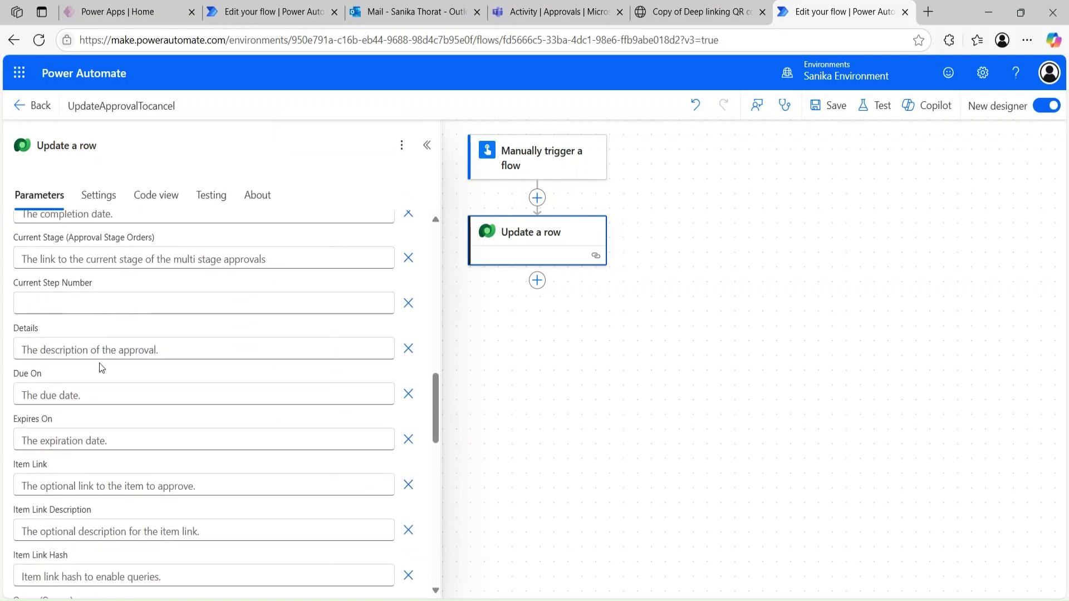
{"action": "scroll", "coordinate": [102, 368], "scroll_direction": "down", "scroll_amount": 10}
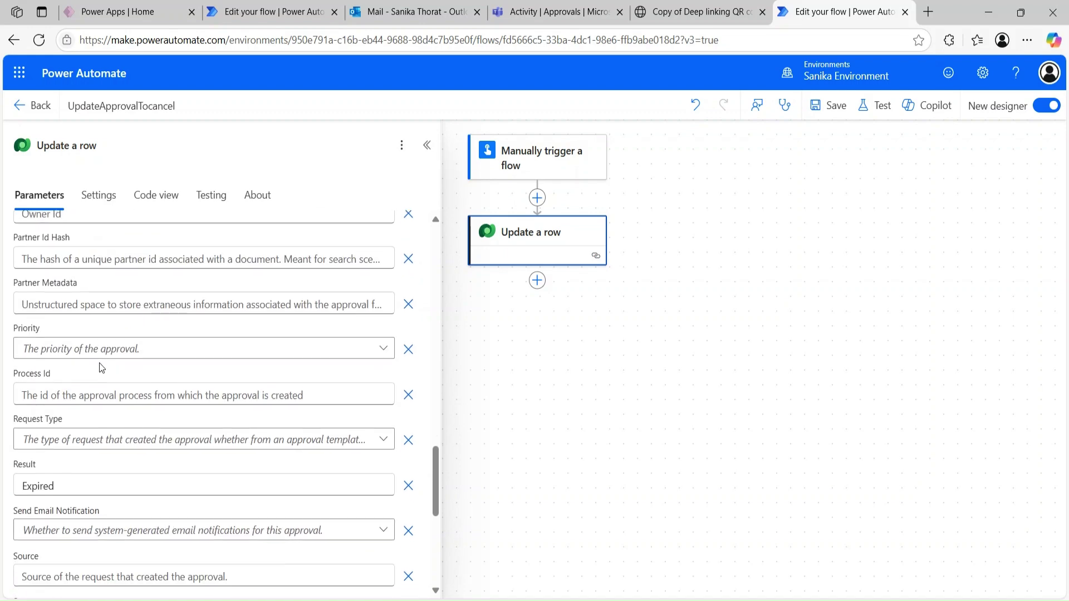
{"action": "scroll", "coordinate": [100, 368], "scroll_direction": "down", "scroll_amount": 6}
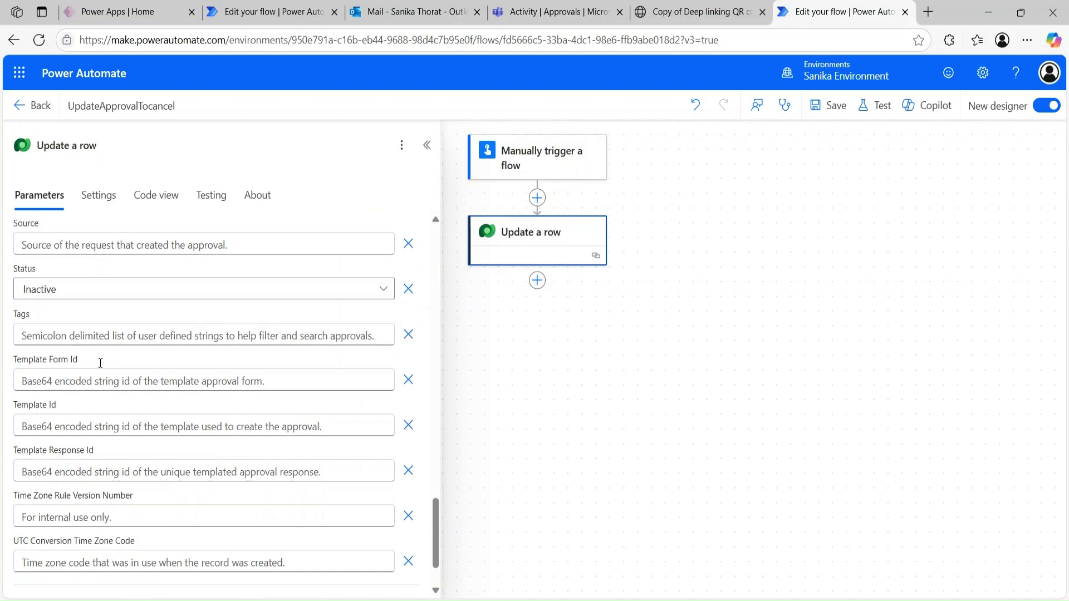
{"action": "scroll", "coordinate": [100, 362], "scroll_direction": "up", "scroll_amount": 15}
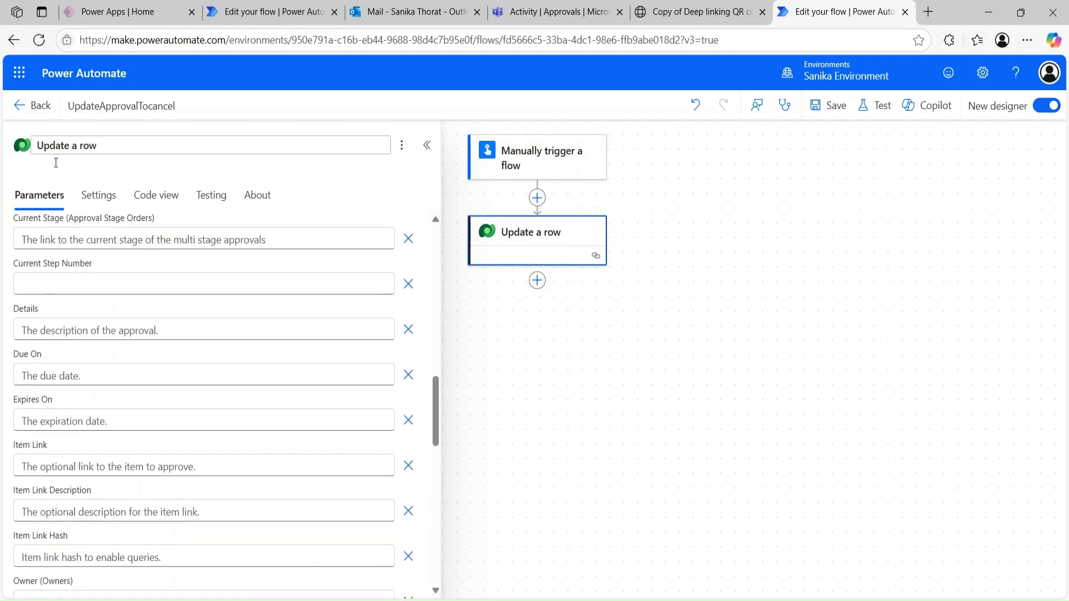
{"action": "scroll", "coordinate": [167, 301], "scroll_direction": "up", "scroll_amount": 10}
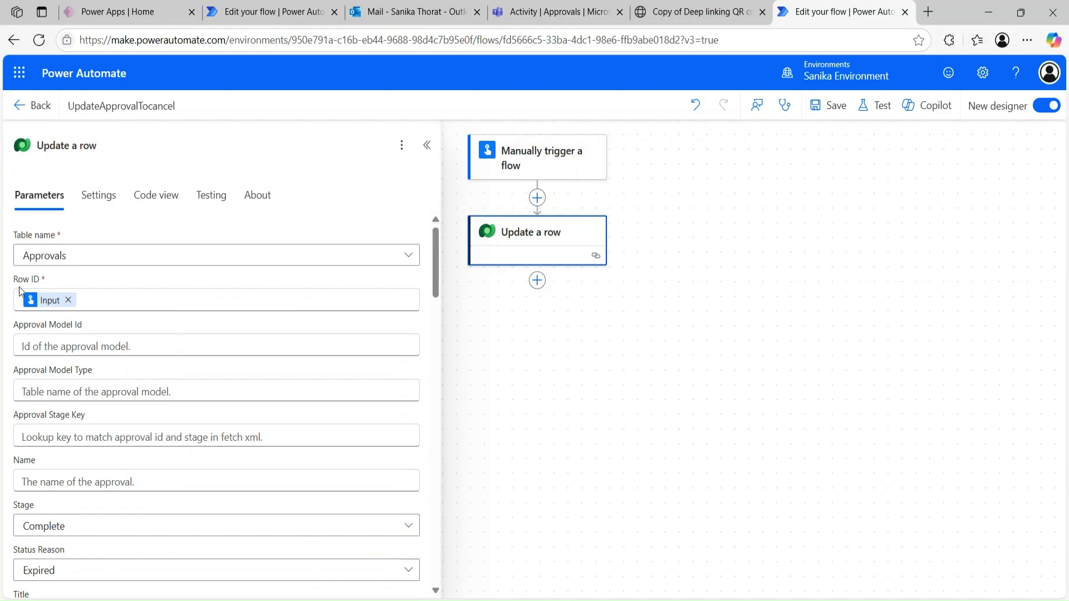
{"action": "scroll", "coordinate": [137, 374], "scroll_direction": "down", "scroll_amount": 20}
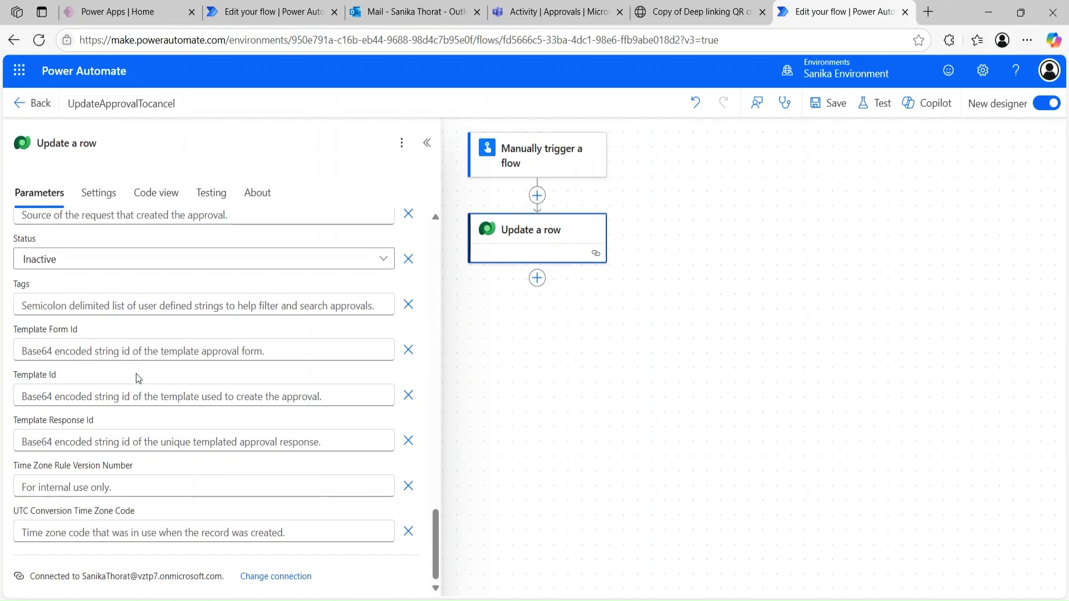